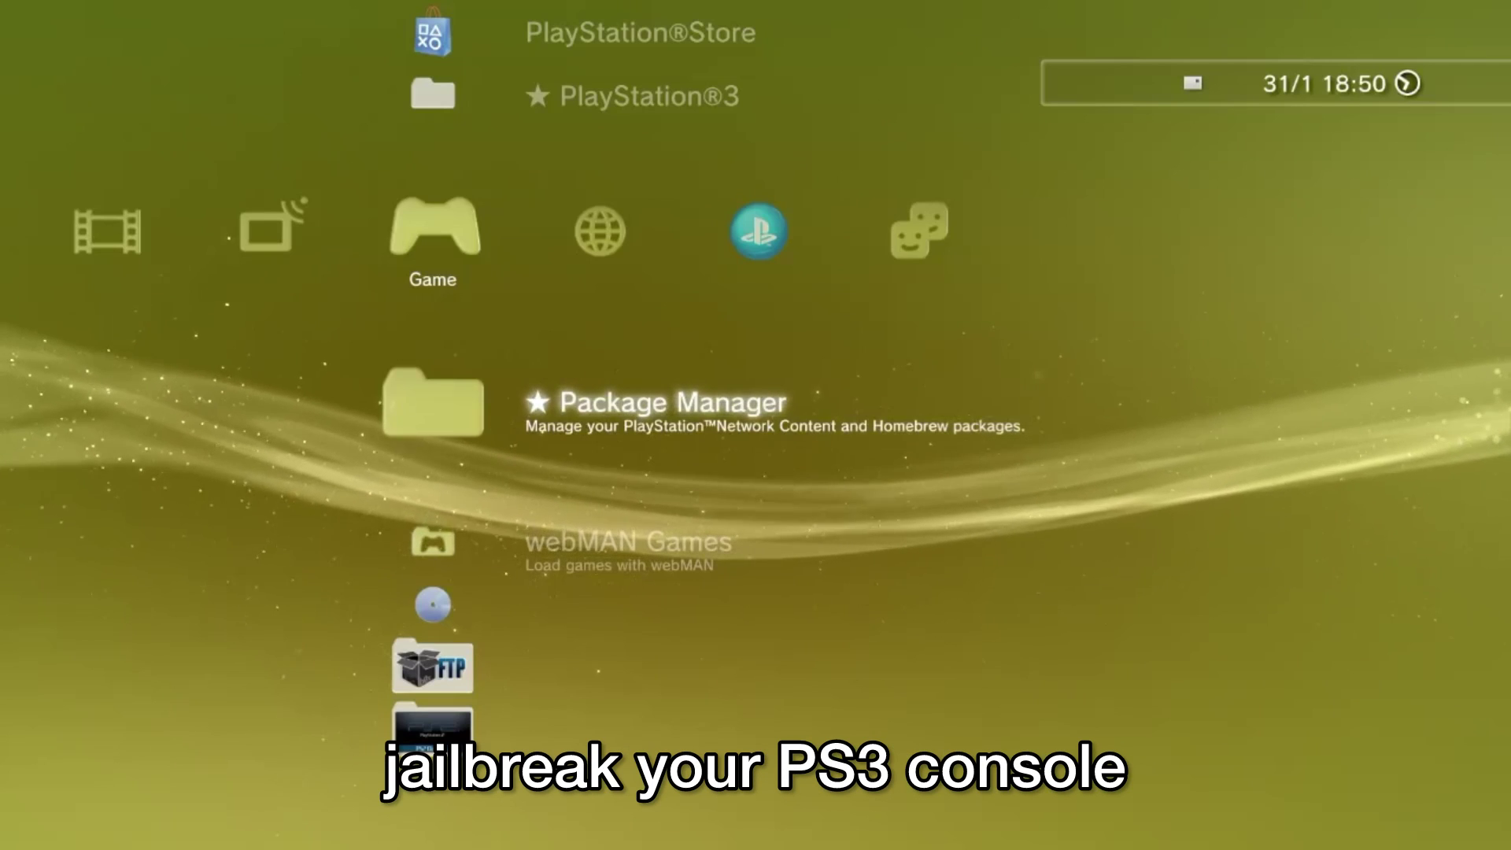
# Open the Install Package Files list in Package Manager and browse the available homebrew packages.
pyautogui.press('Return')
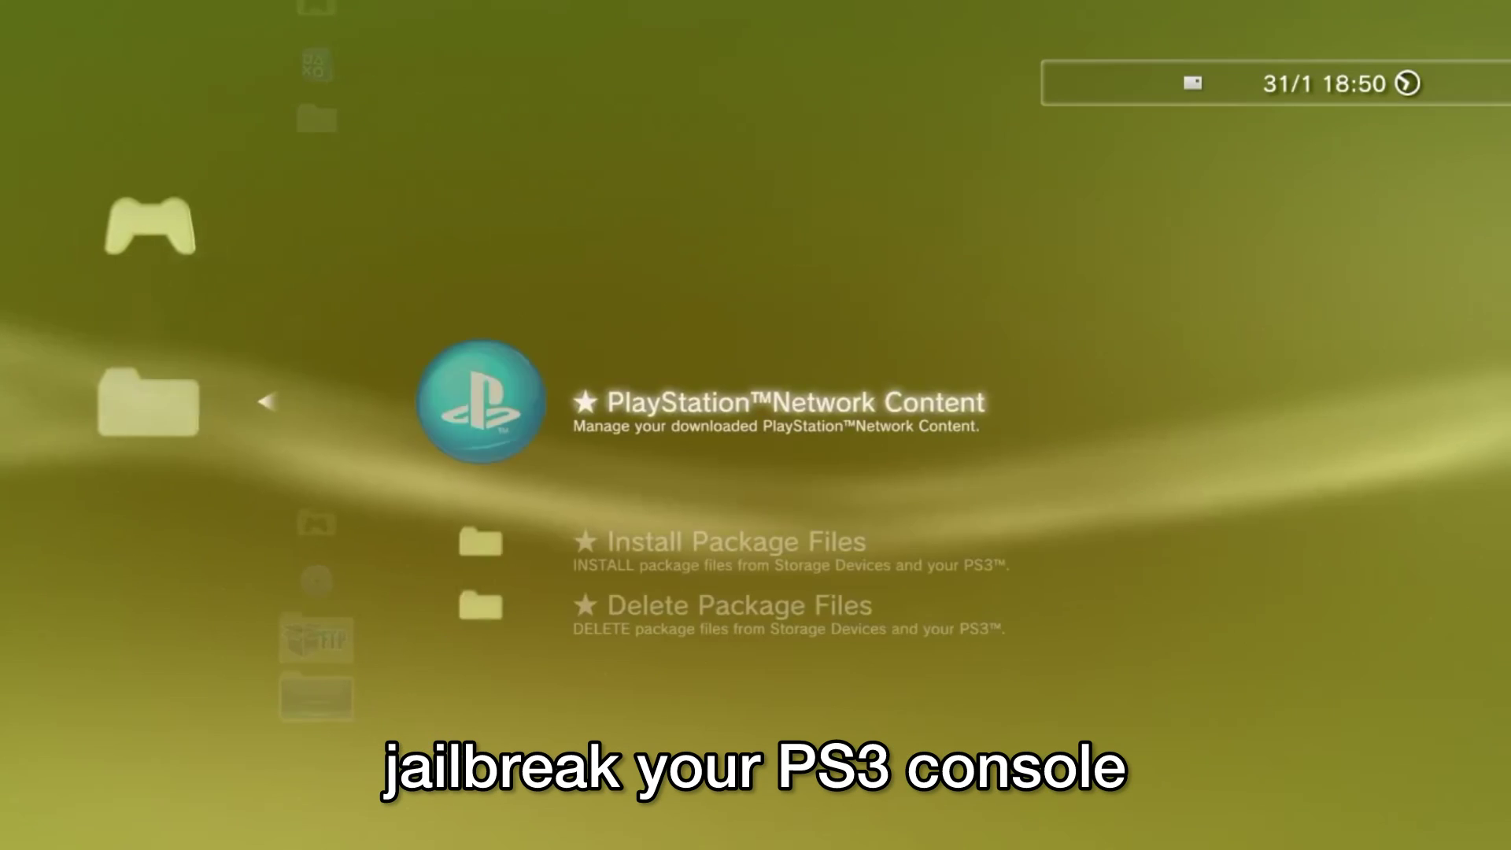
pyautogui.press('Down')
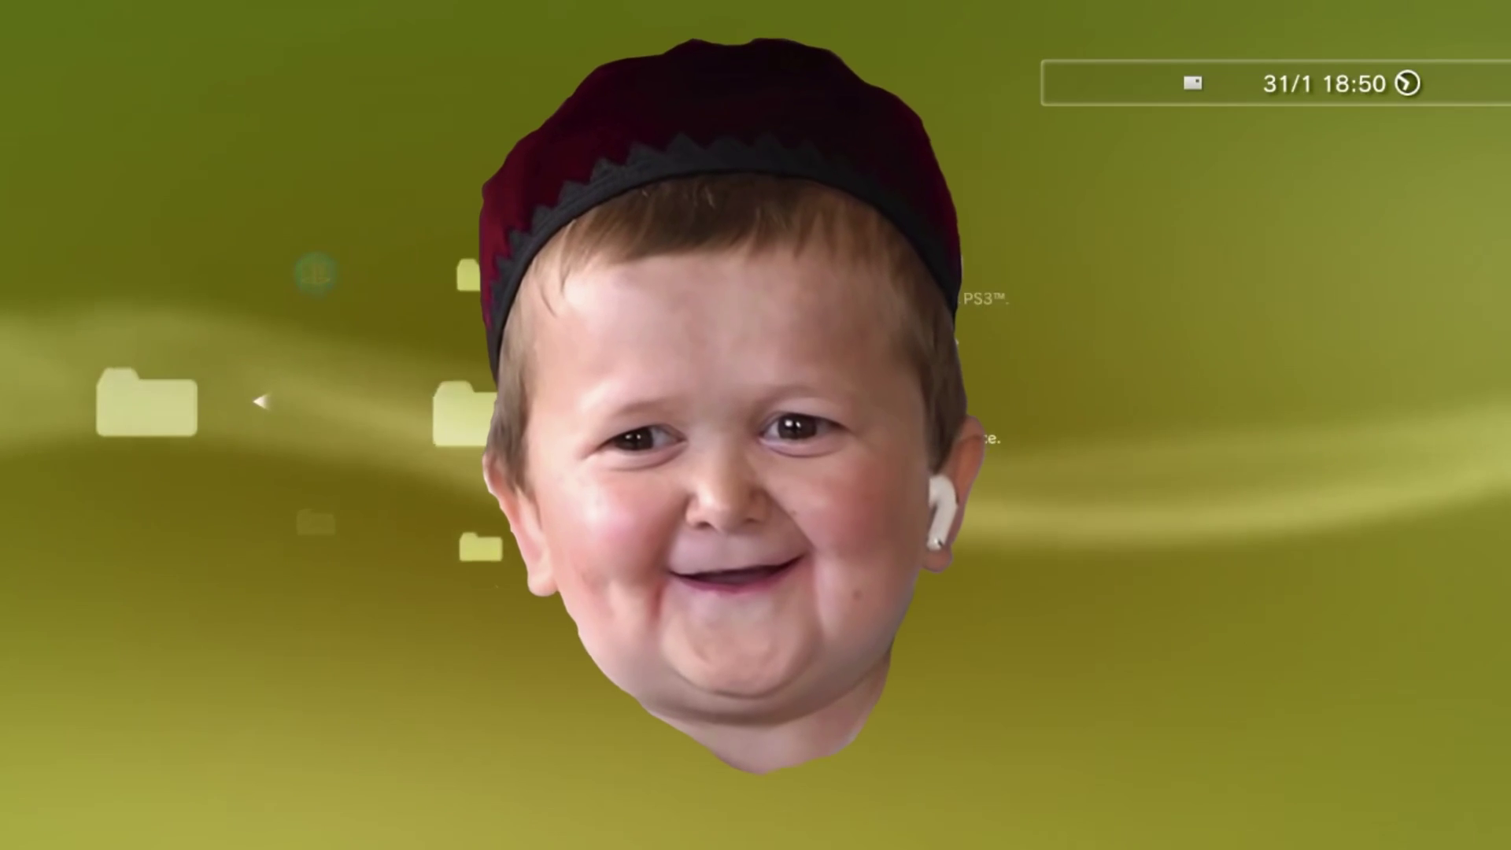
pyautogui.press('Return')
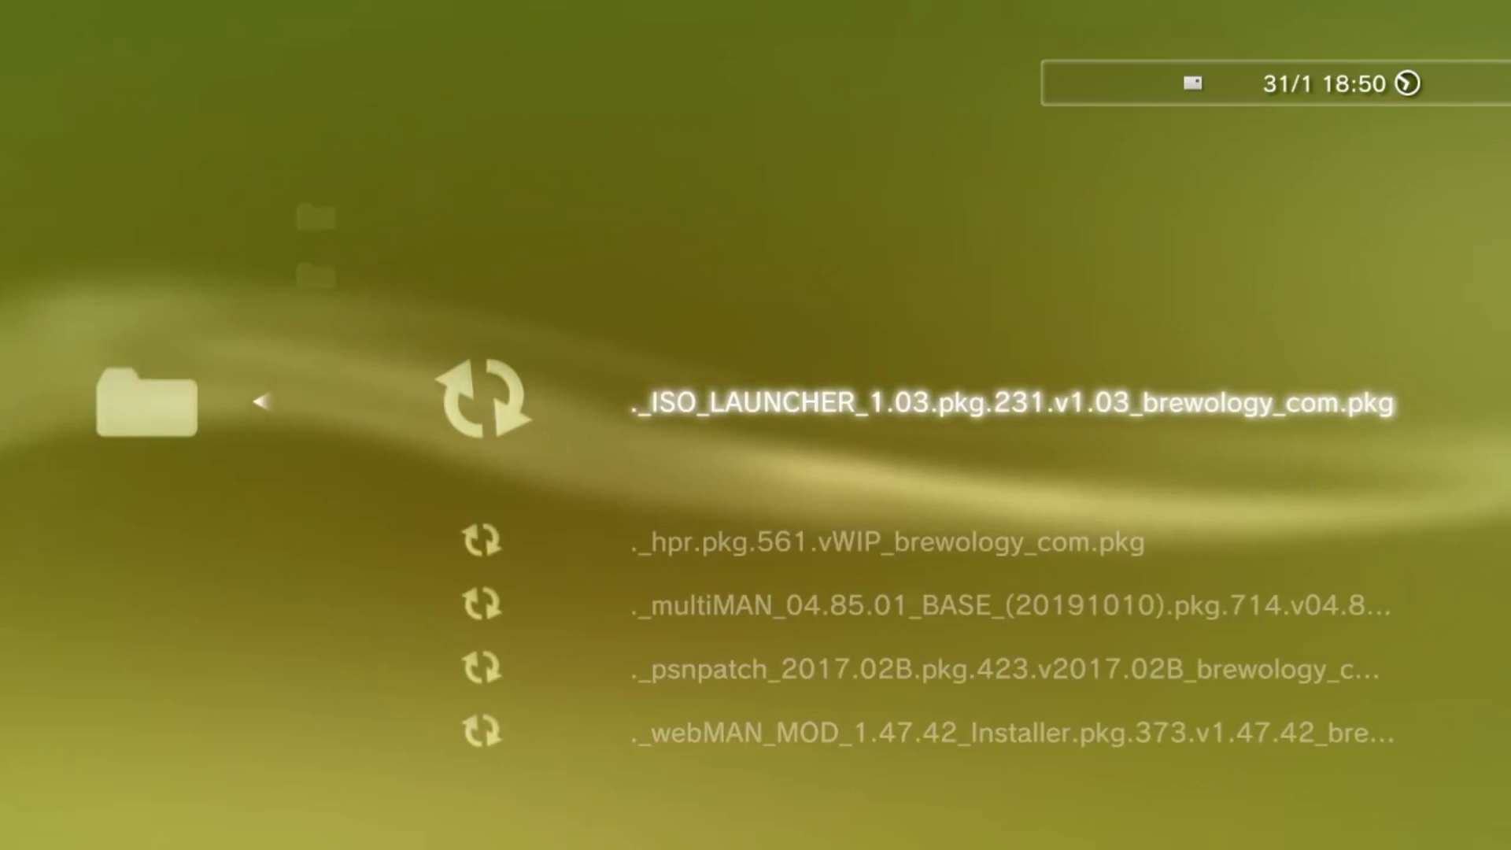
pyautogui.press('Down')
pyautogui.press('Down')
pyautogui.press('Down')
pyautogui.press('Down')
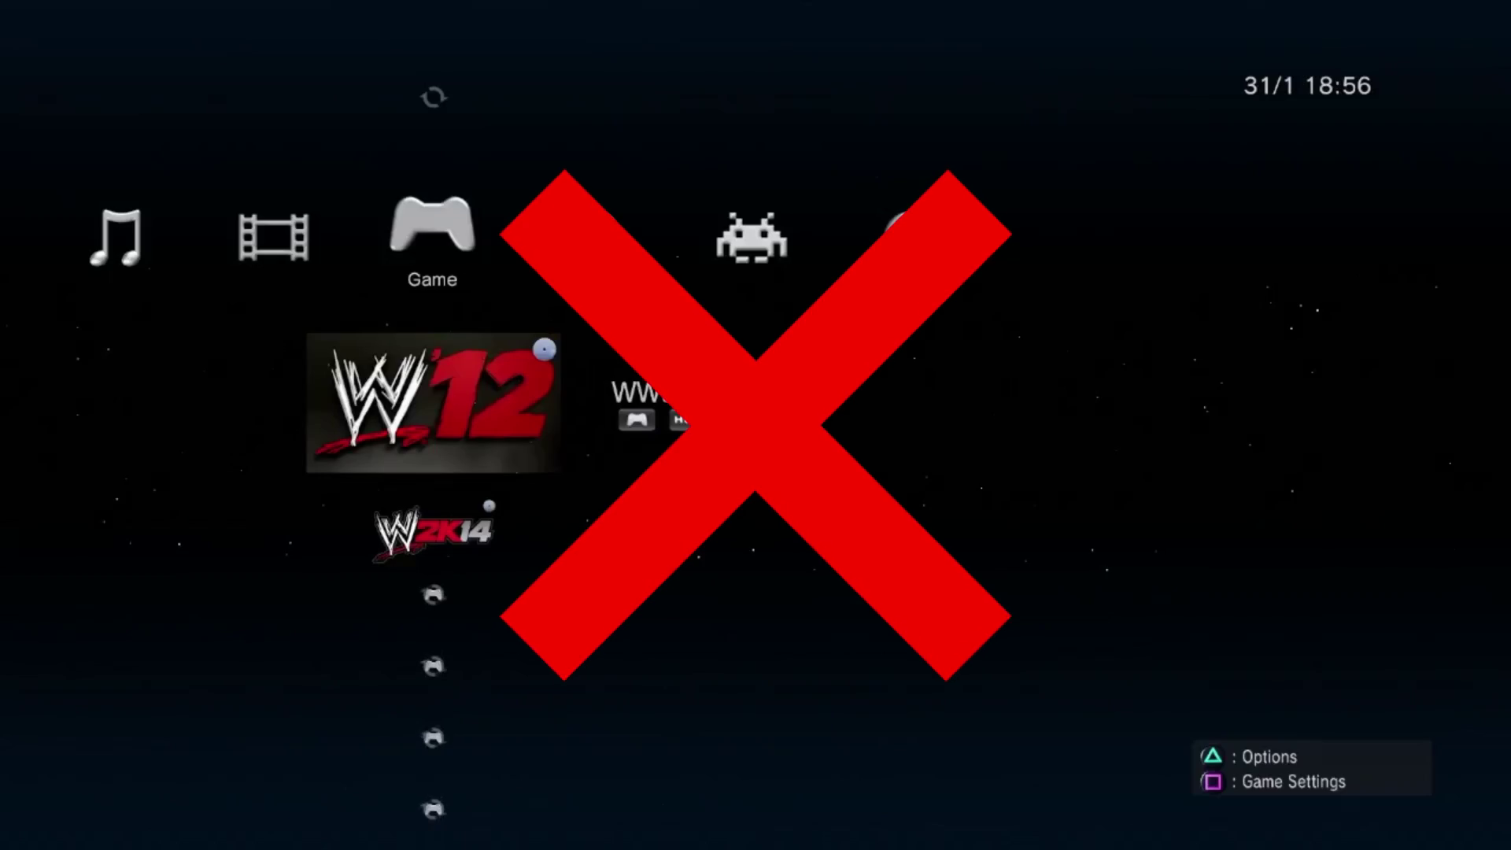
# Browse the WWE titles in the Game category, from WWE '12 through WWE SmackDown vs. RAW 2010.
pyautogui.press('Down')
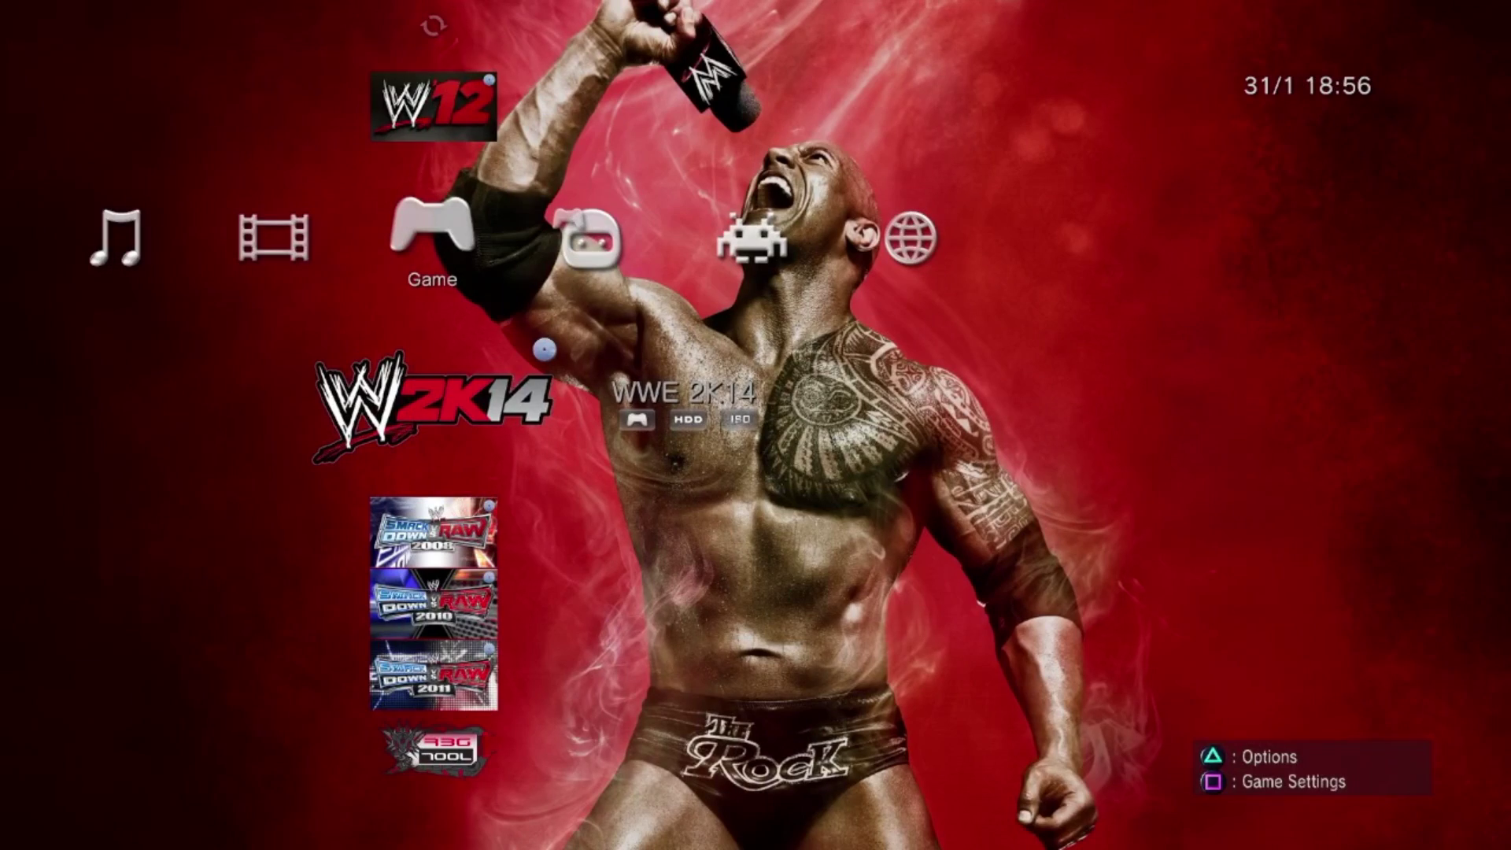
pyautogui.press('Down')
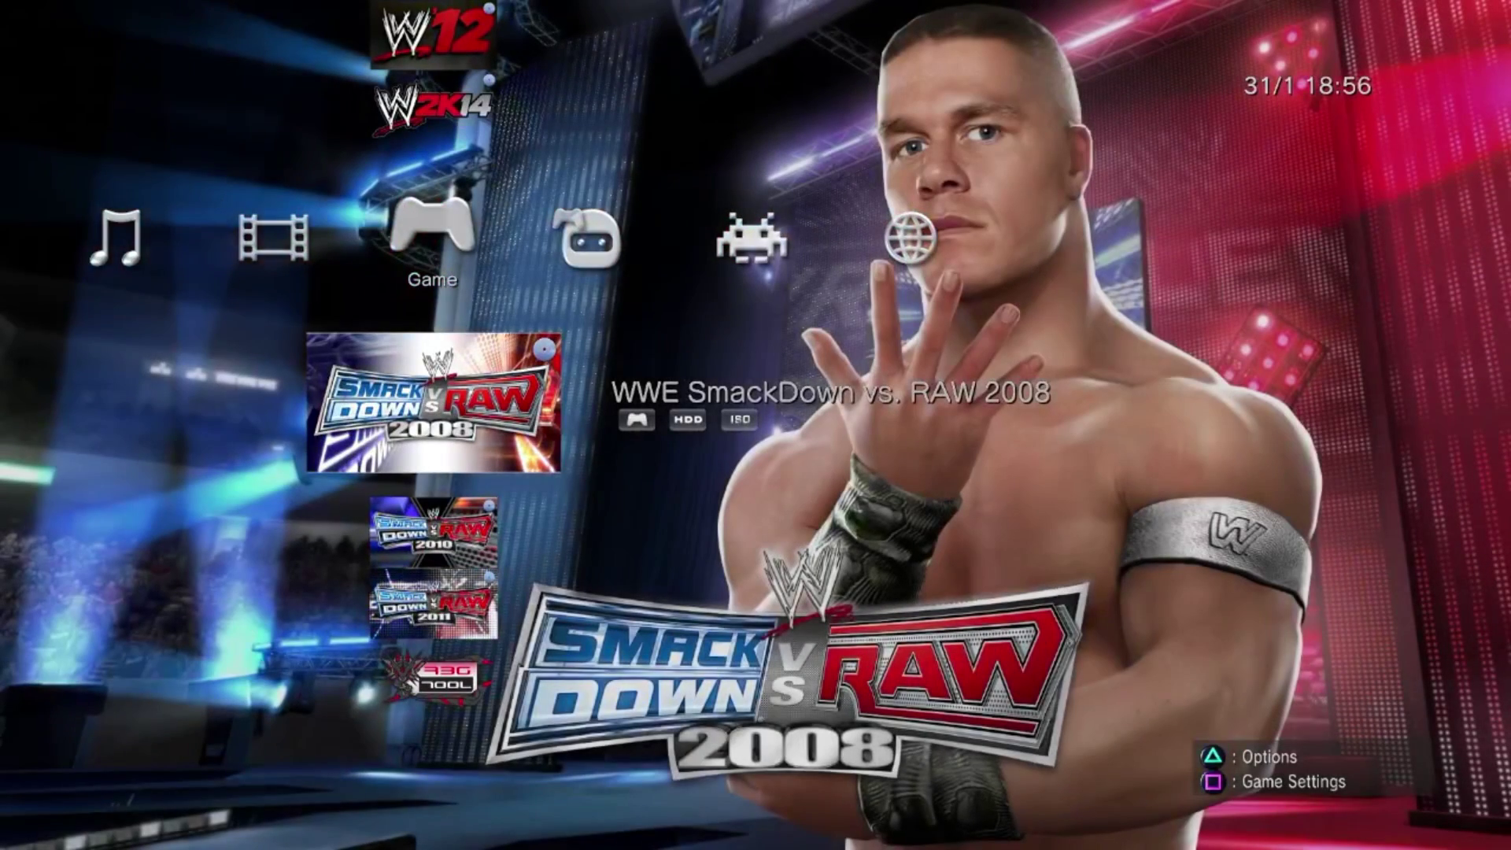
pyautogui.press('Down')
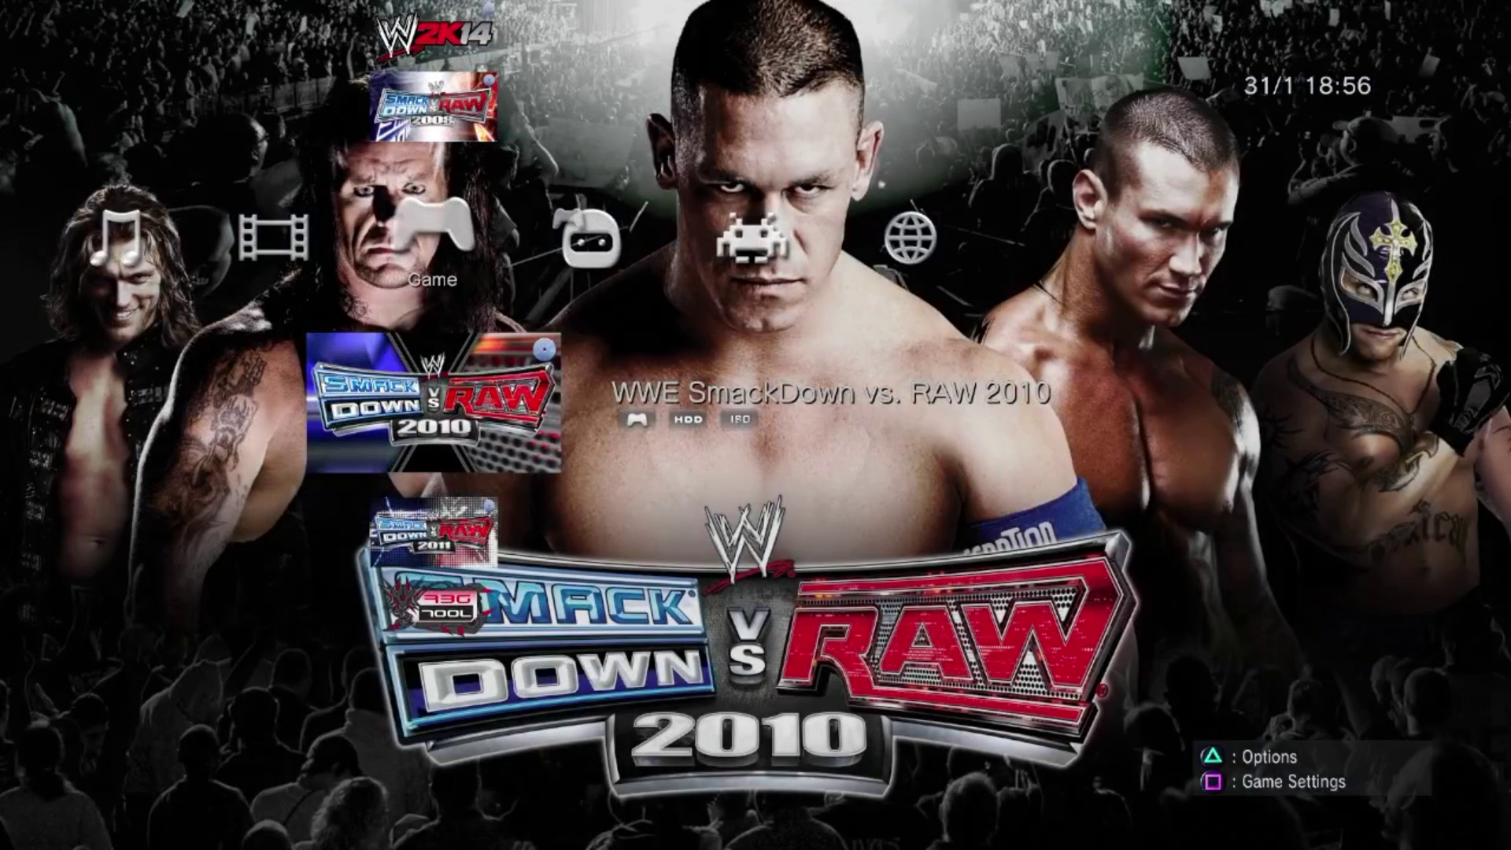
pyautogui.press('Down')
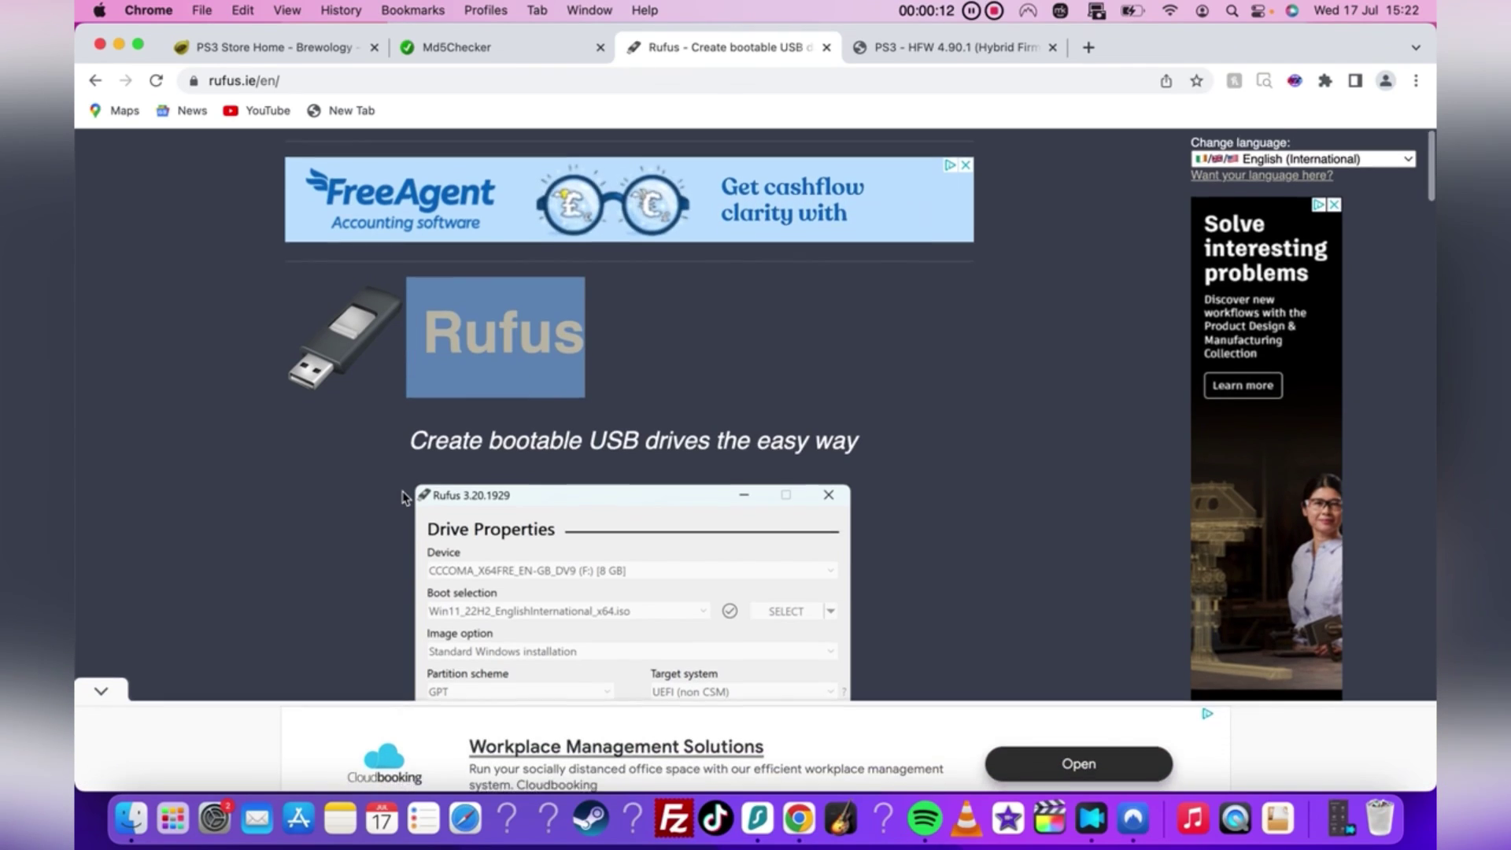
# Look over the Rufus screenshot on rufus.ie and collapse the advertisement banner.
pyautogui.scroll(-5, 404, 496)
pyautogui.scroll(-3, 404, 496)
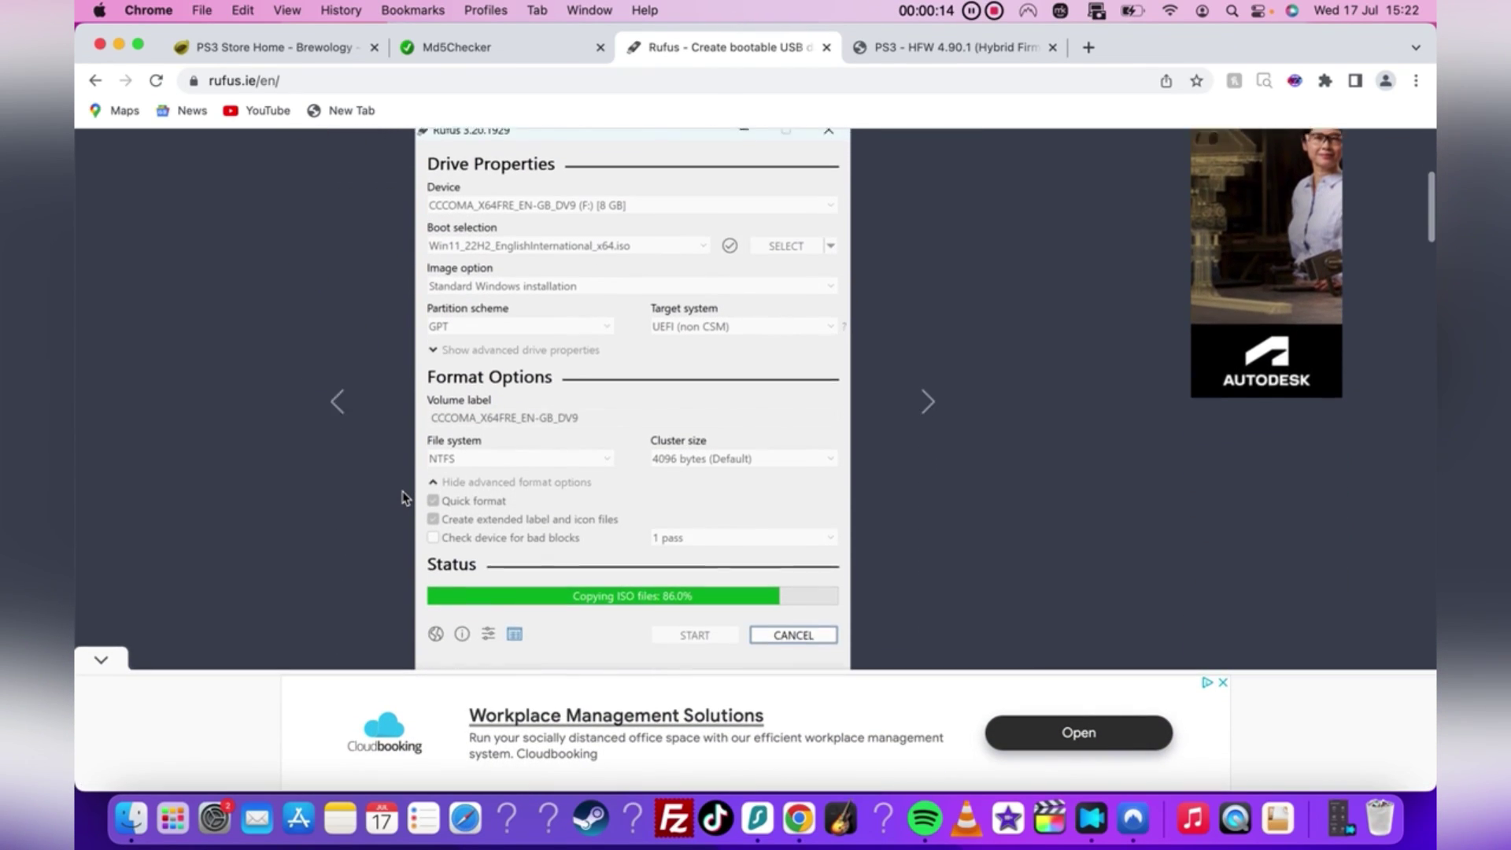
pyautogui.scroll(2, 403, 496)
pyautogui.scroll(-1, 404, 496)
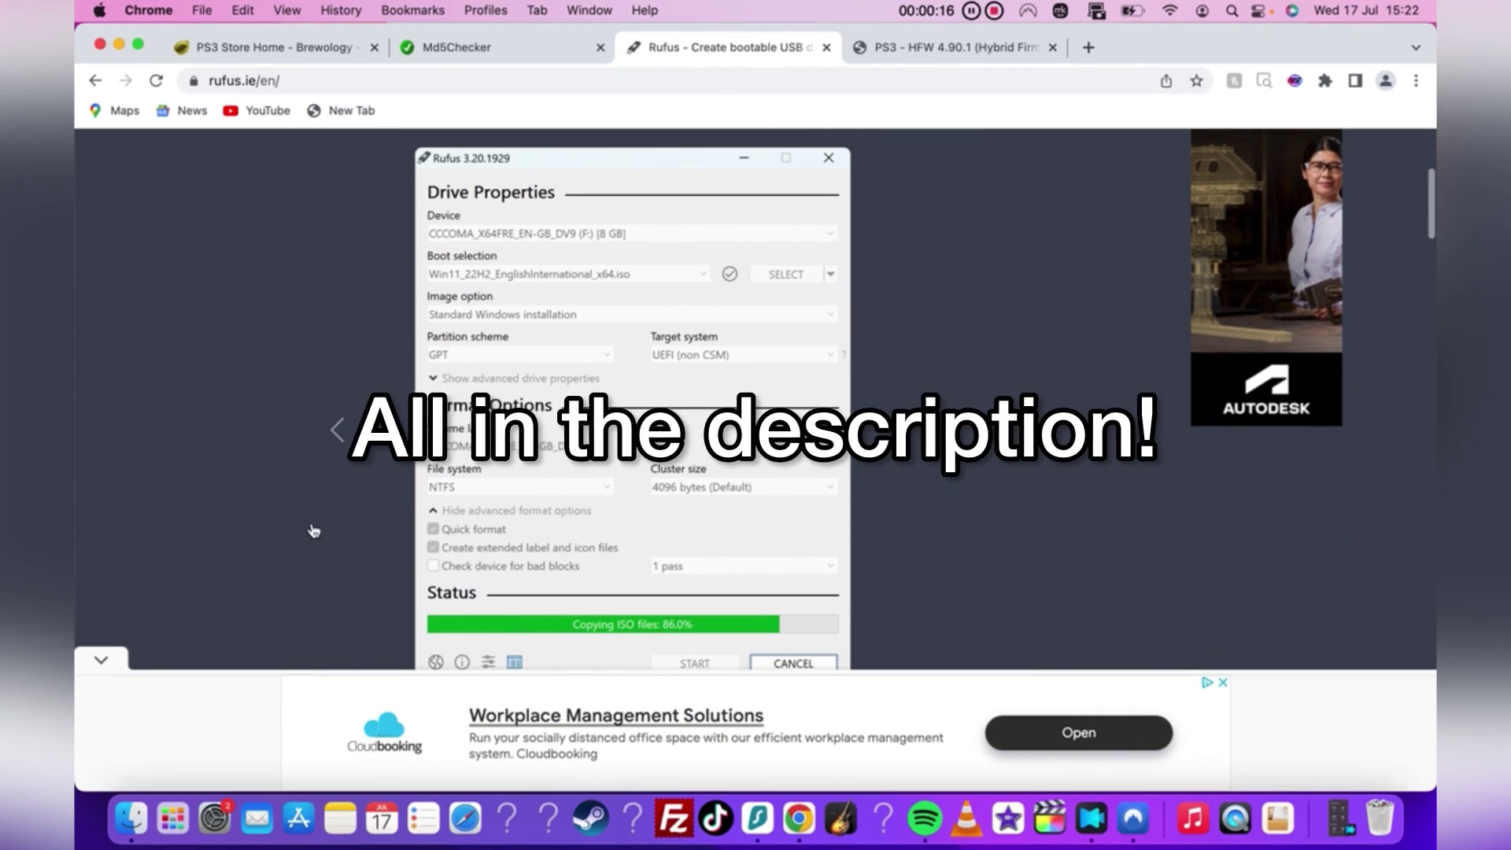
pyautogui.click(102, 661)
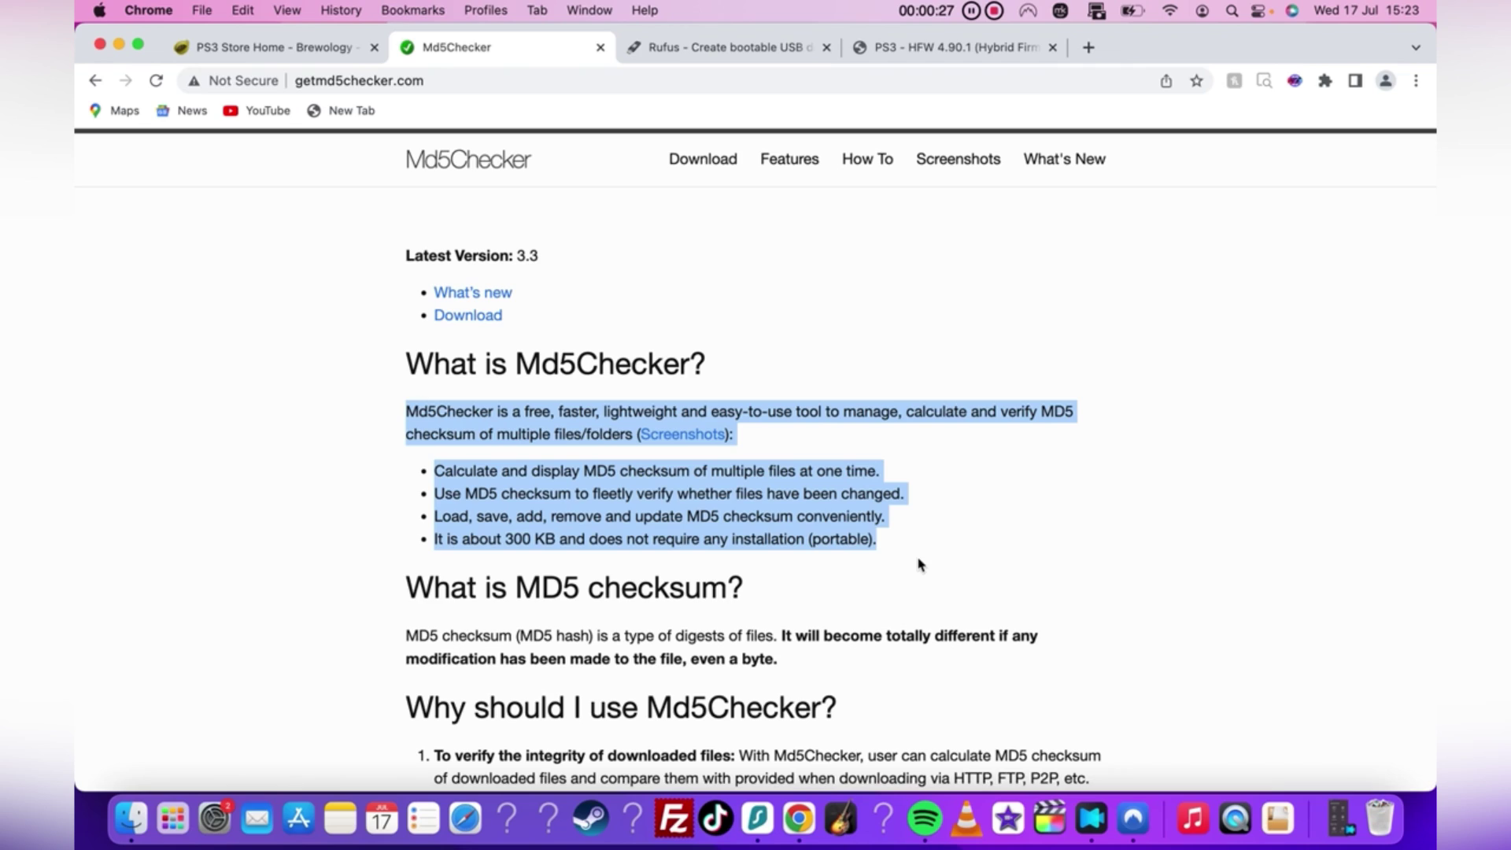
# Read through the Md5Checker page's explanation of MD5 checksums and the reasons for using the tool.
pyautogui.scroll(-5, 727, 636)
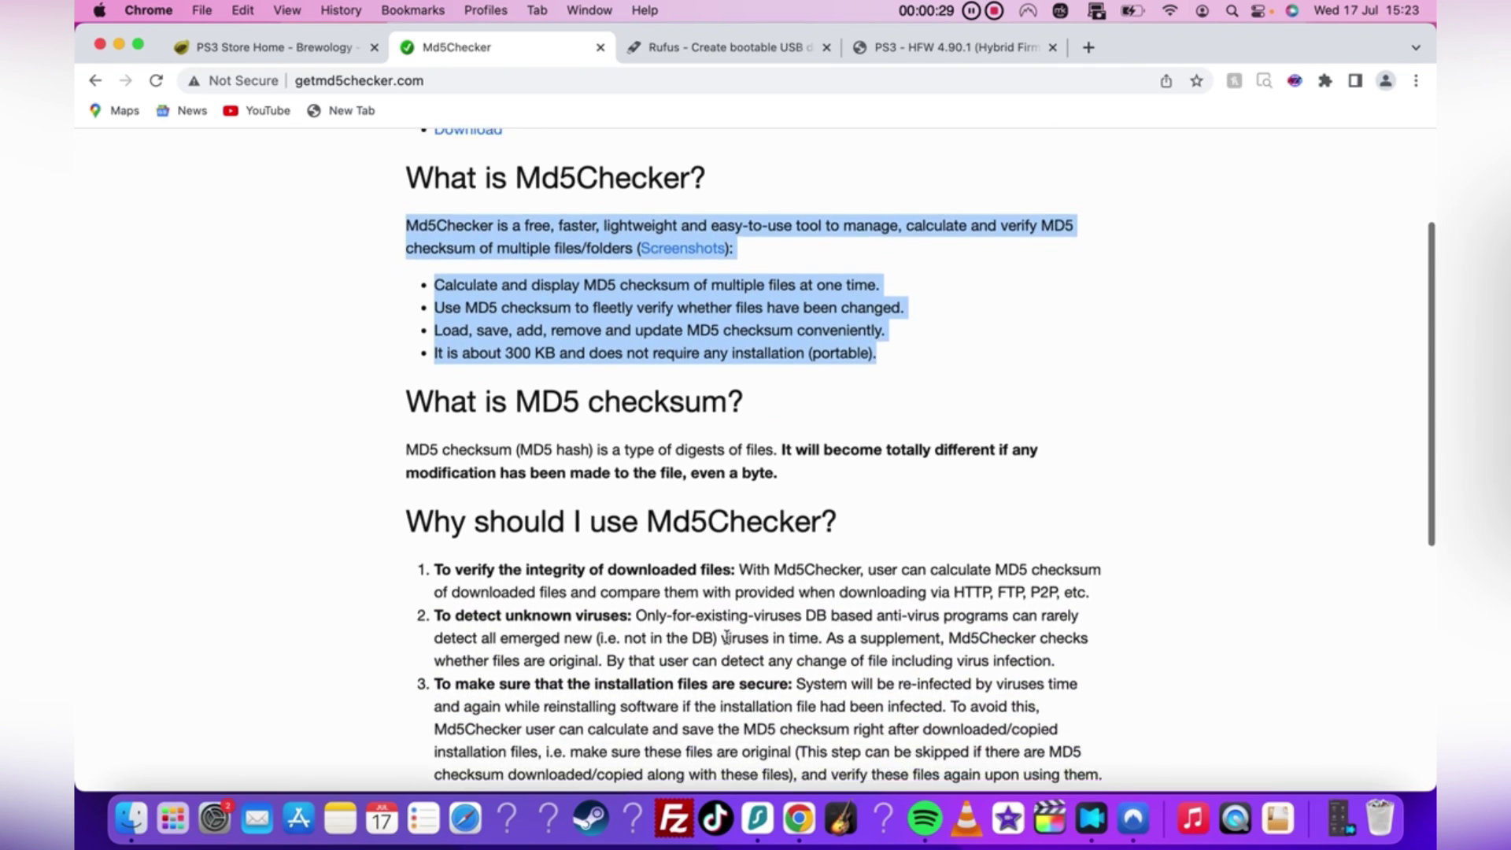
pyautogui.scroll(-8, 727, 644)
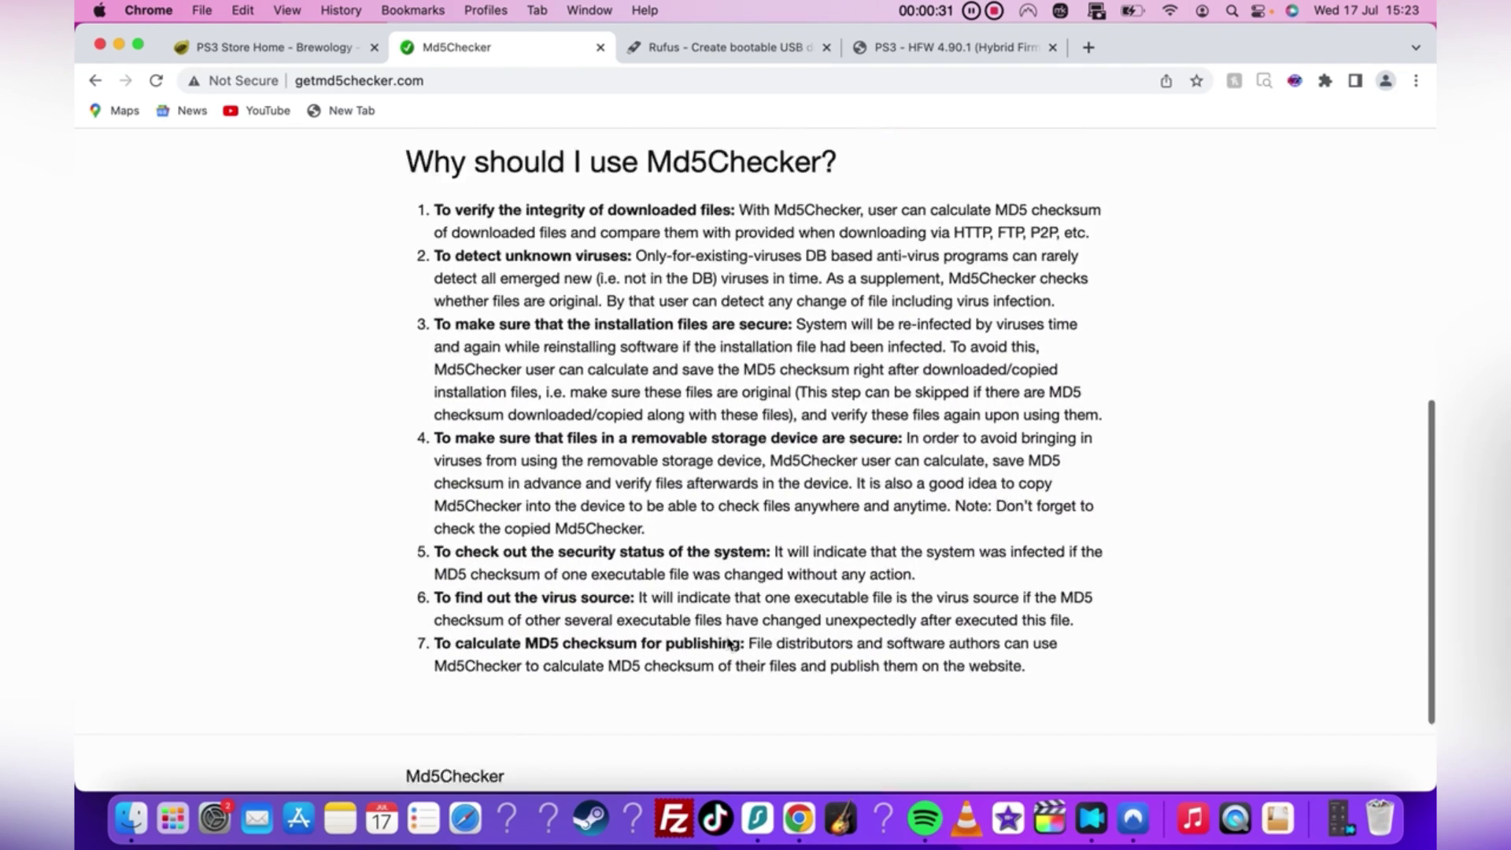
pyautogui.scroll(15, 727, 643)
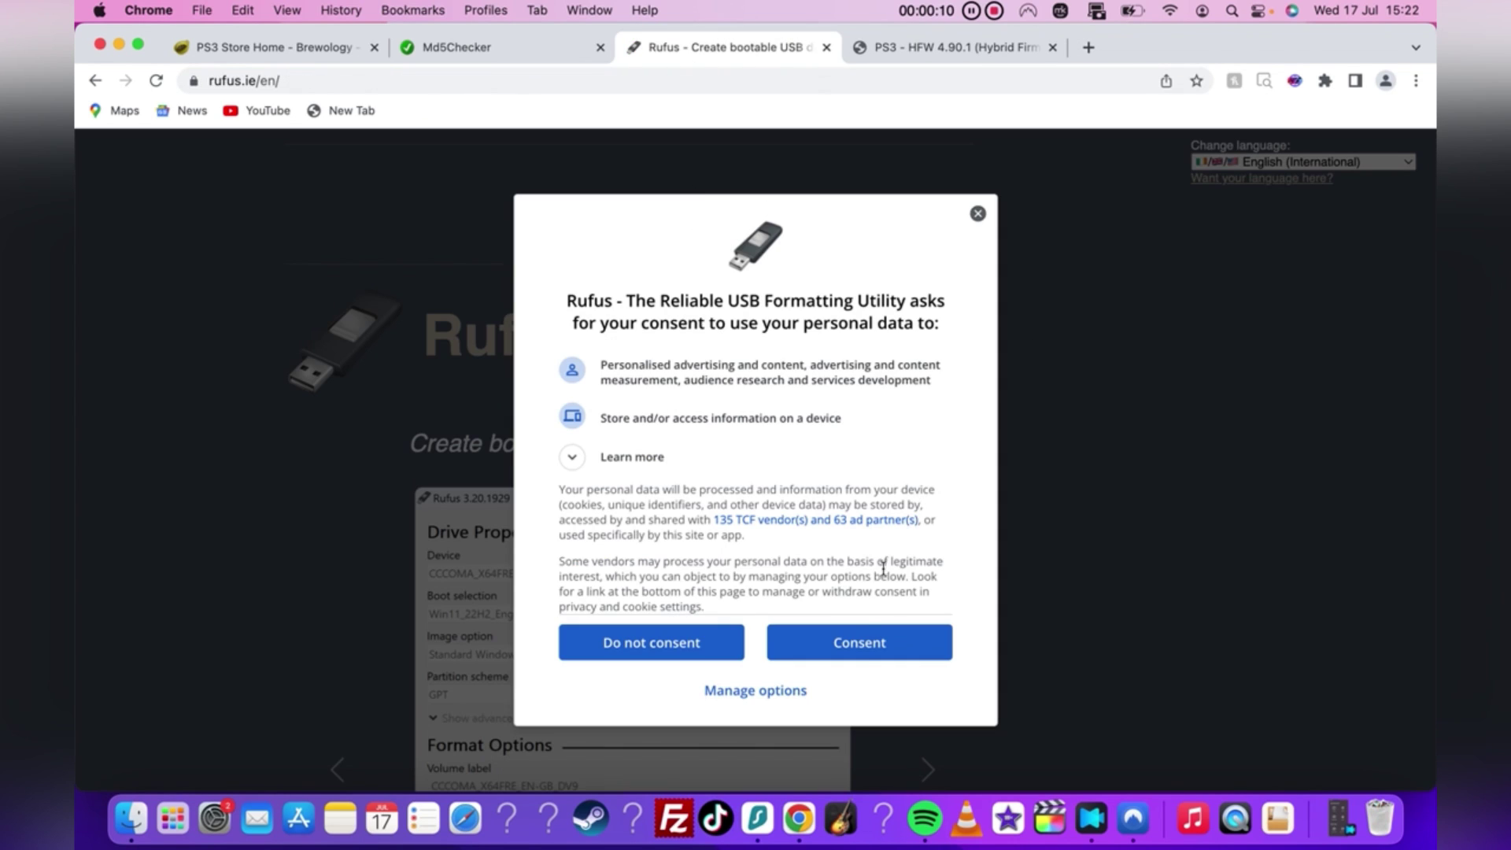
# Consent to the Rufus site's data request, highlight the Rufus heading, review its drive format screenshot, and collapse the advertisement.
pyautogui.click(865, 642)
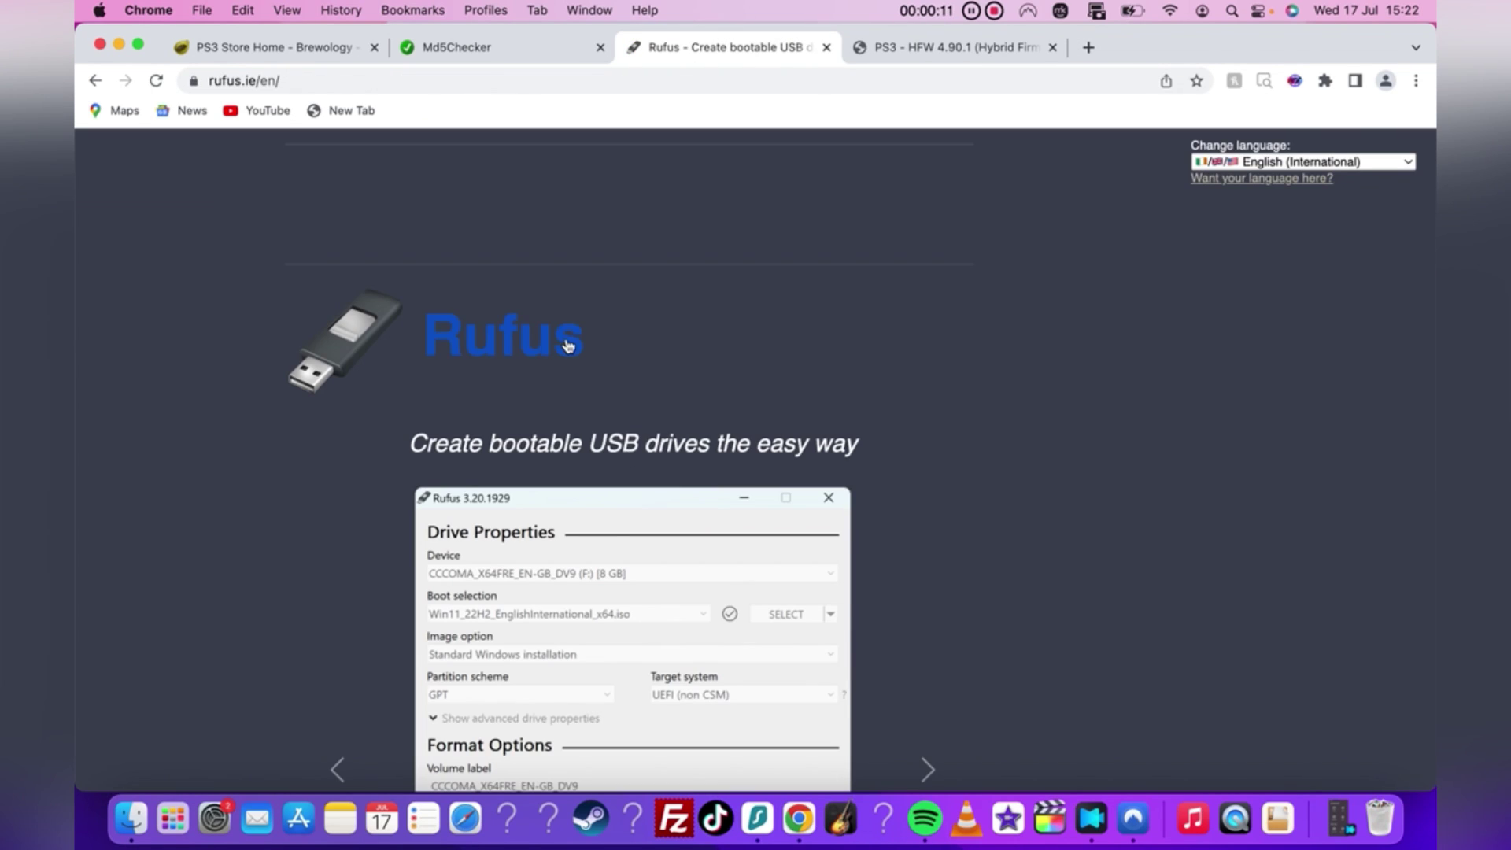
pyautogui.moveTo(647, 341); pyautogui.dragTo(395, 338)
pyautogui.scroll(-2, 404, 497)
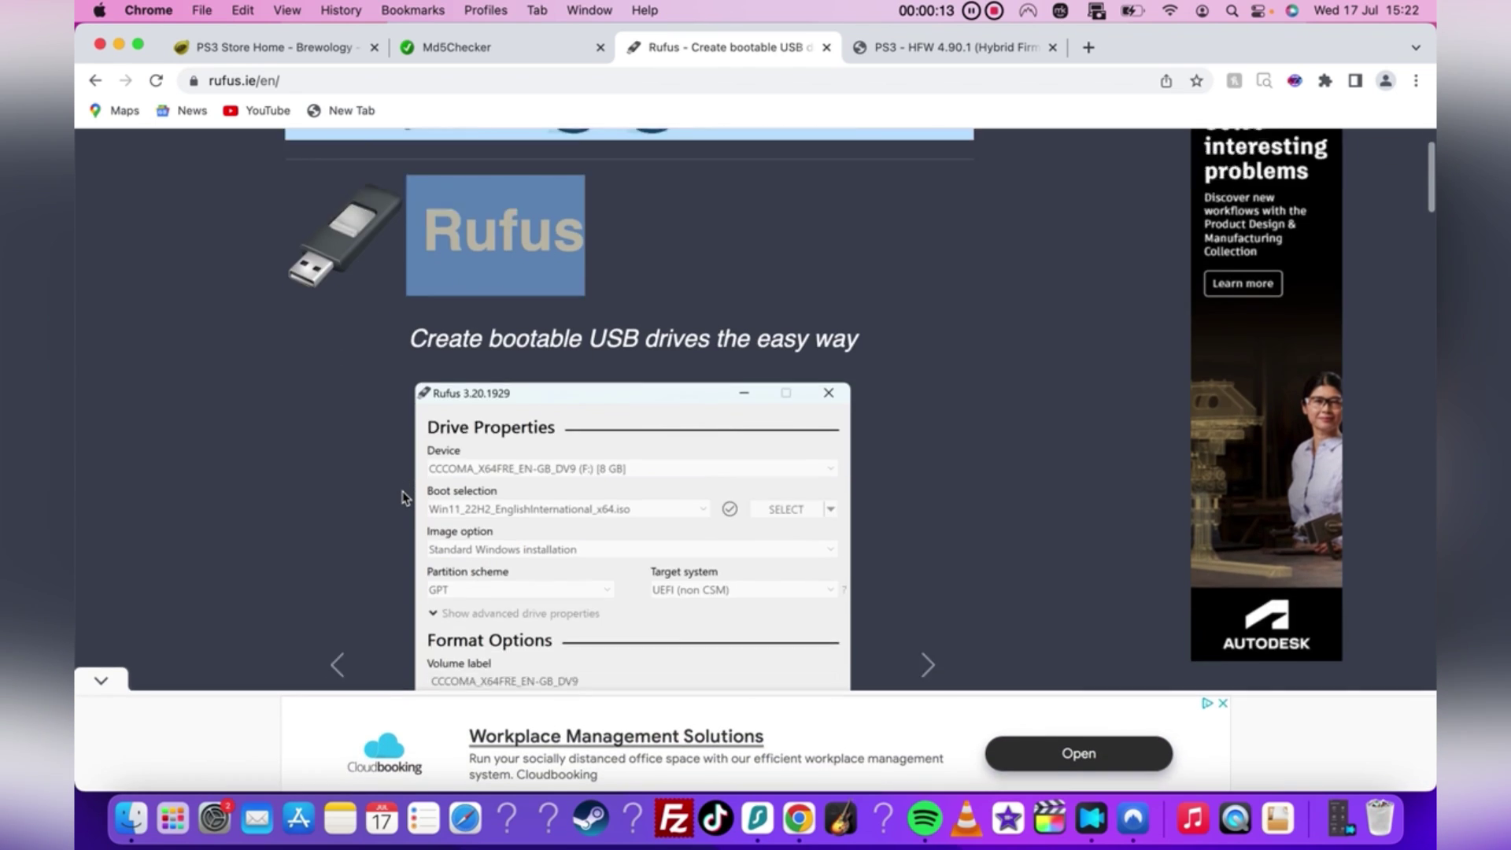
pyautogui.scroll(-5, 404, 497)
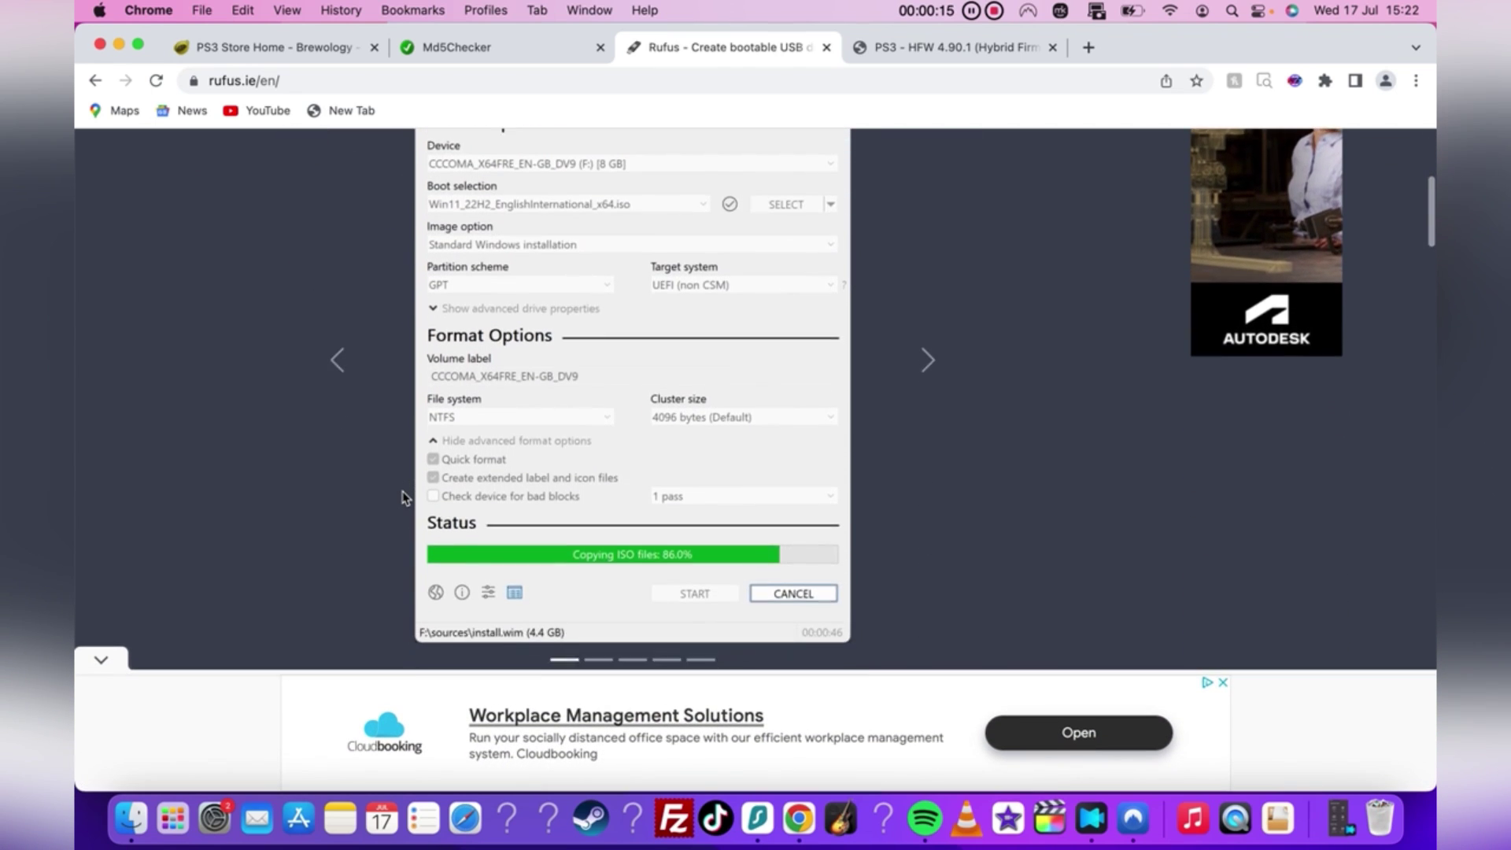
pyautogui.scroll(2, 403, 497)
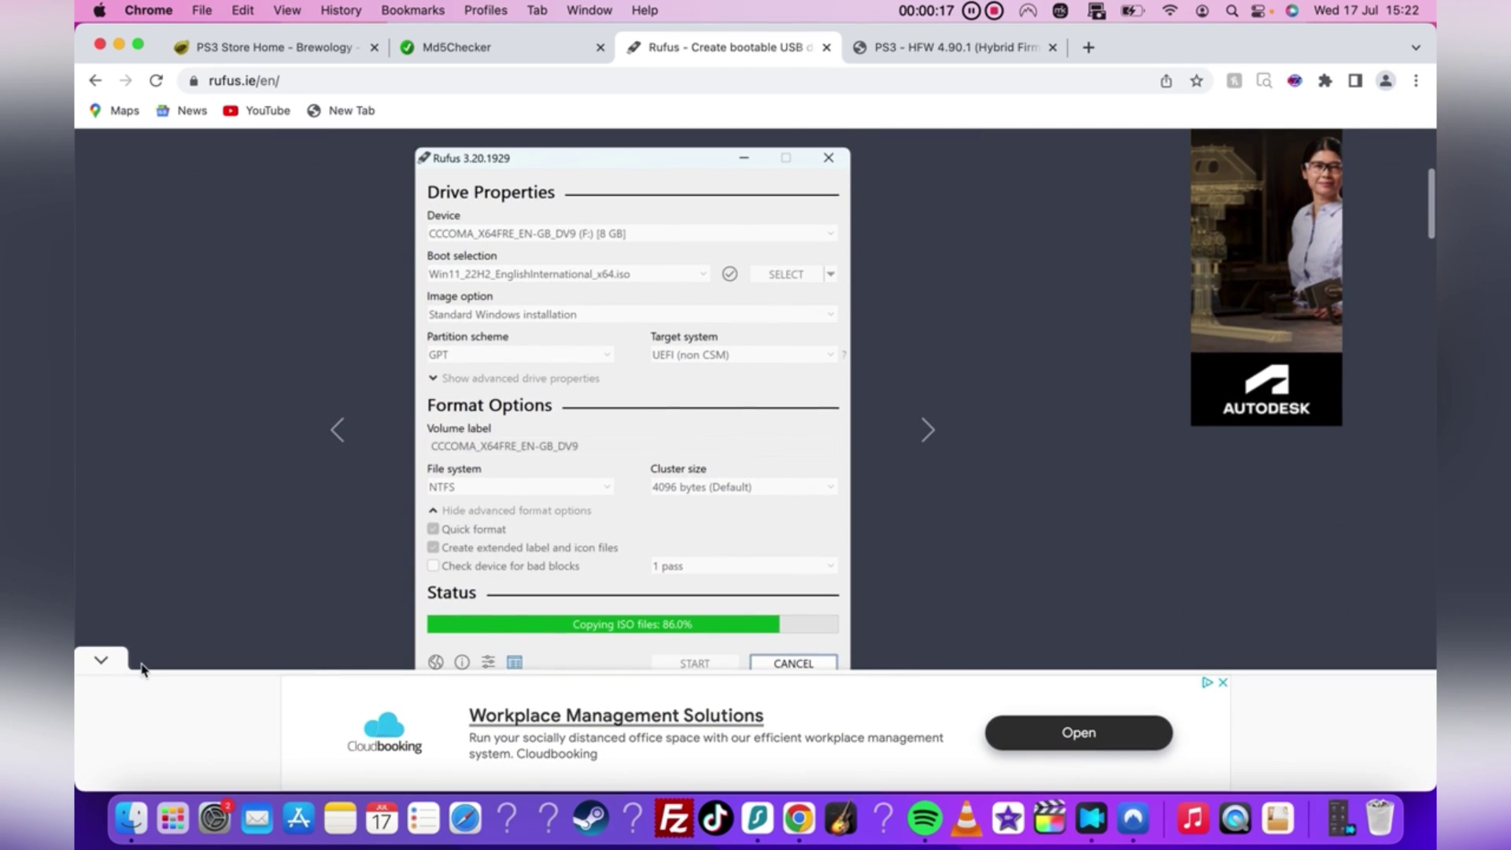
pyautogui.click(111, 658)
# Read the PS3HEN v3.3.0 thread on psx-place.com down to the release post with the HFW 4.91.1 download link.
pyautogui.scroll(-4, 243, 598)
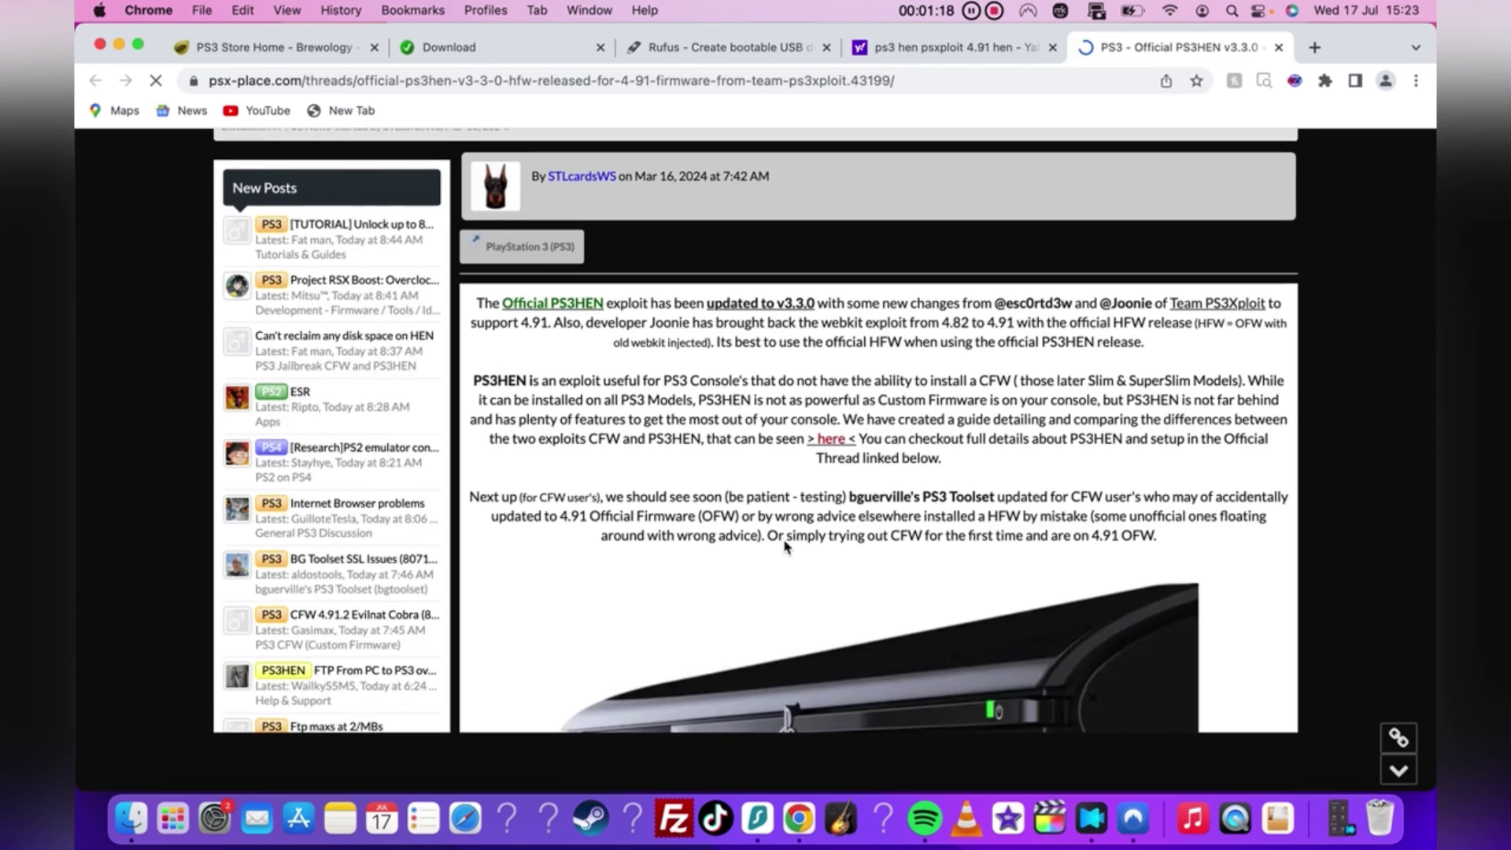
pyautogui.scroll(-10, 785, 543)
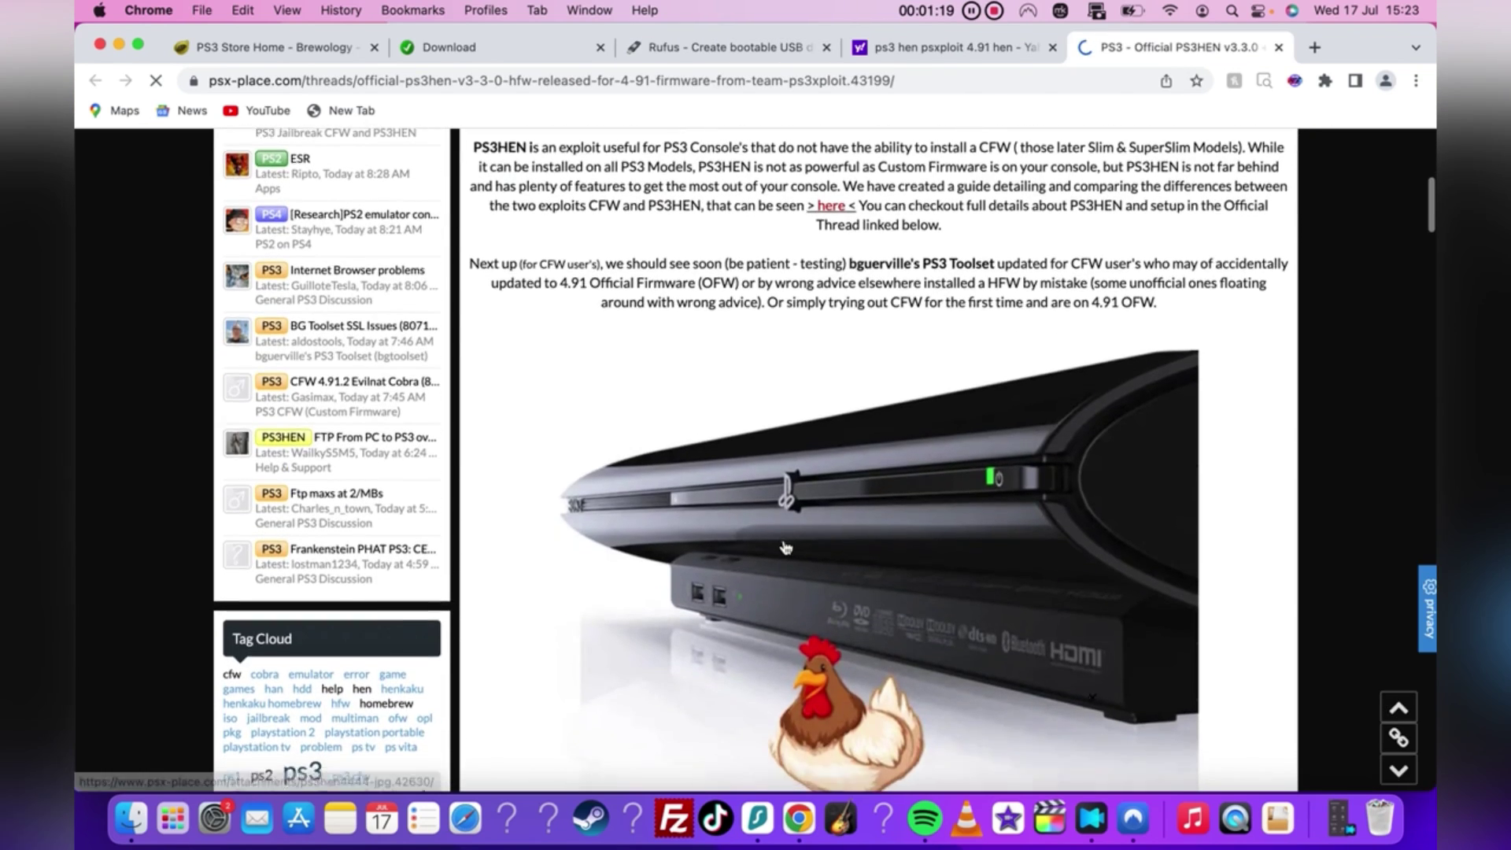
pyautogui.scroll(-5, 785, 545)
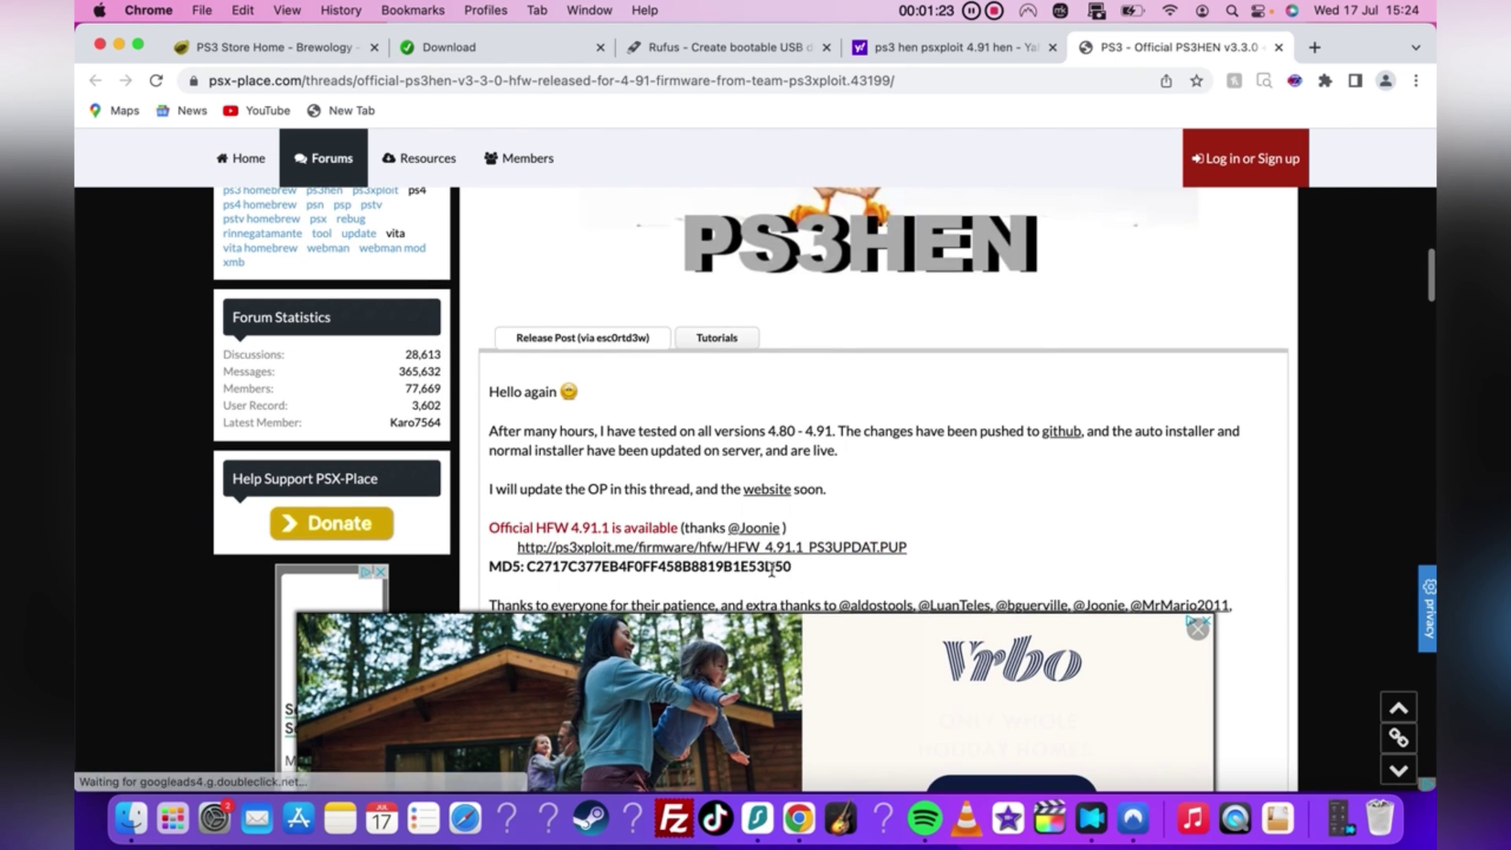
pyautogui.scroll(-2, 1176, 570)
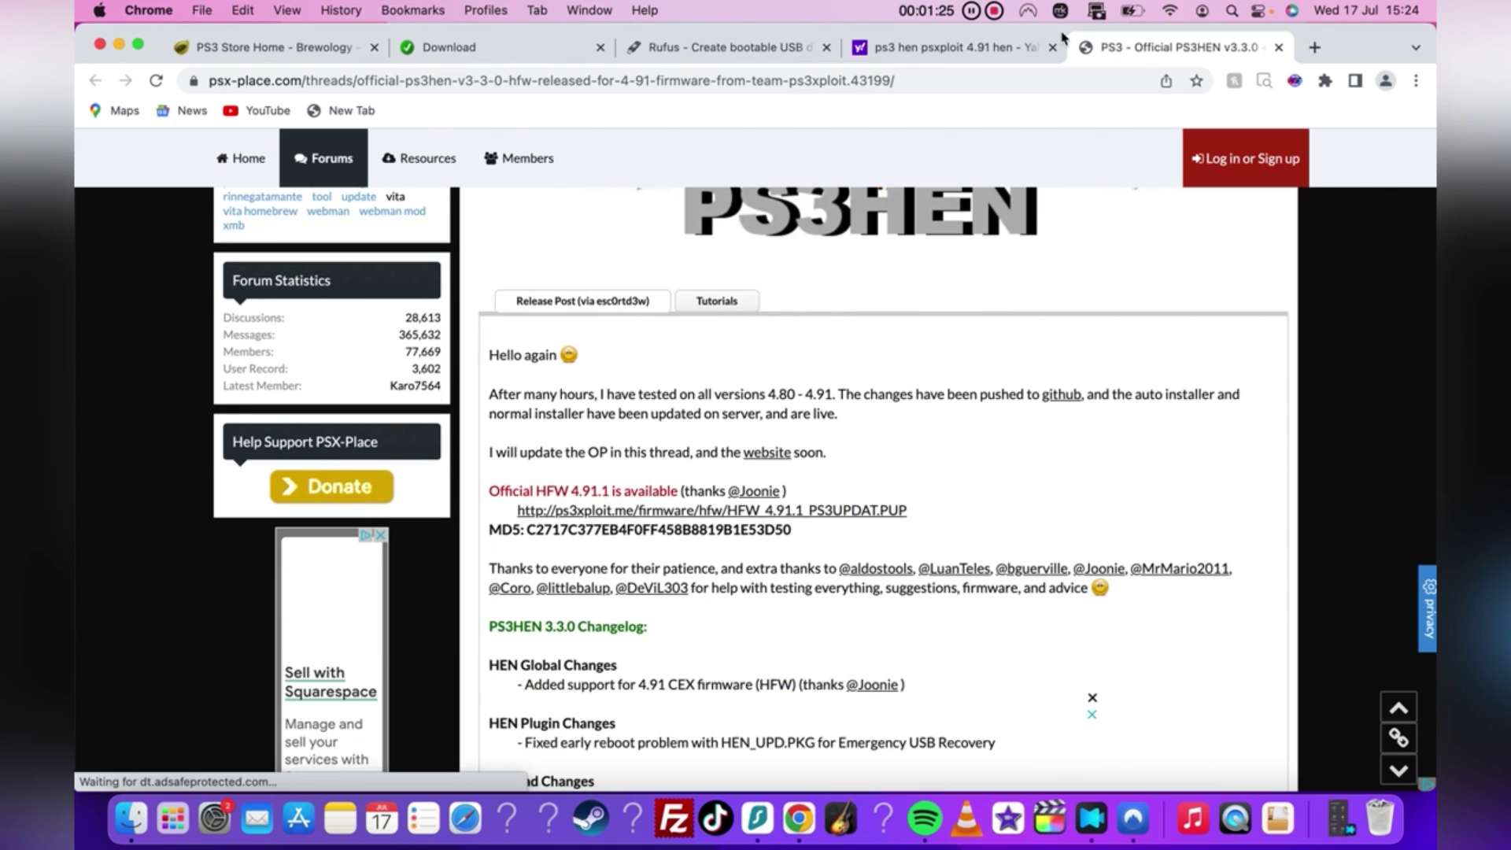
# Close the Yahoo search tab and highlight the MD5 checksum for HFW 4.91.1 in the PS3HEN release post.
pyautogui.click(1053, 48)
pyautogui.scroll(-2, 647, 596)
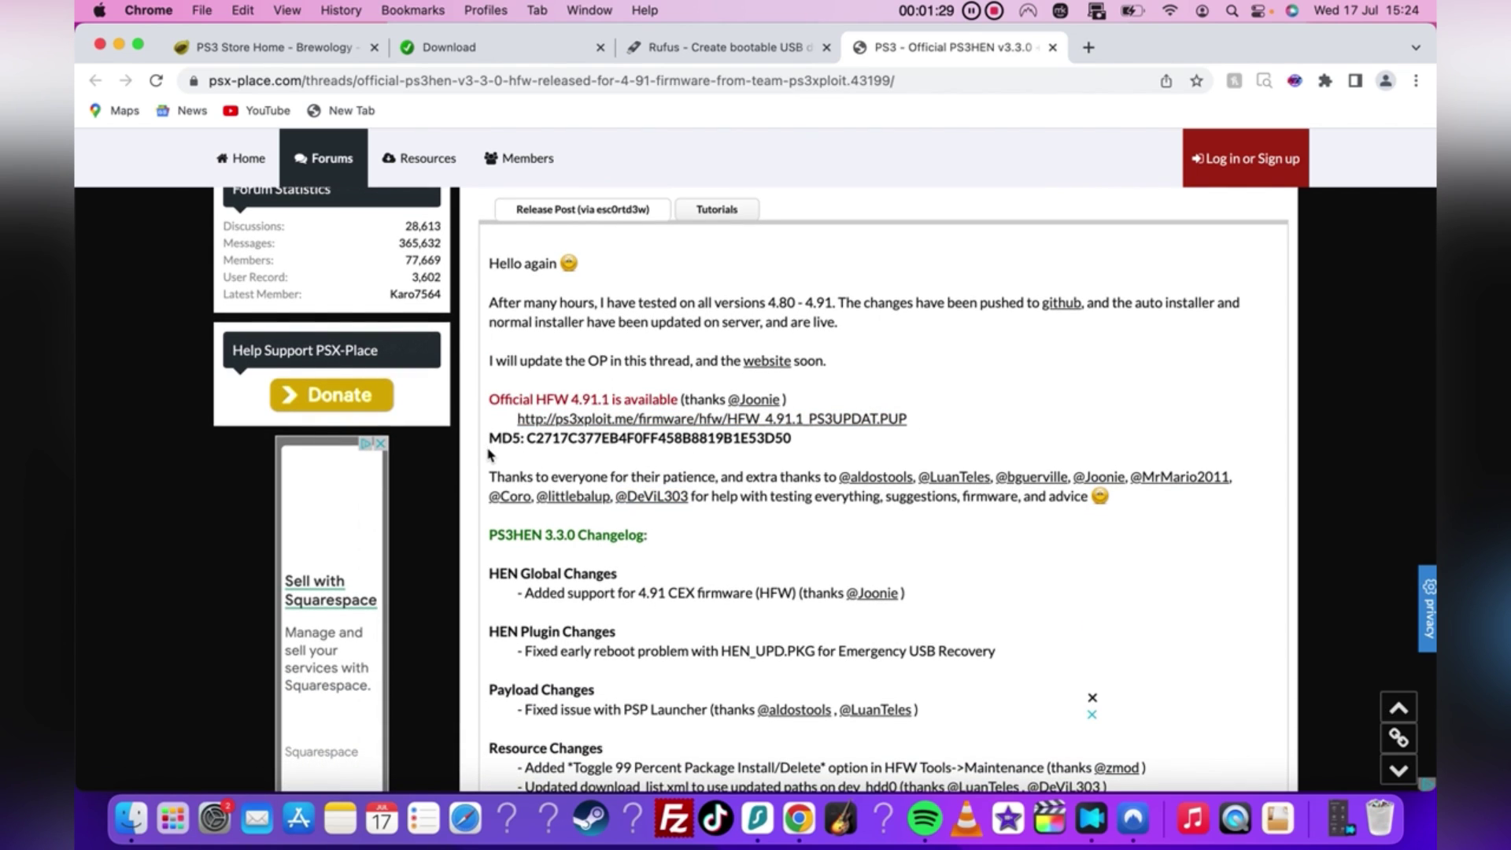
pyautogui.moveTo(899, 465); pyautogui.dragTo(928, 470)
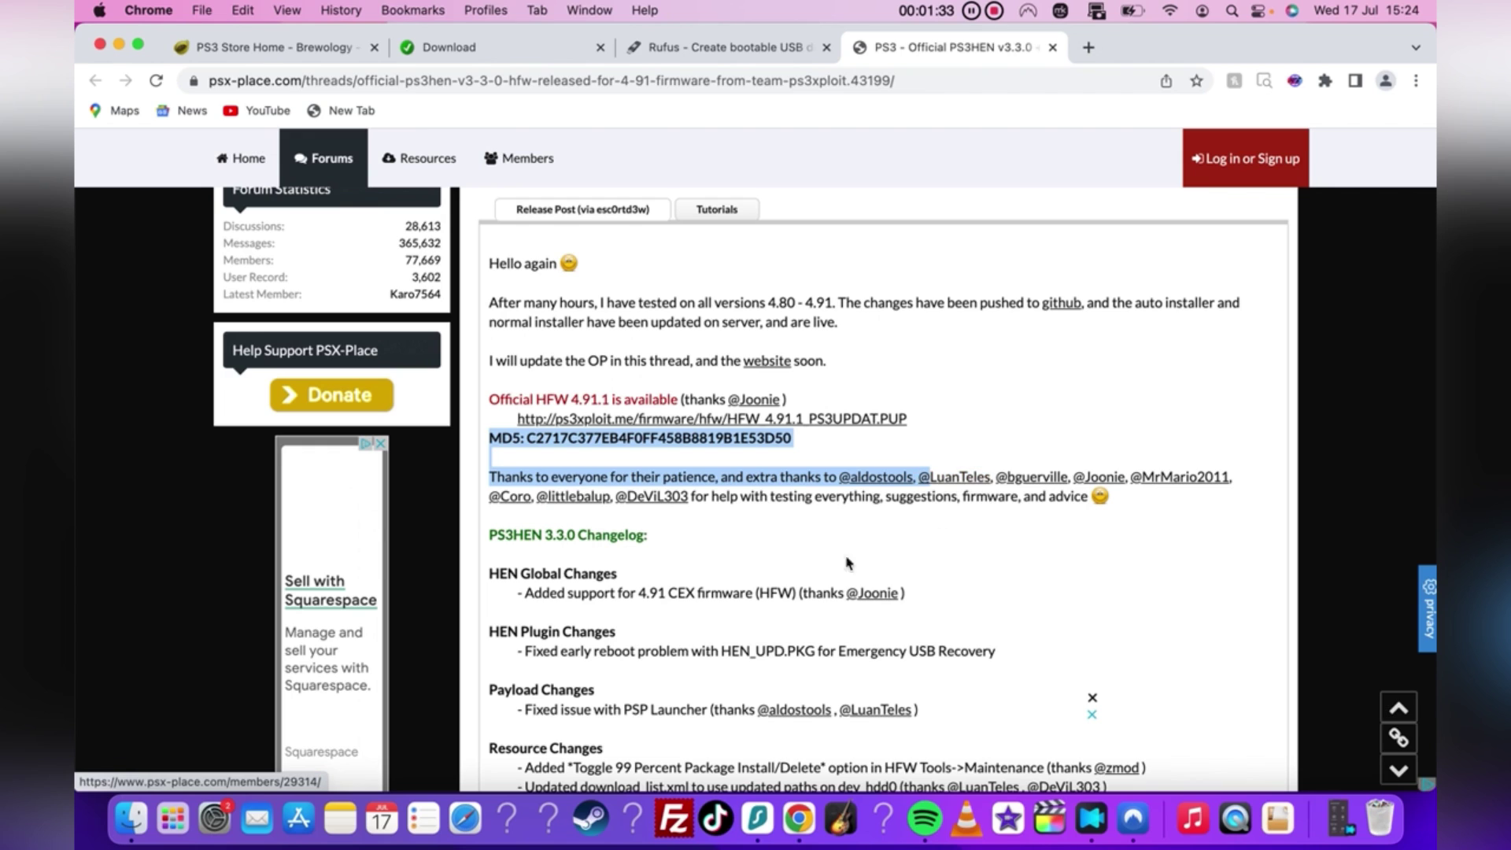
pyautogui.click(796, 541)
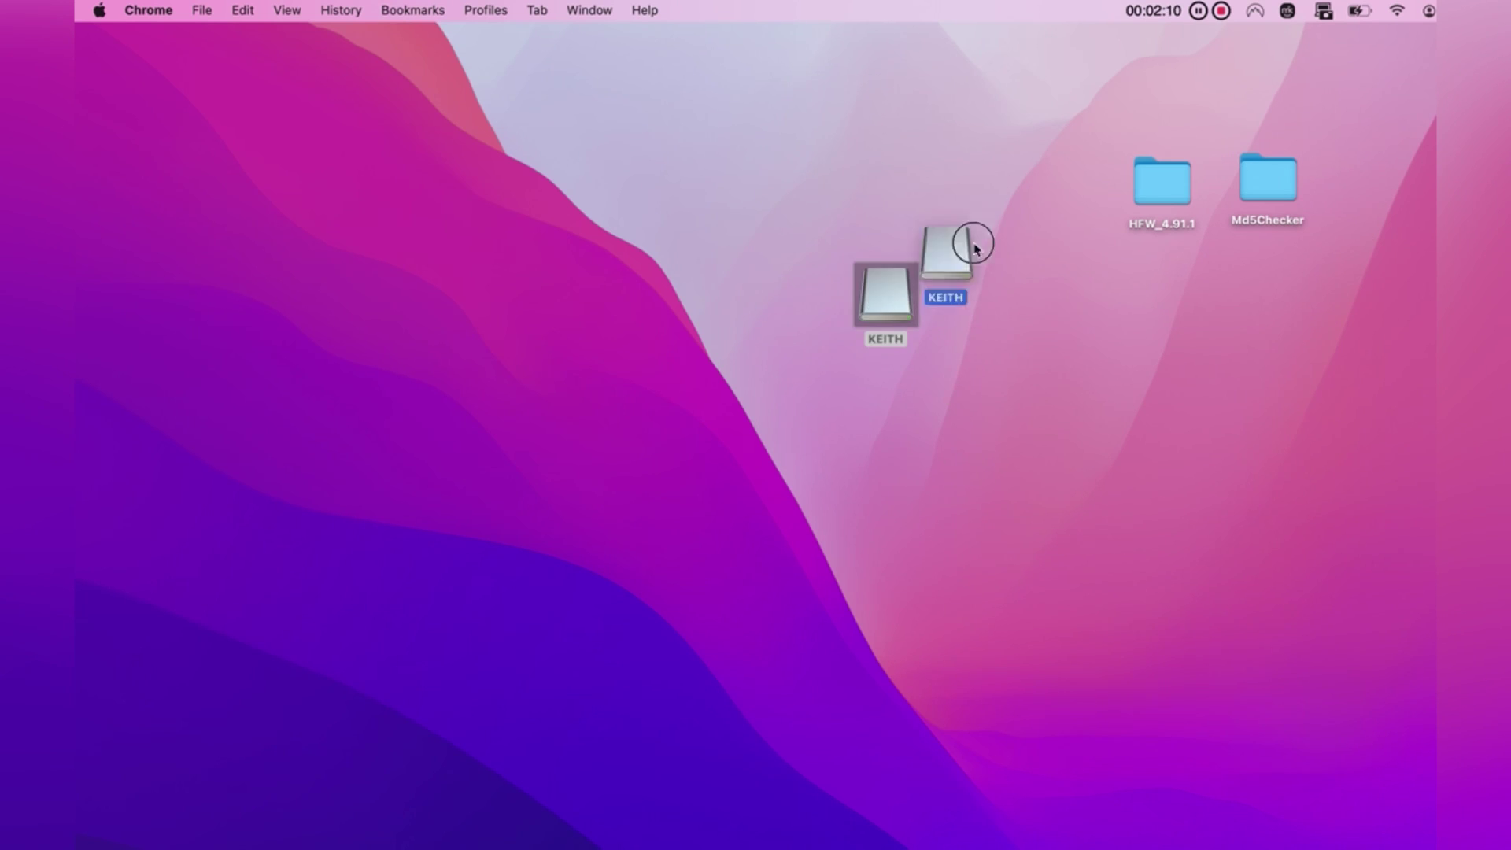
# Switch to Disk Utility, review the MS-DOS (FAT32) erase format for the external USB drive without erasing it, and close the window.
pyautogui.doubleClick(1054, 205)
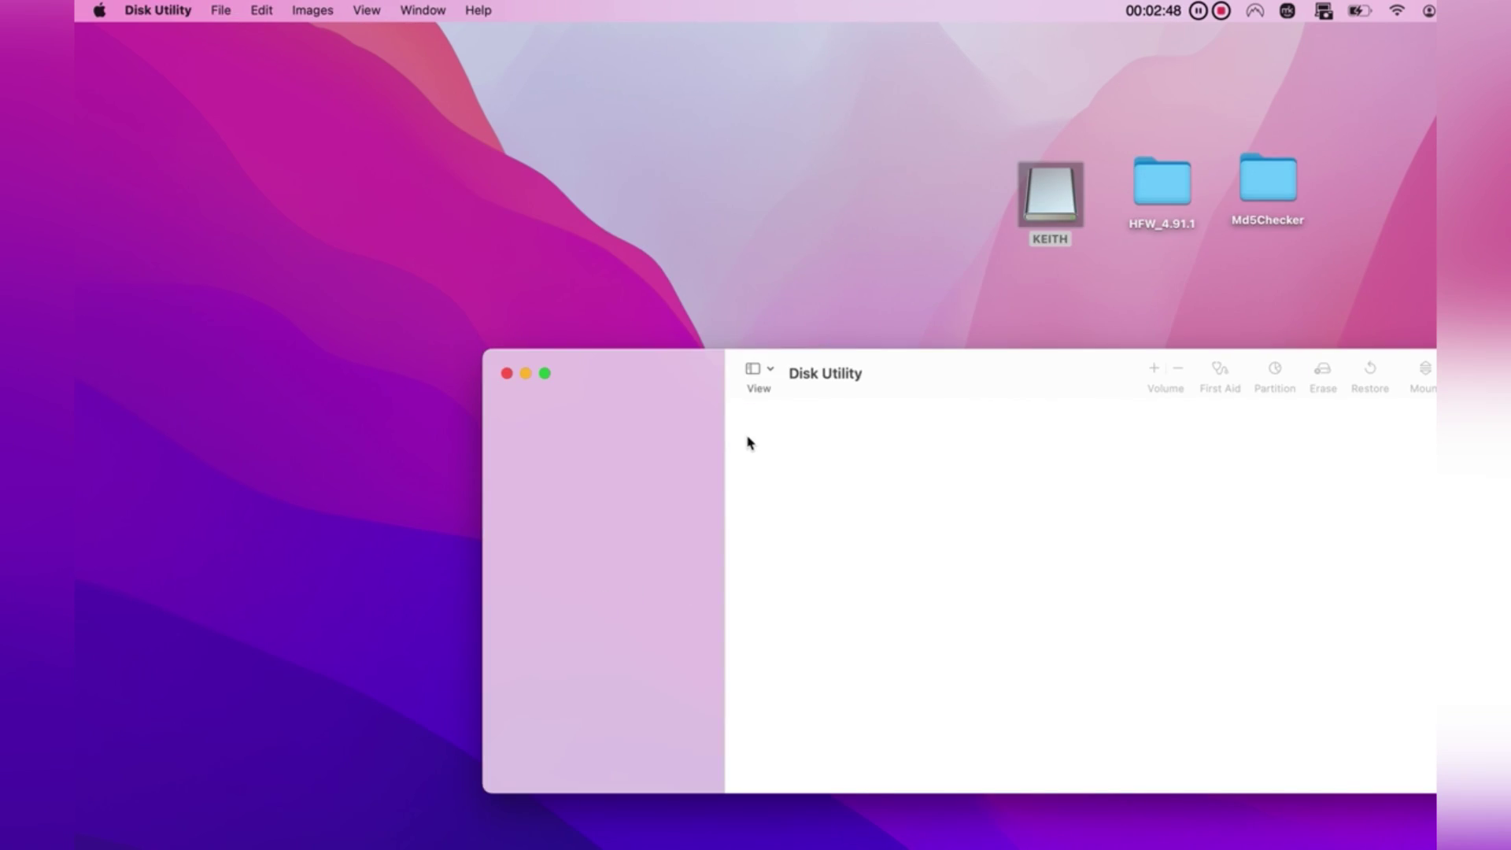
pyautogui.moveTo(848, 378); pyautogui.dragTo(813, 331)
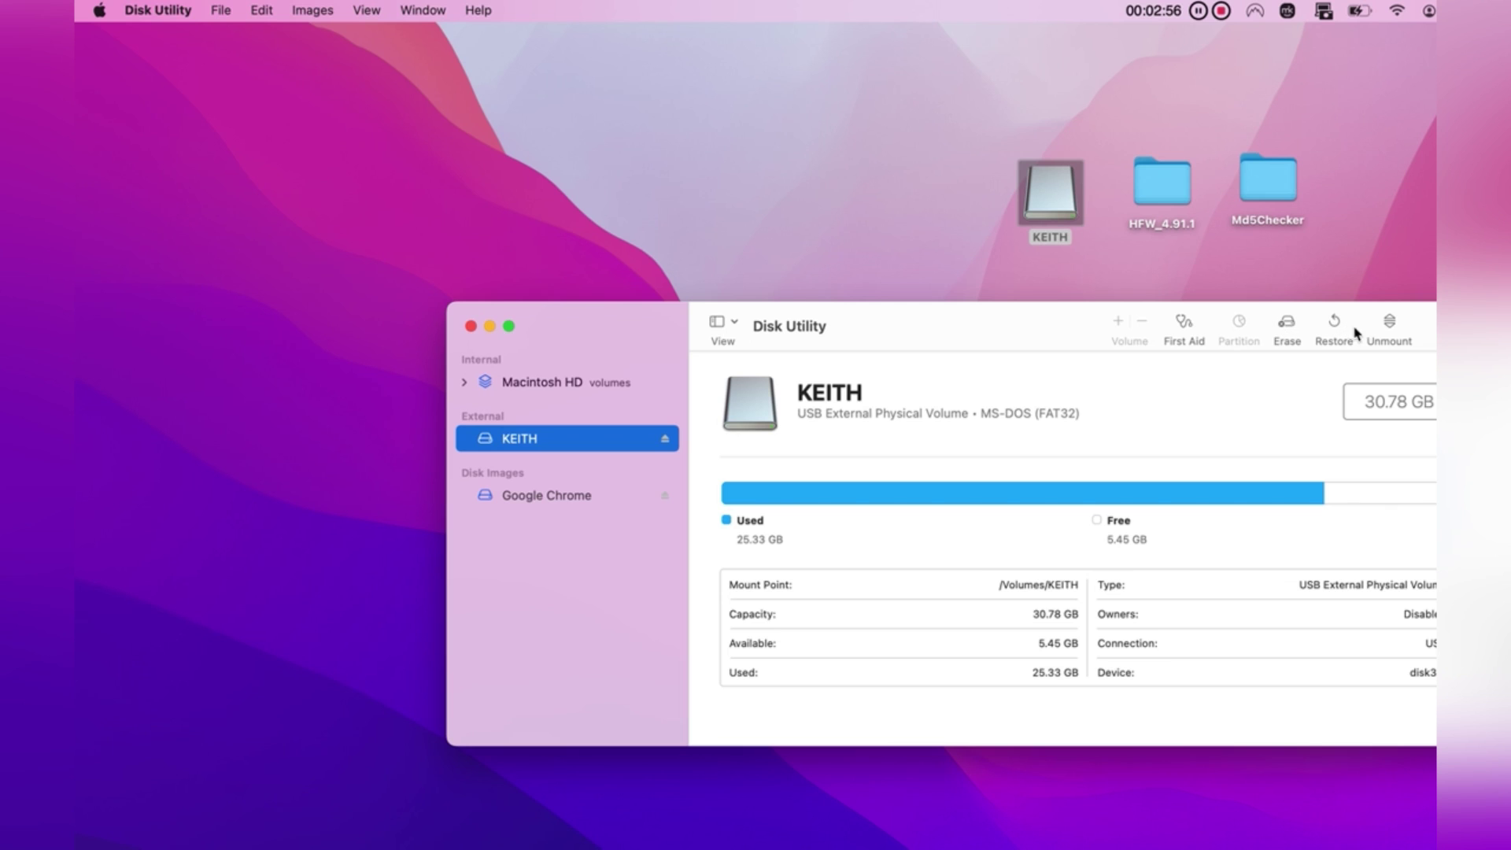
pyautogui.click(1301, 330)
pyautogui.click(1000, 559)
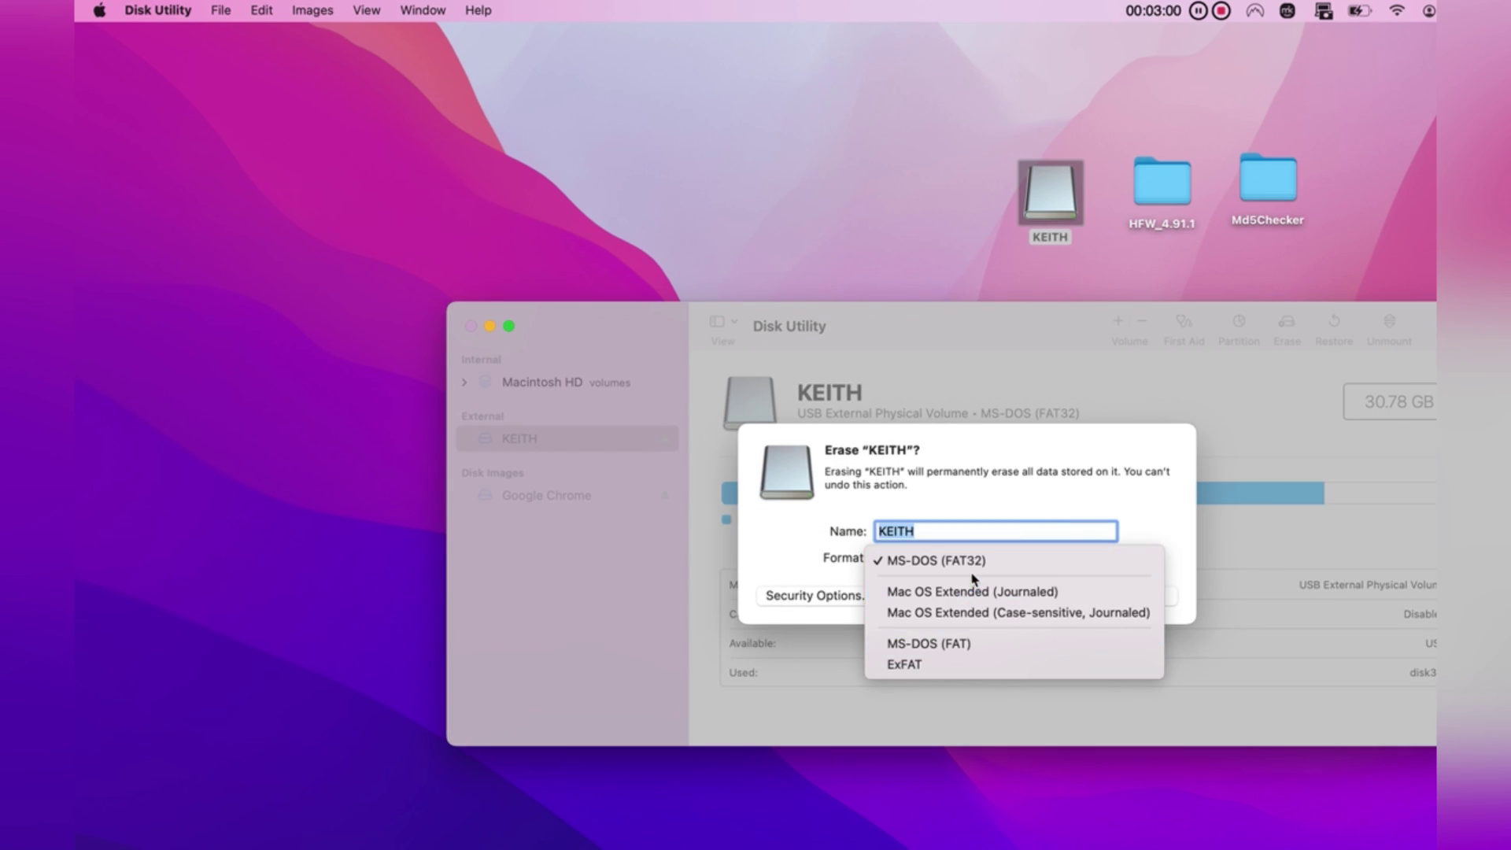
pyautogui.click(969, 564)
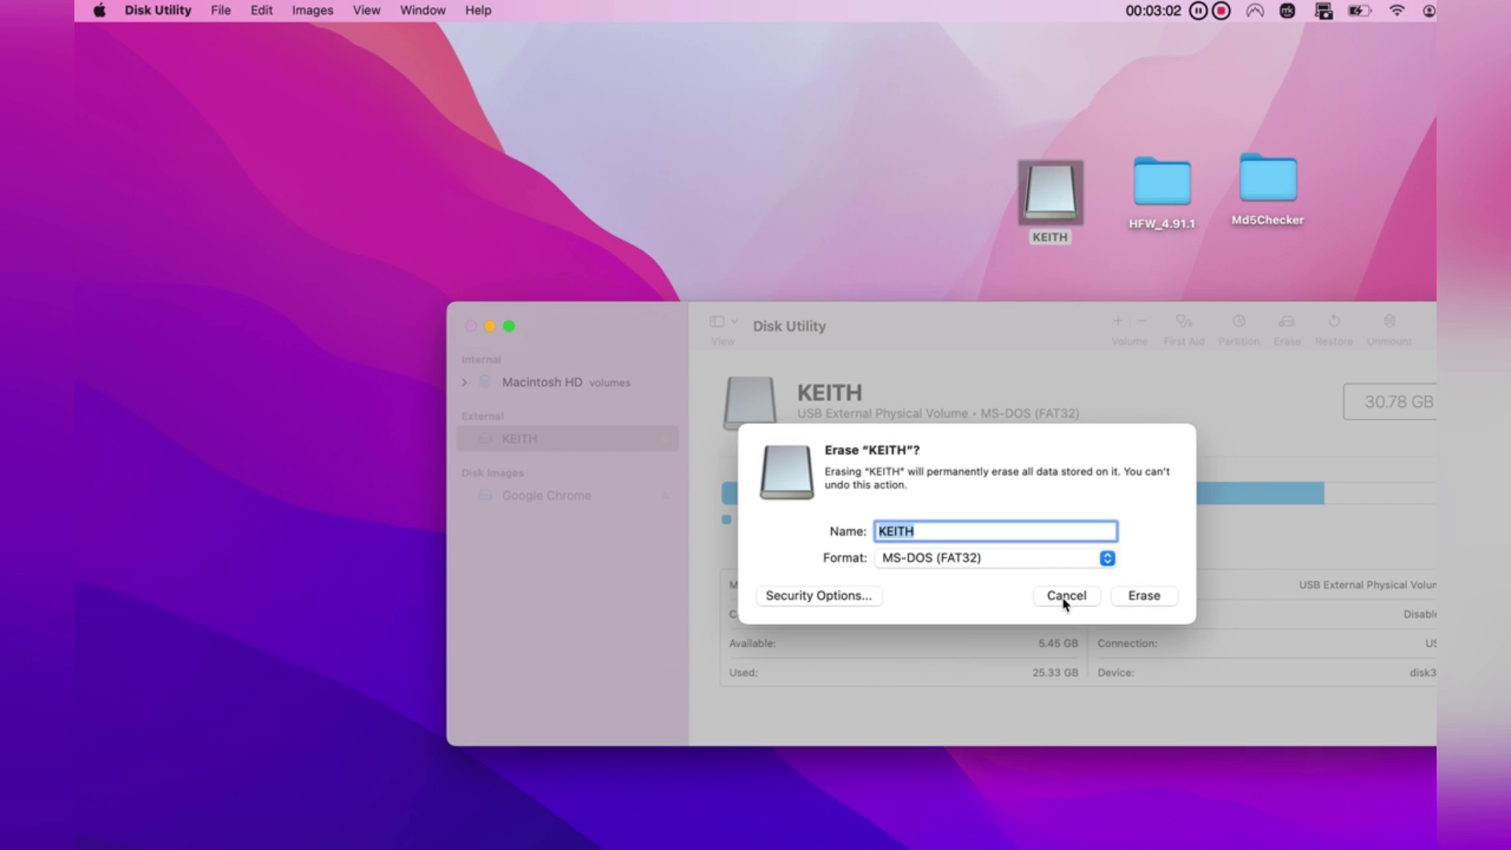
pyautogui.click(1064, 598)
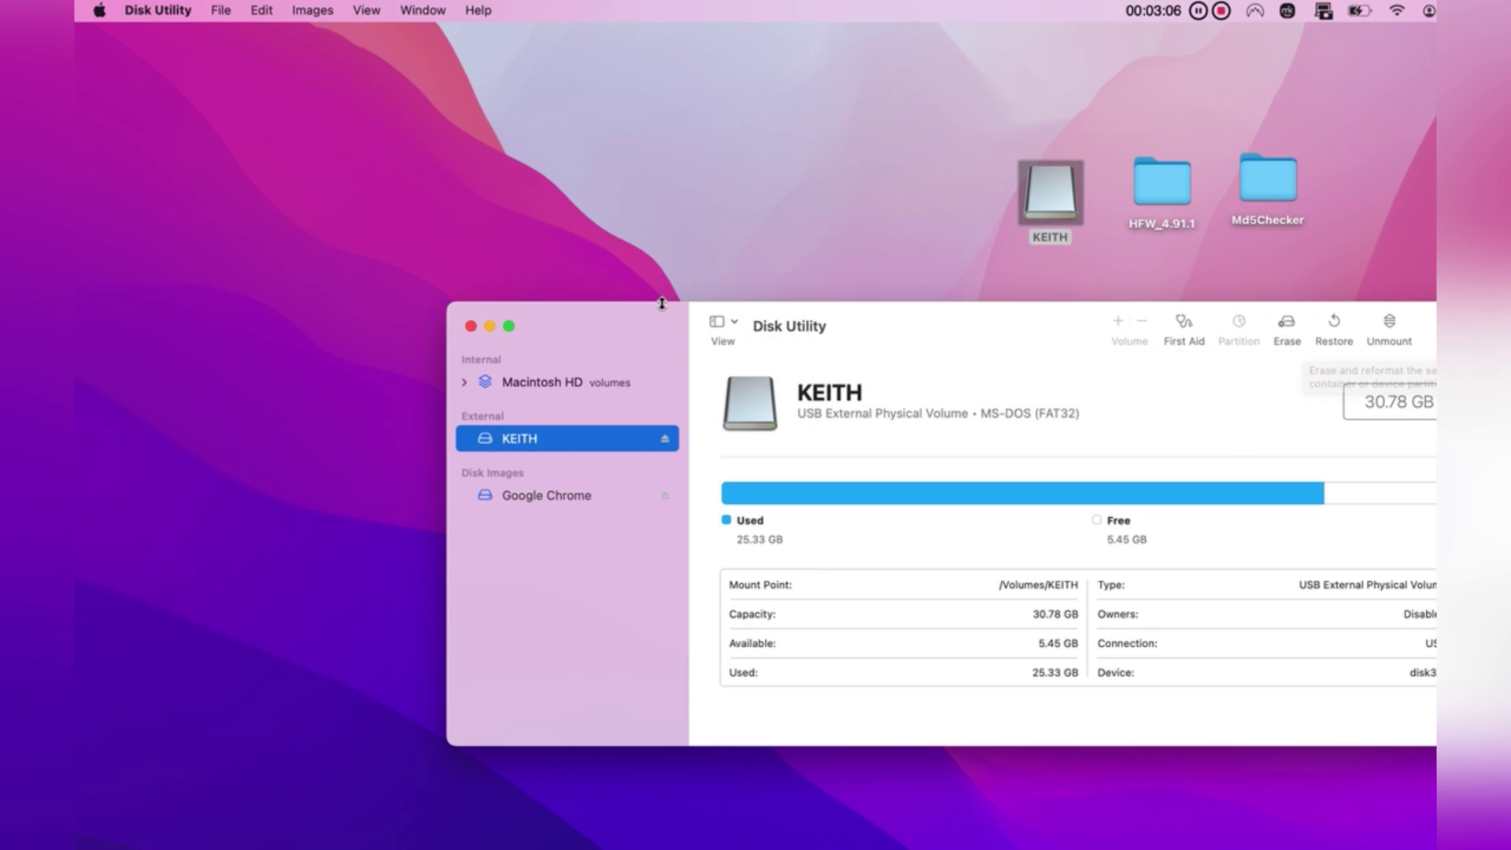
pyautogui.click(471, 326)
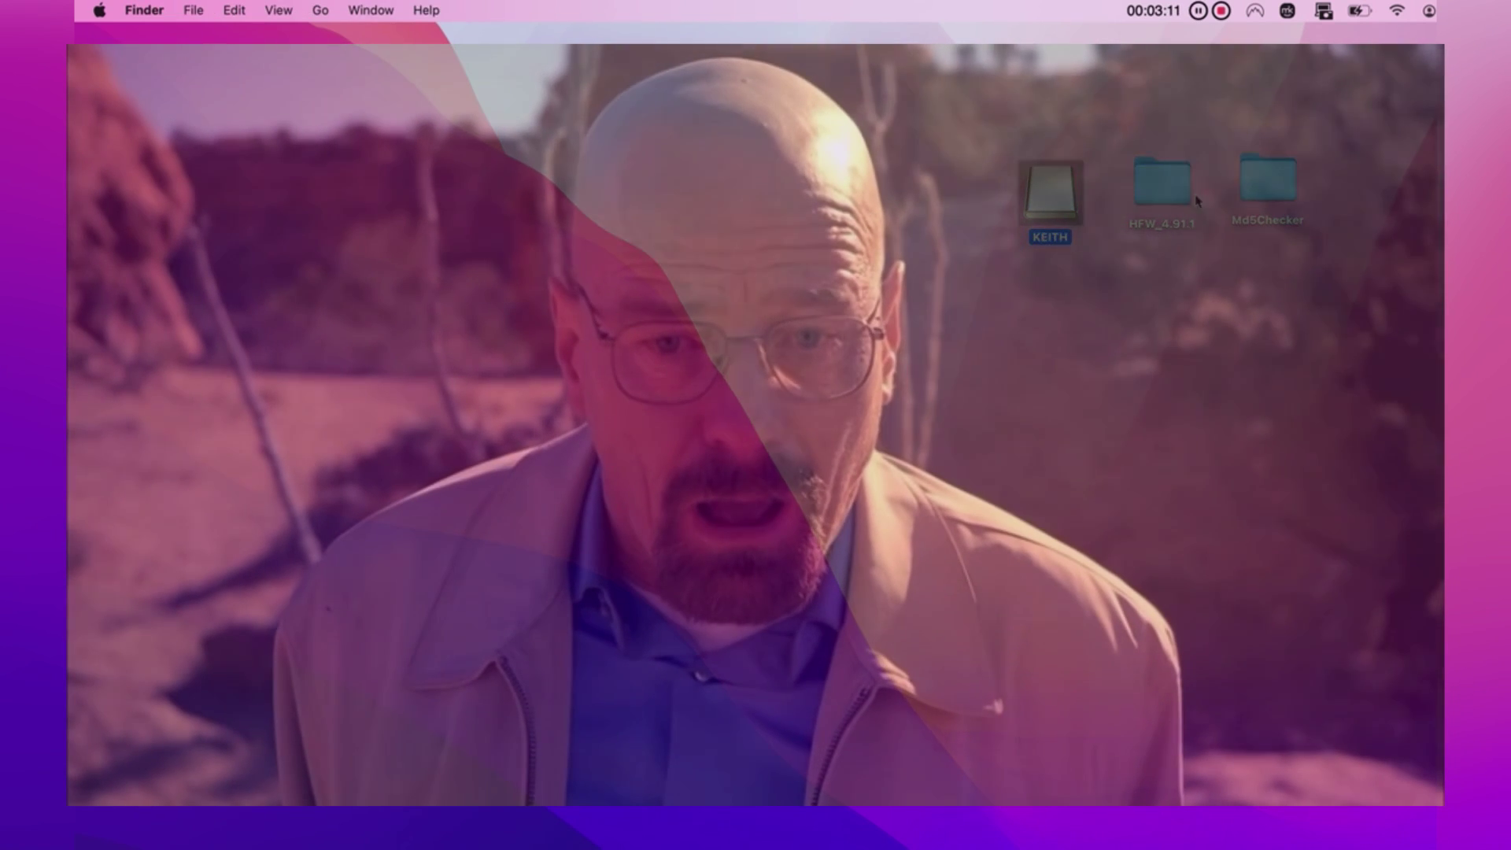
# Open the PS3 folder inside HFW_4.91.1 and the USB drive's contents in Finder, arranging the windows for comparison.
pyautogui.click(1163, 187)
pyautogui.doubleClick(1165, 192)
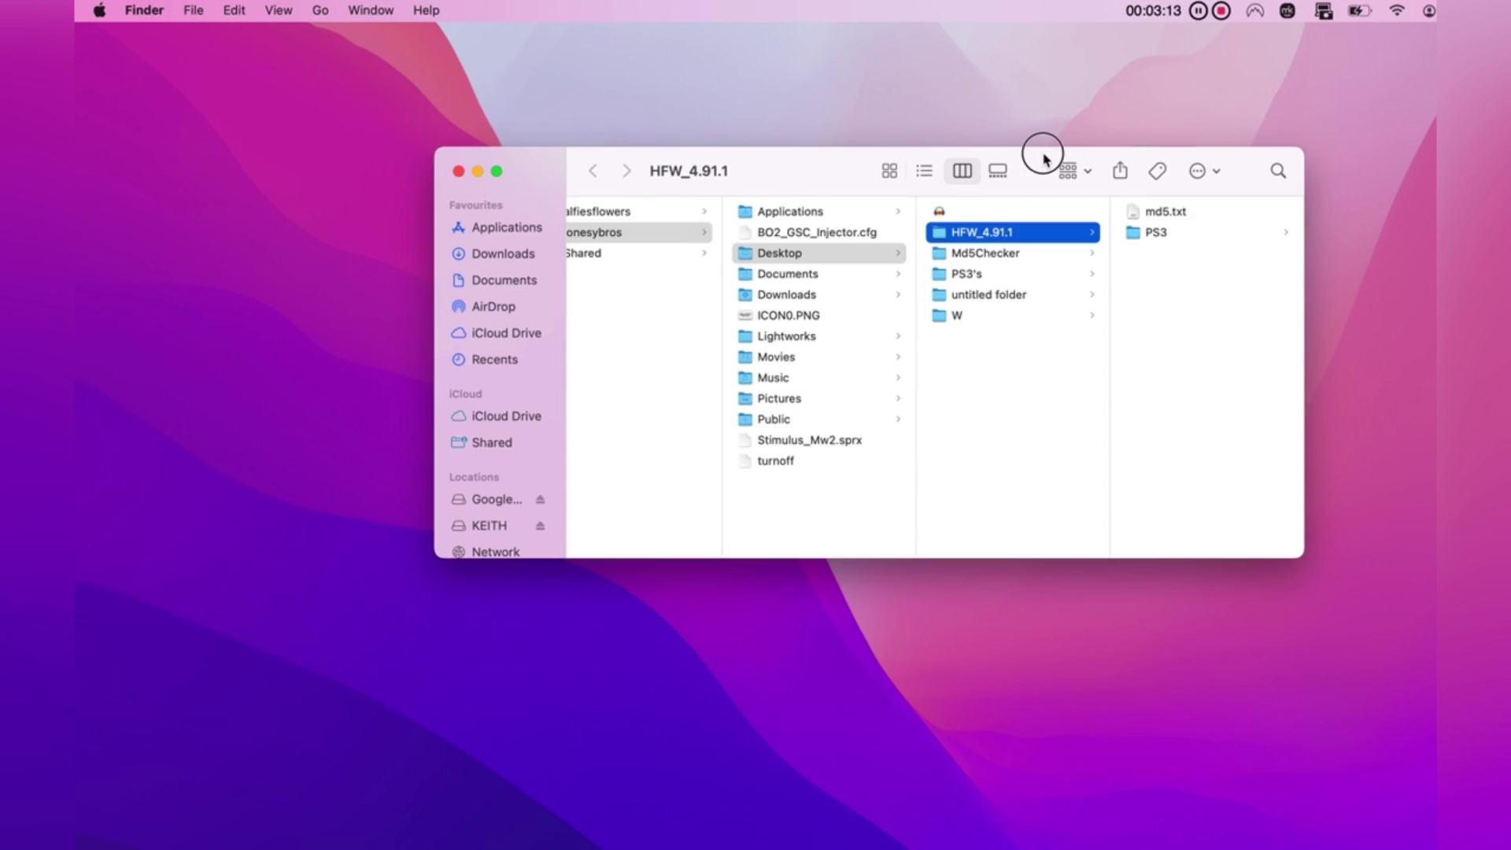
pyautogui.moveTo(1045, 154); pyautogui.dragTo(1055, 369)
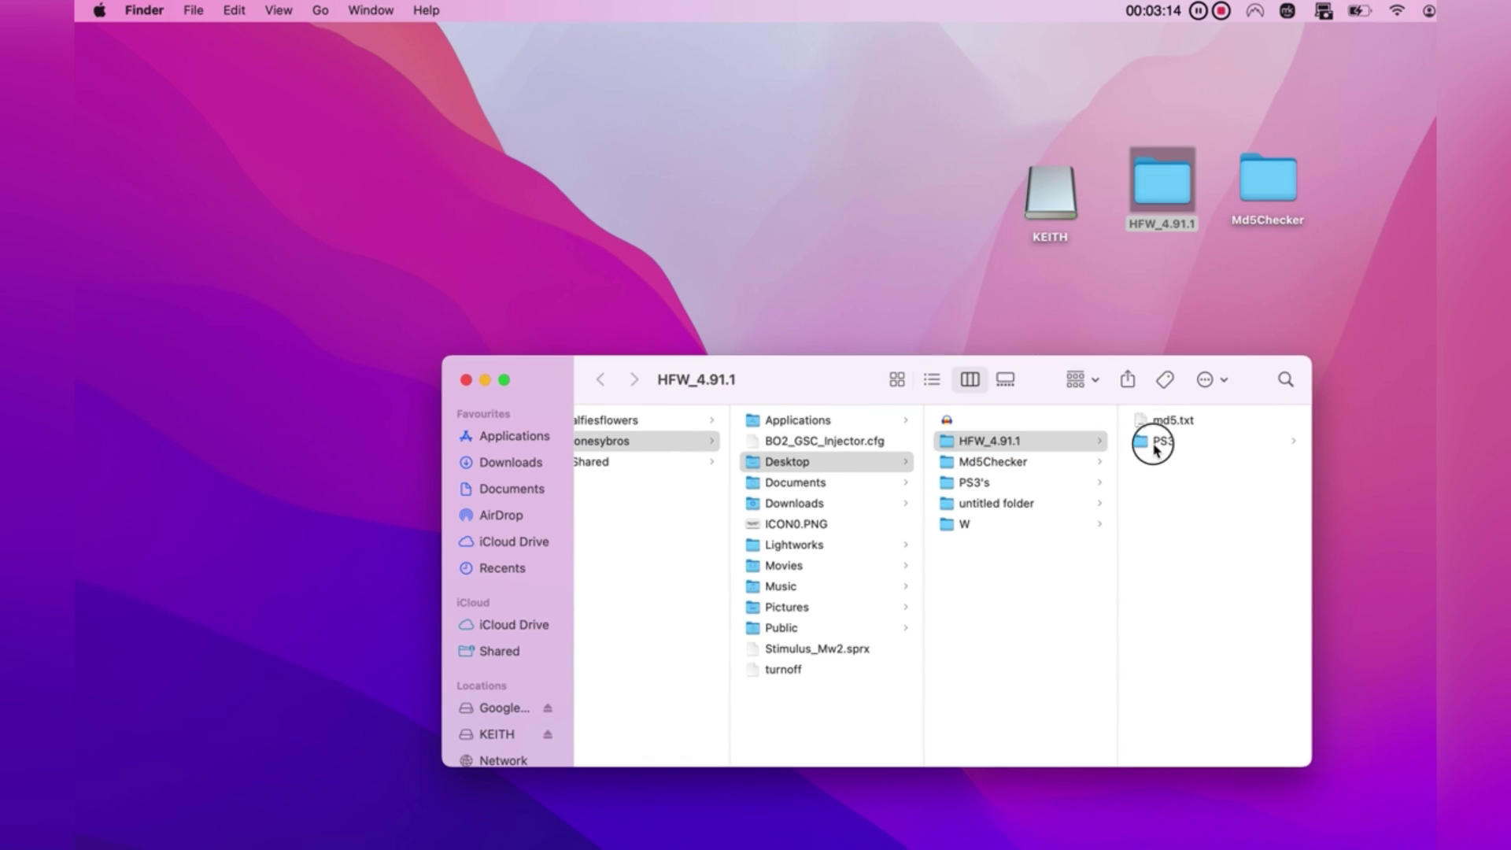
pyautogui.click(1155, 446)
pyautogui.doubleClick(1061, 196)
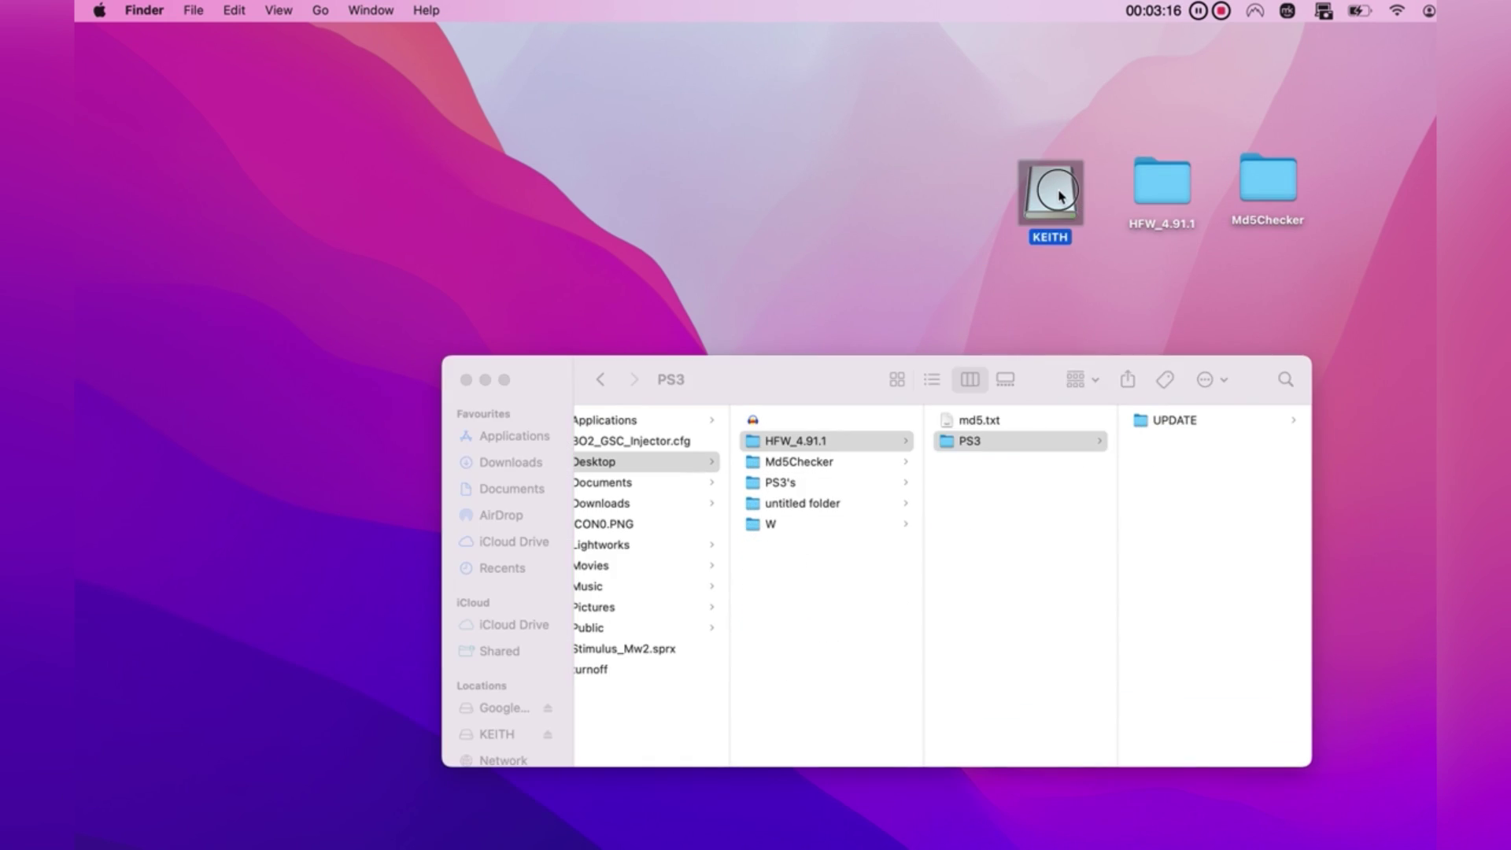
pyautogui.moveTo(884, 402); pyautogui.dragTo(1143, 587)
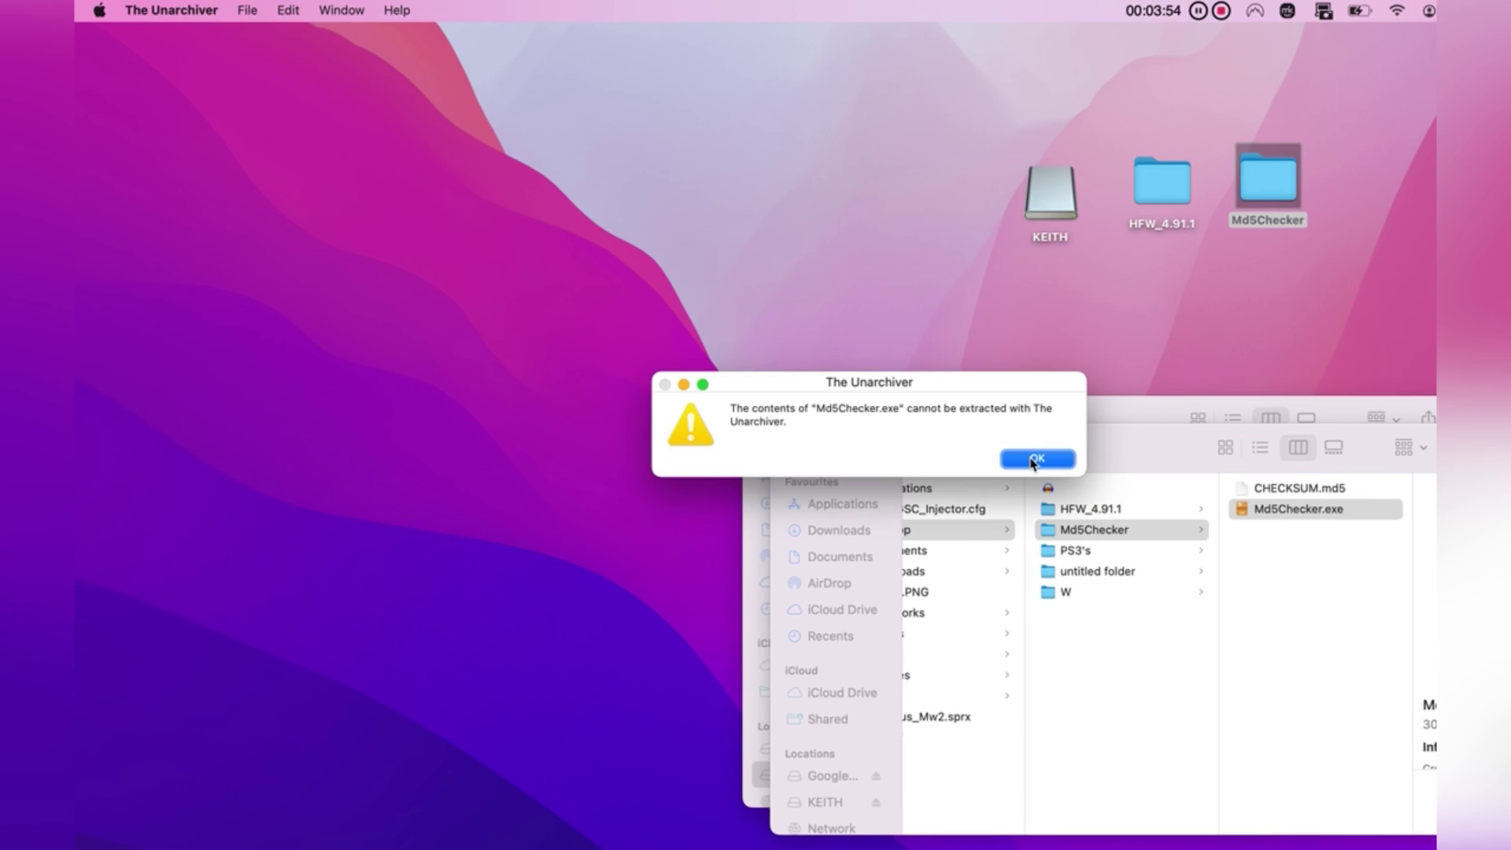
# Dismiss the extraction error for Md5Checker.exe and check which applications can open the file.
pyautogui.click(1033, 459)
pyautogui.rightClick(1287, 510)
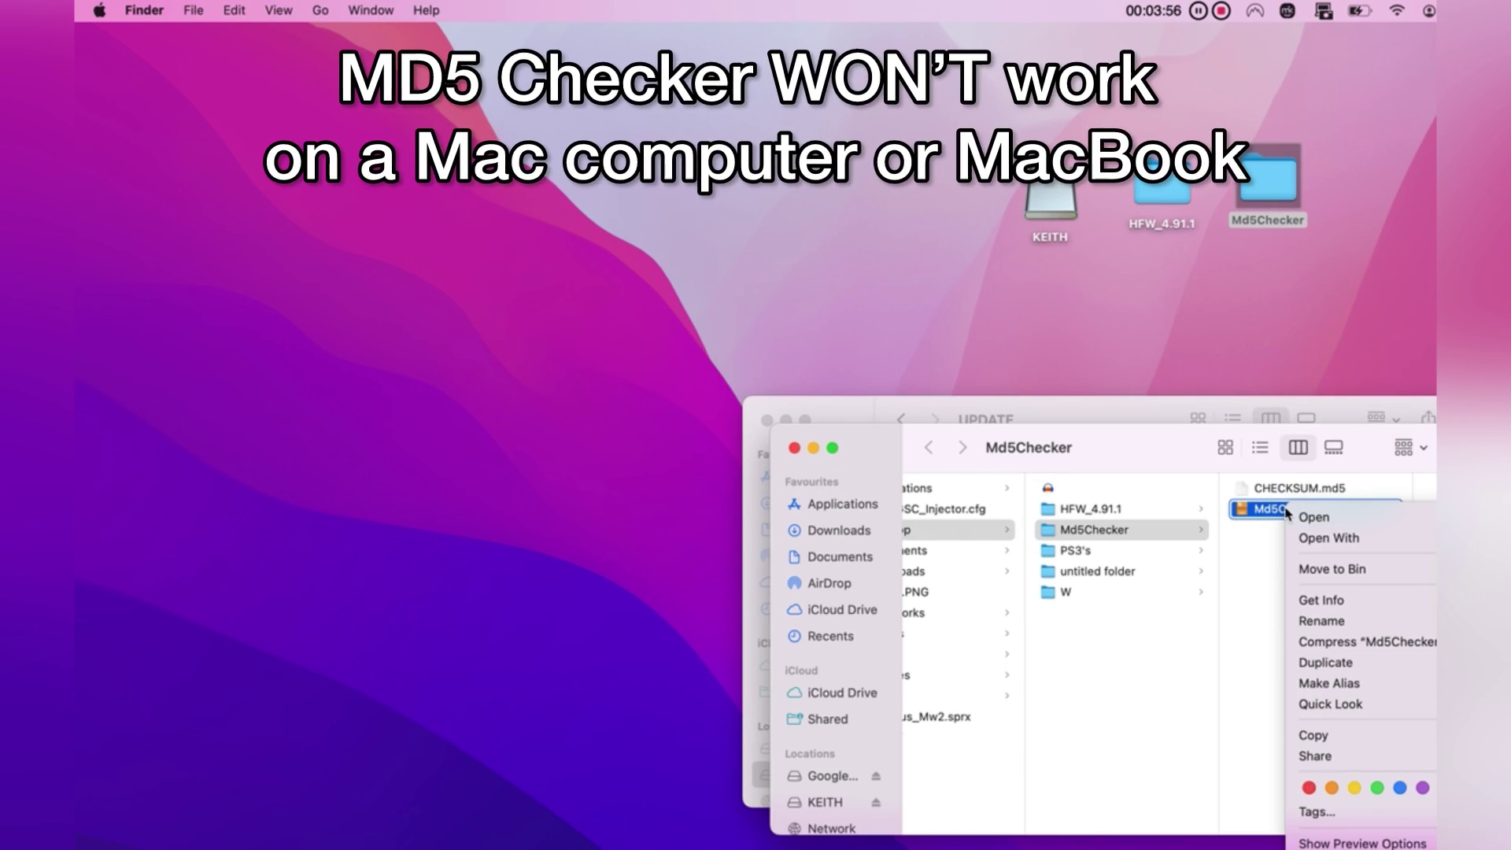
pyautogui.moveTo(1349, 544)
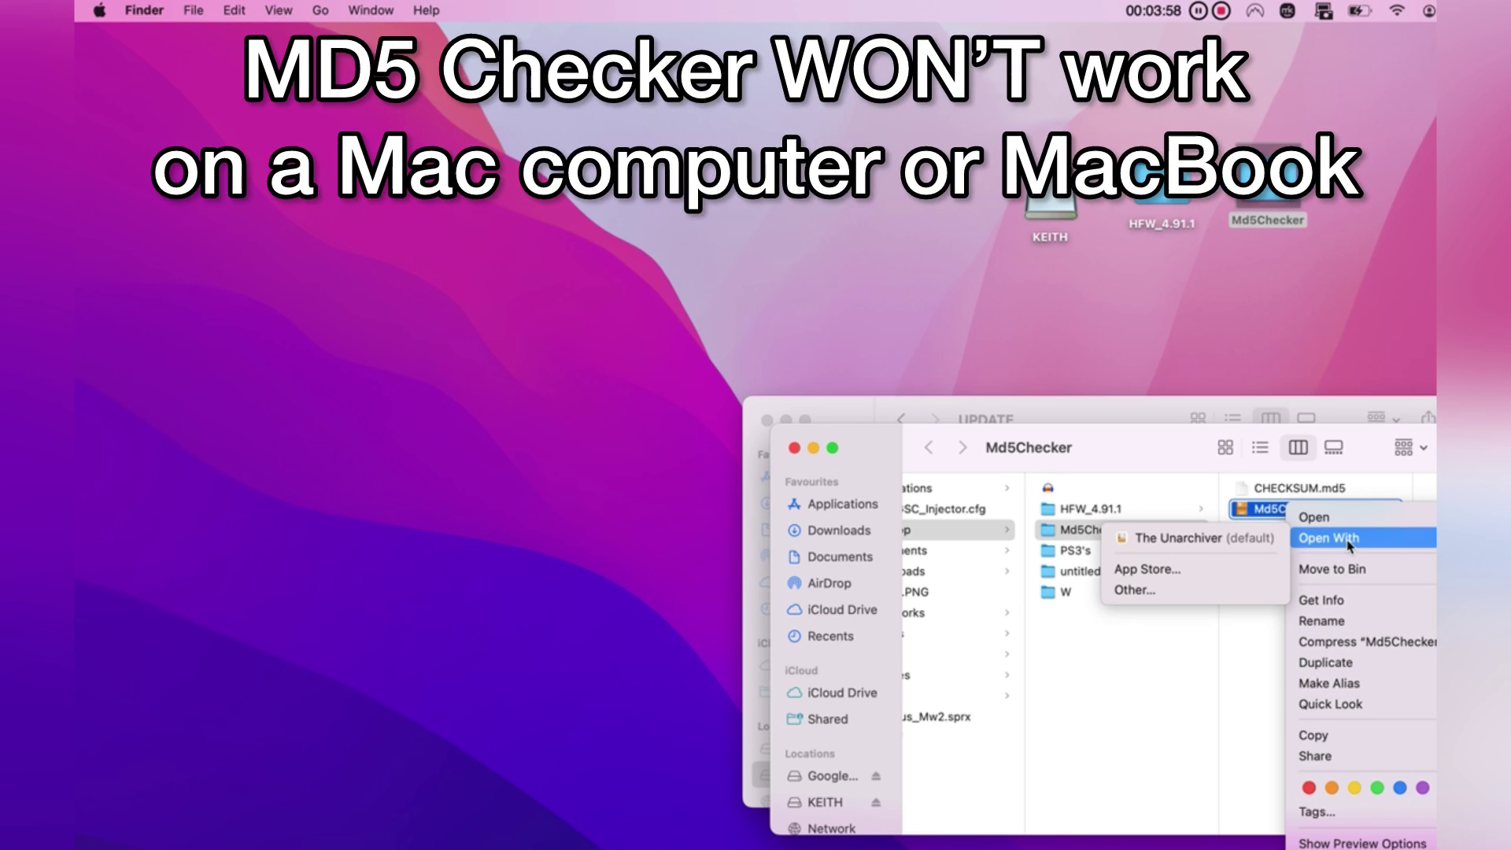
pyautogui.click(1259, 515)
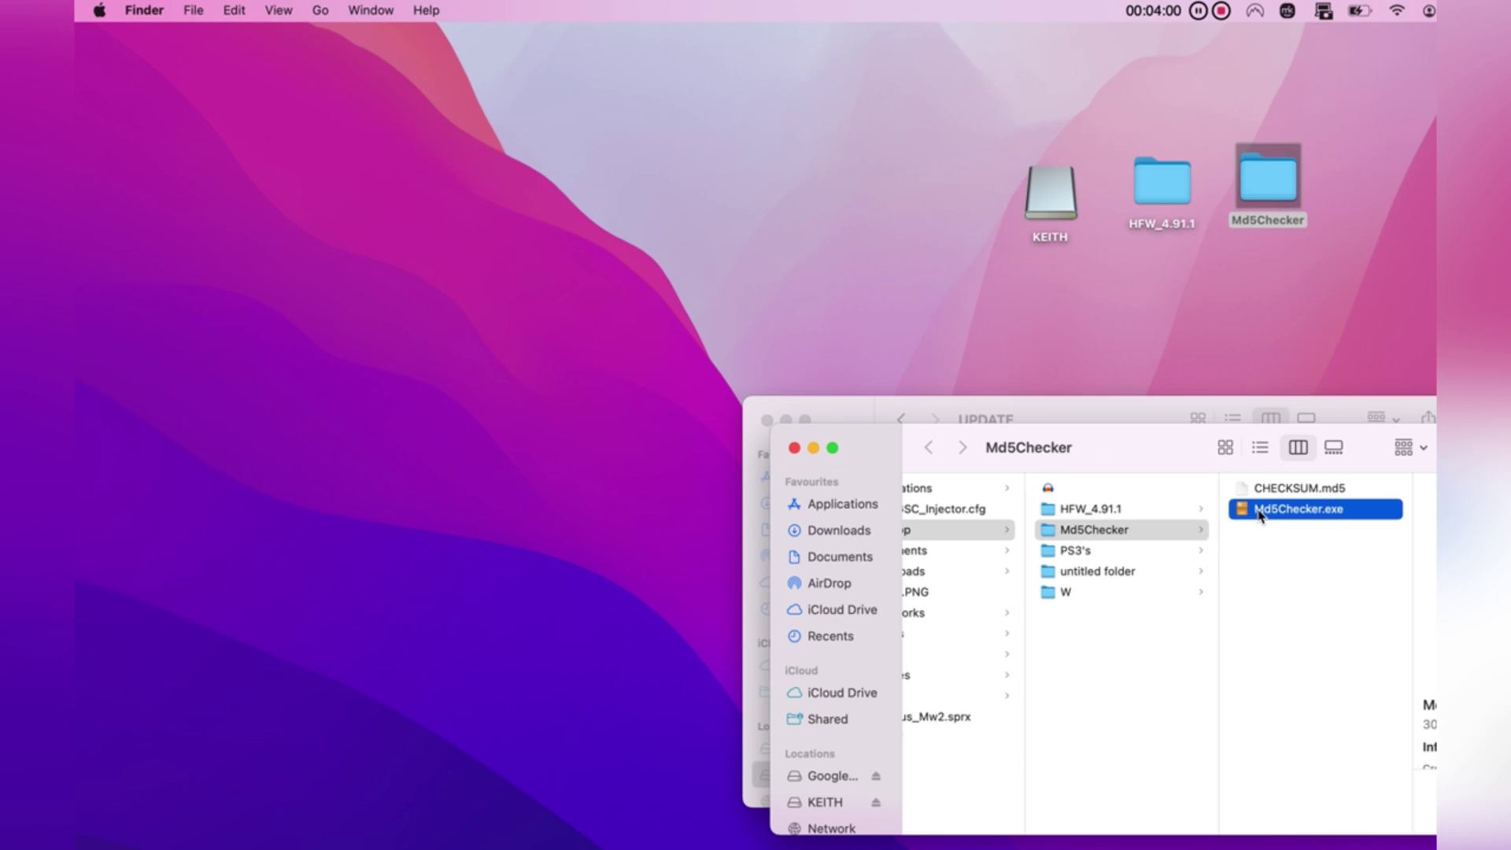
# Arrange the Md5Checker window beside UPDATE, try moving PS3UPDAT.PUP onto Md5Checker.exe, and eject the KEITH USB drive.
pyautogui.moveTo(847, 451); pyautogui.dragTo(601, 540)
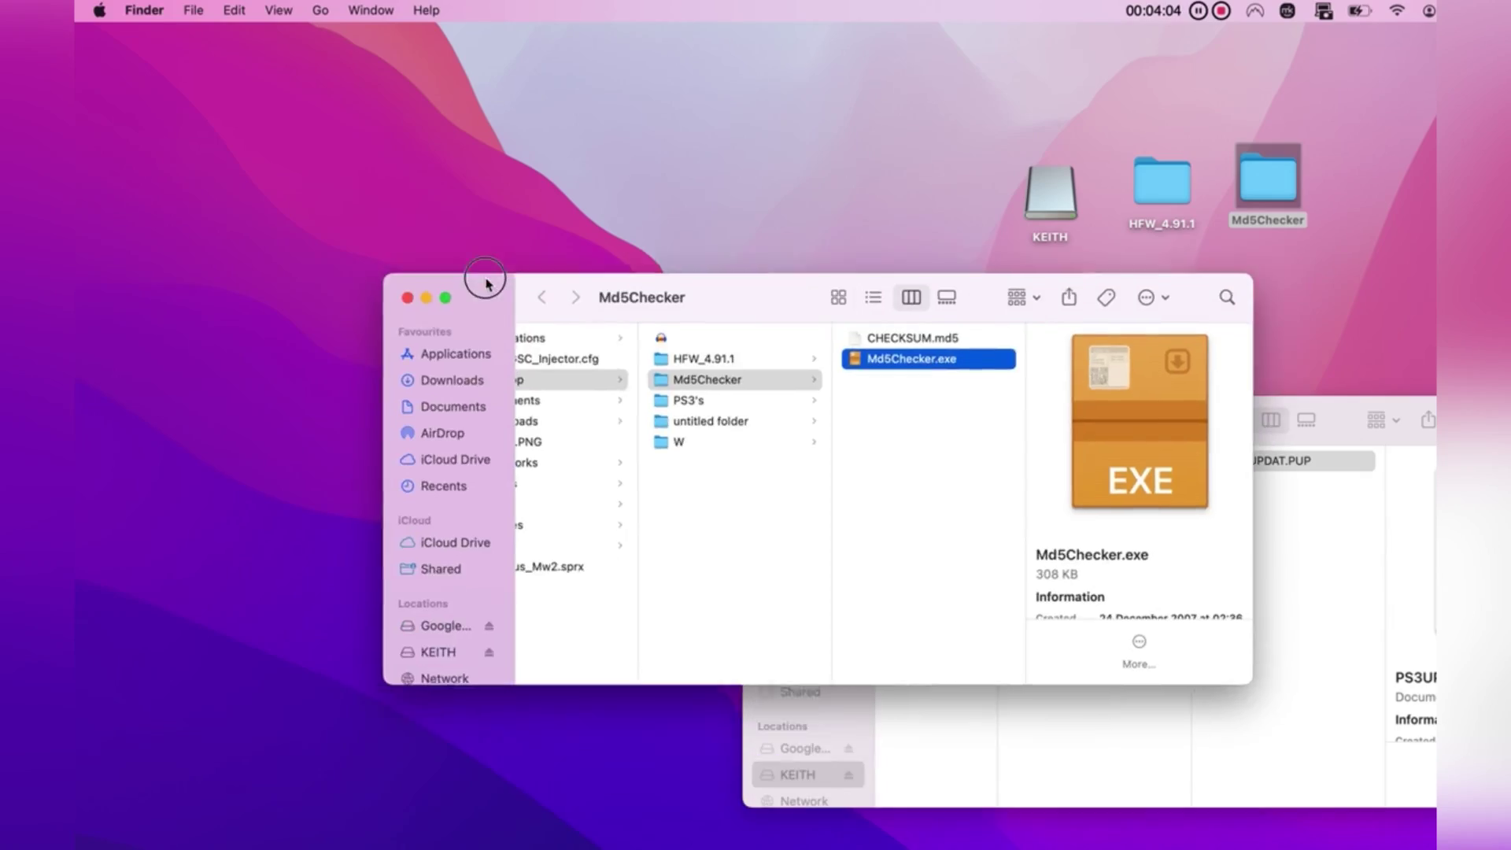
pyautogui.moveTo(486, 283); pyautogui.dragTo(438, 296)
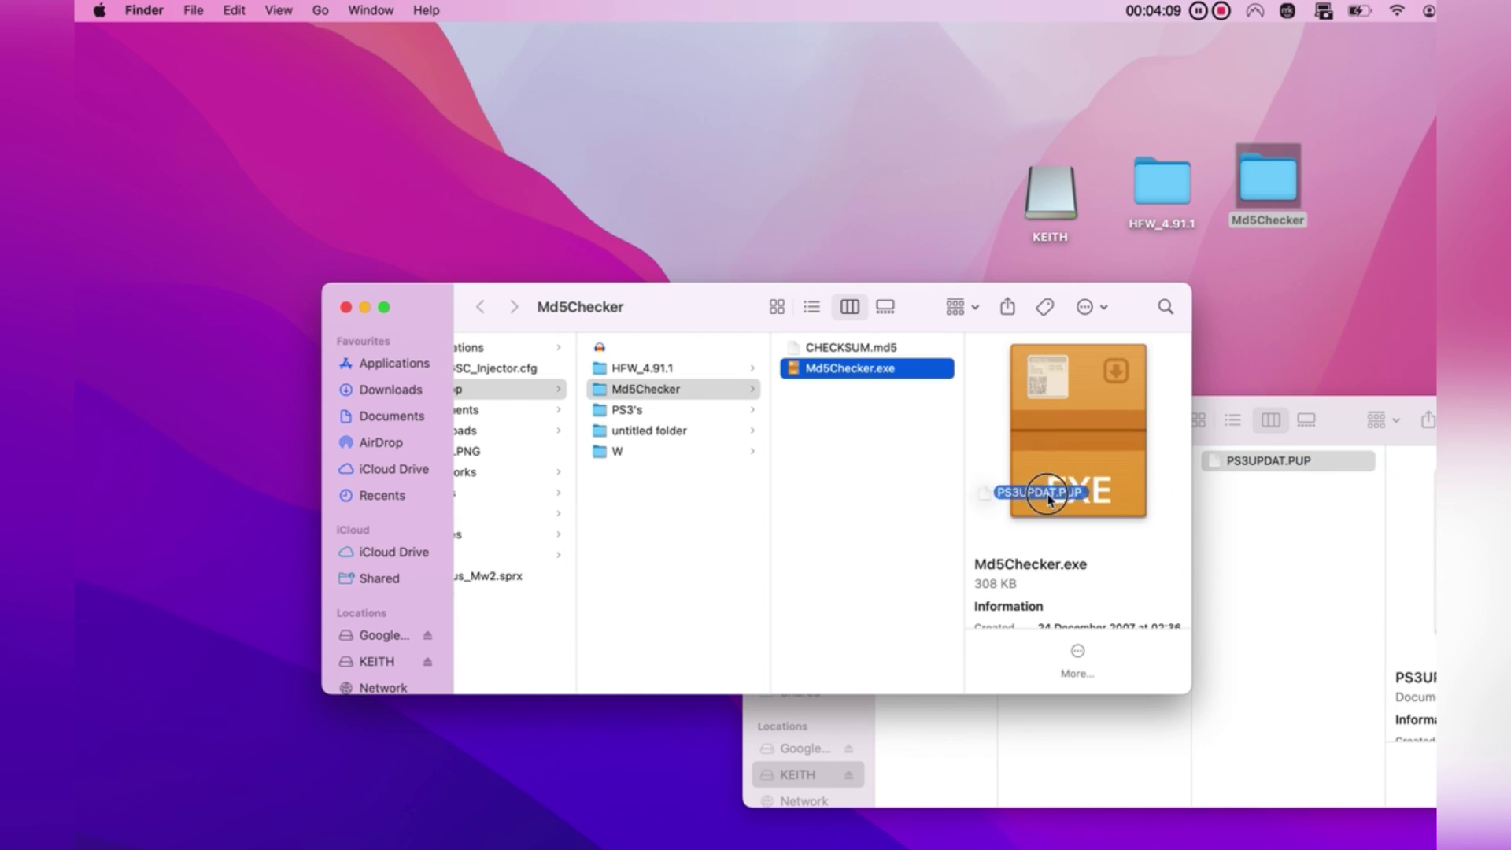
pyautogui.moveTo(1048, 498); pyautogui.dragTo(1434, 472)
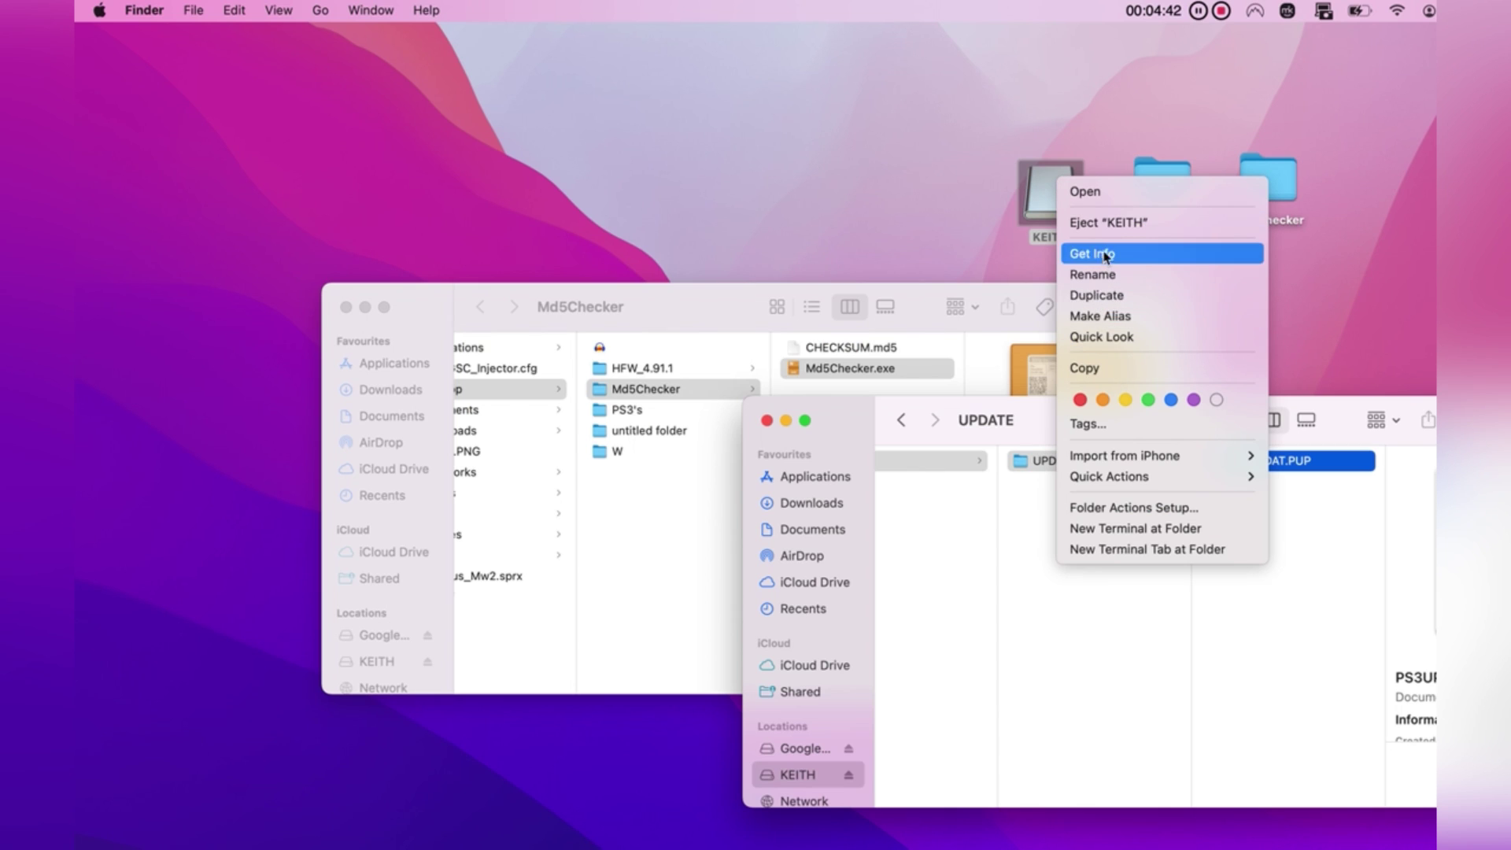
pyautogui.click(1101, 224)
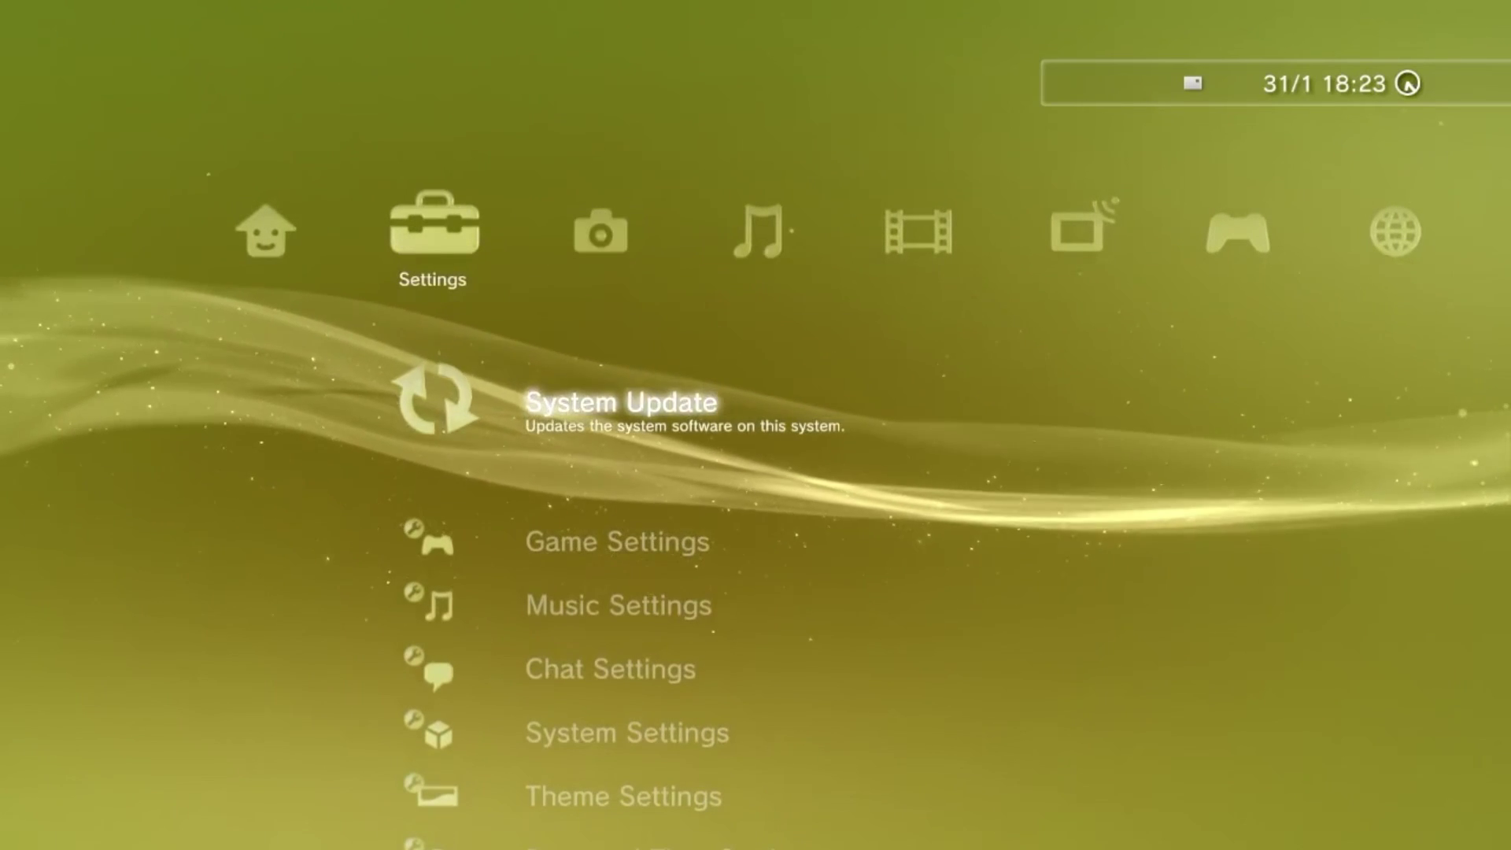
# Switch to the PS3 and start a System Update via Storage Media from the connected USB drive.
pyautogui.press('Return')
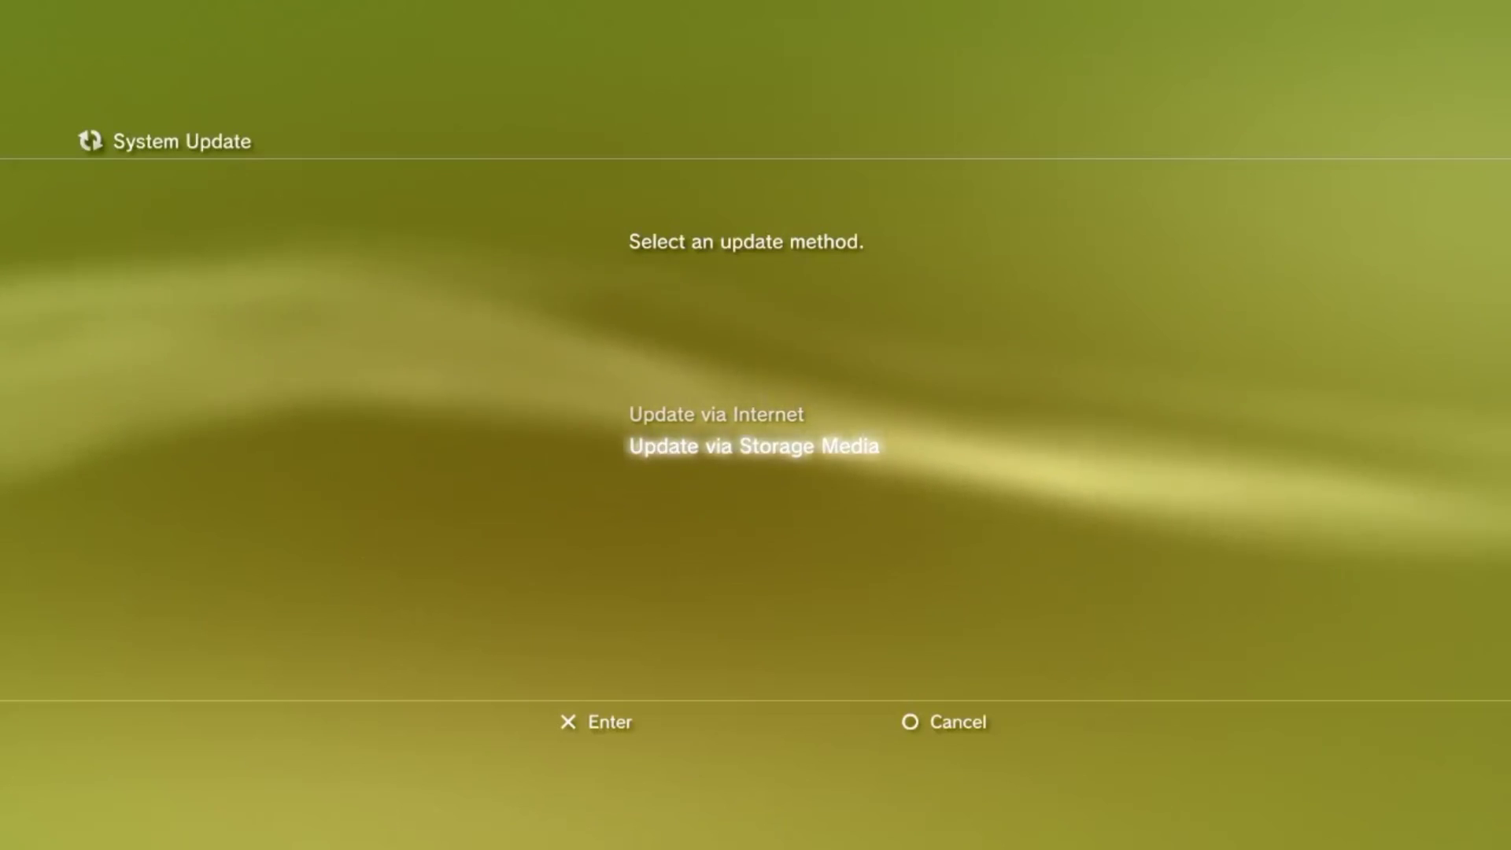
pyautogui.press('Return')
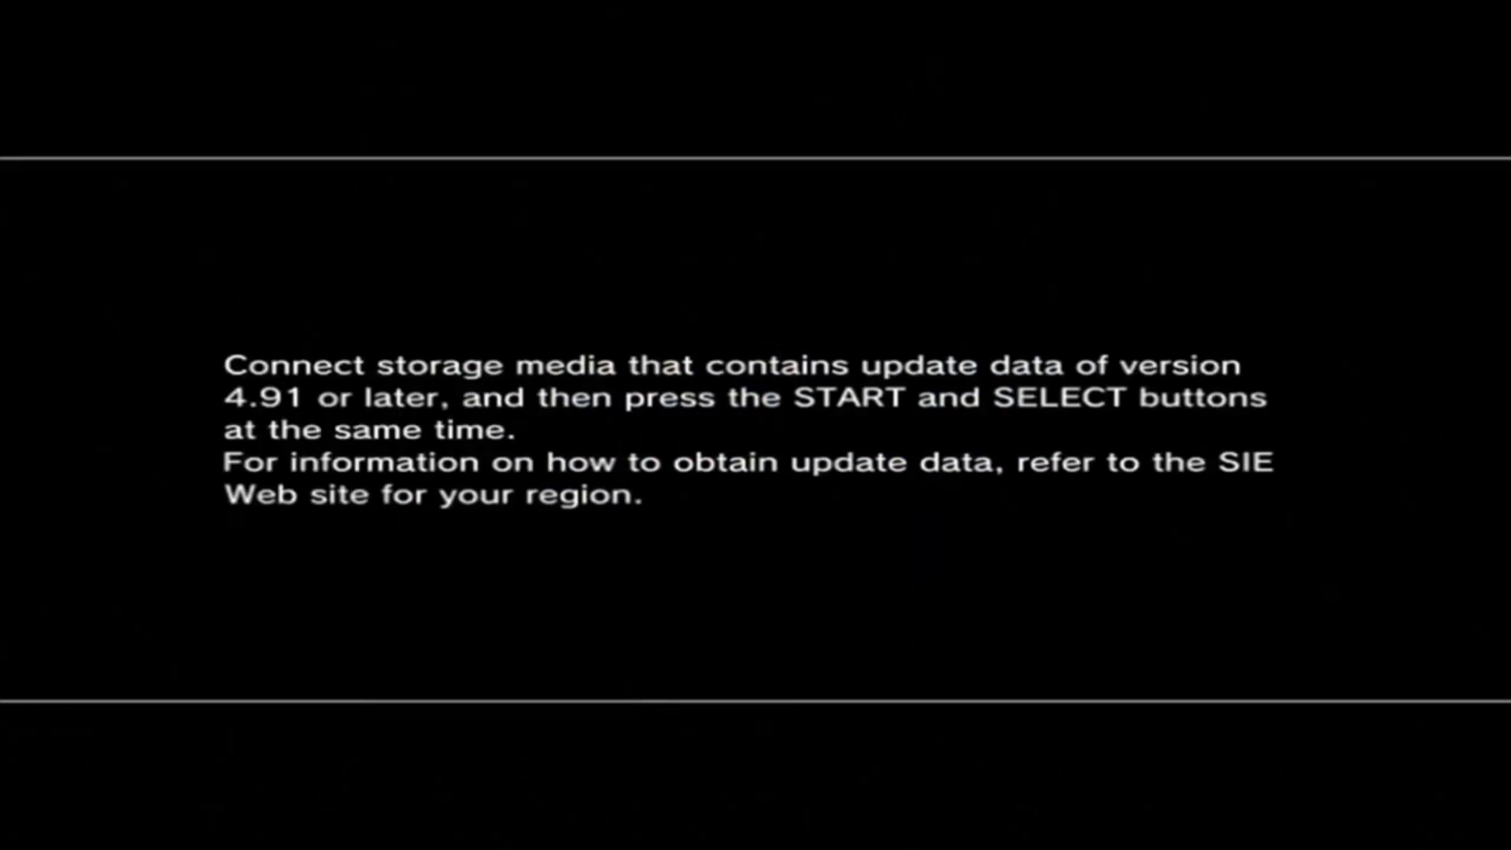
pyautogui.press('Return')
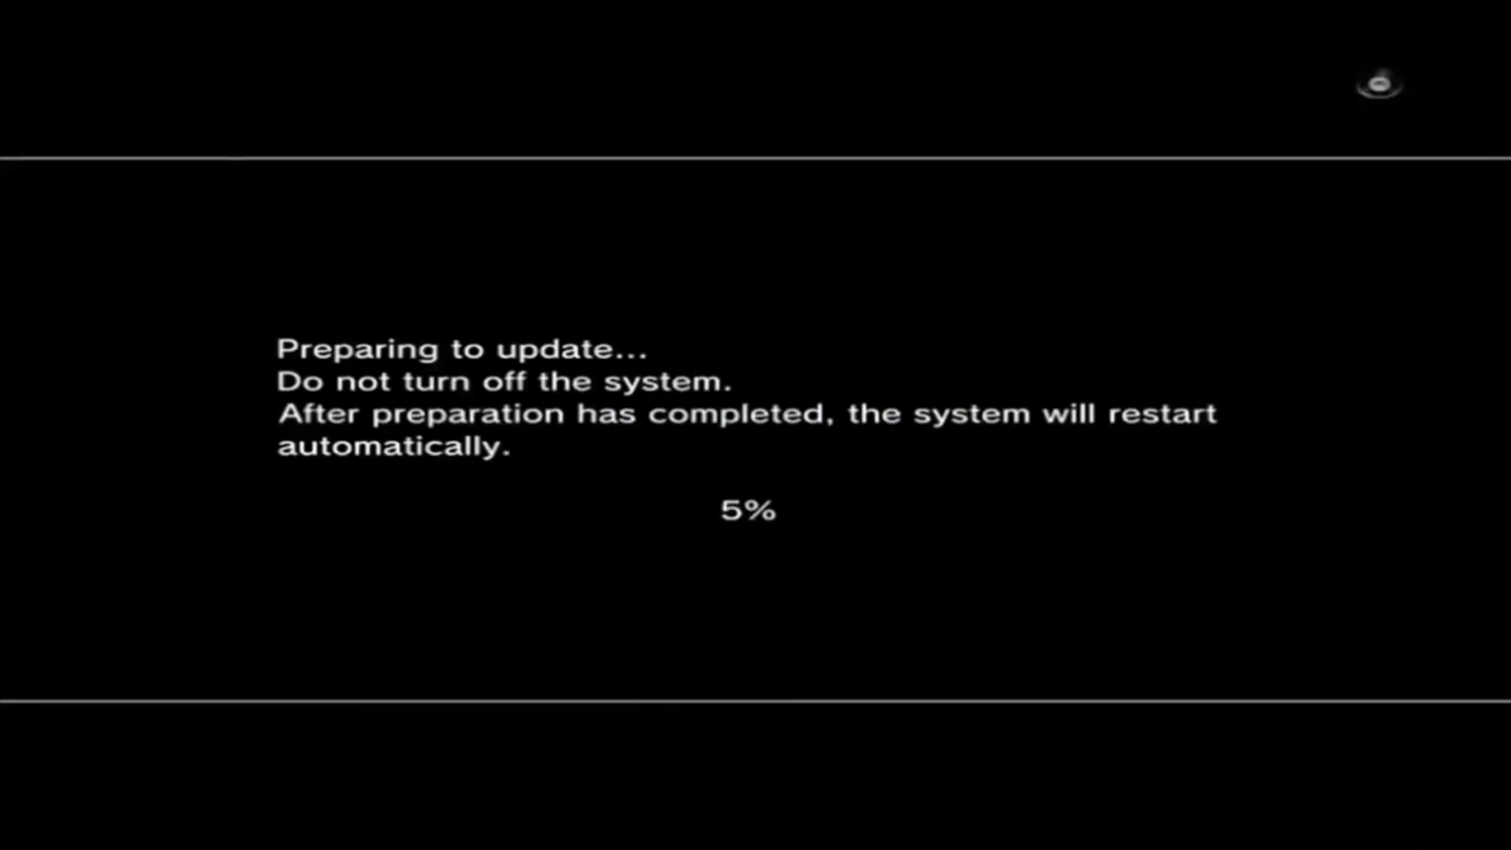
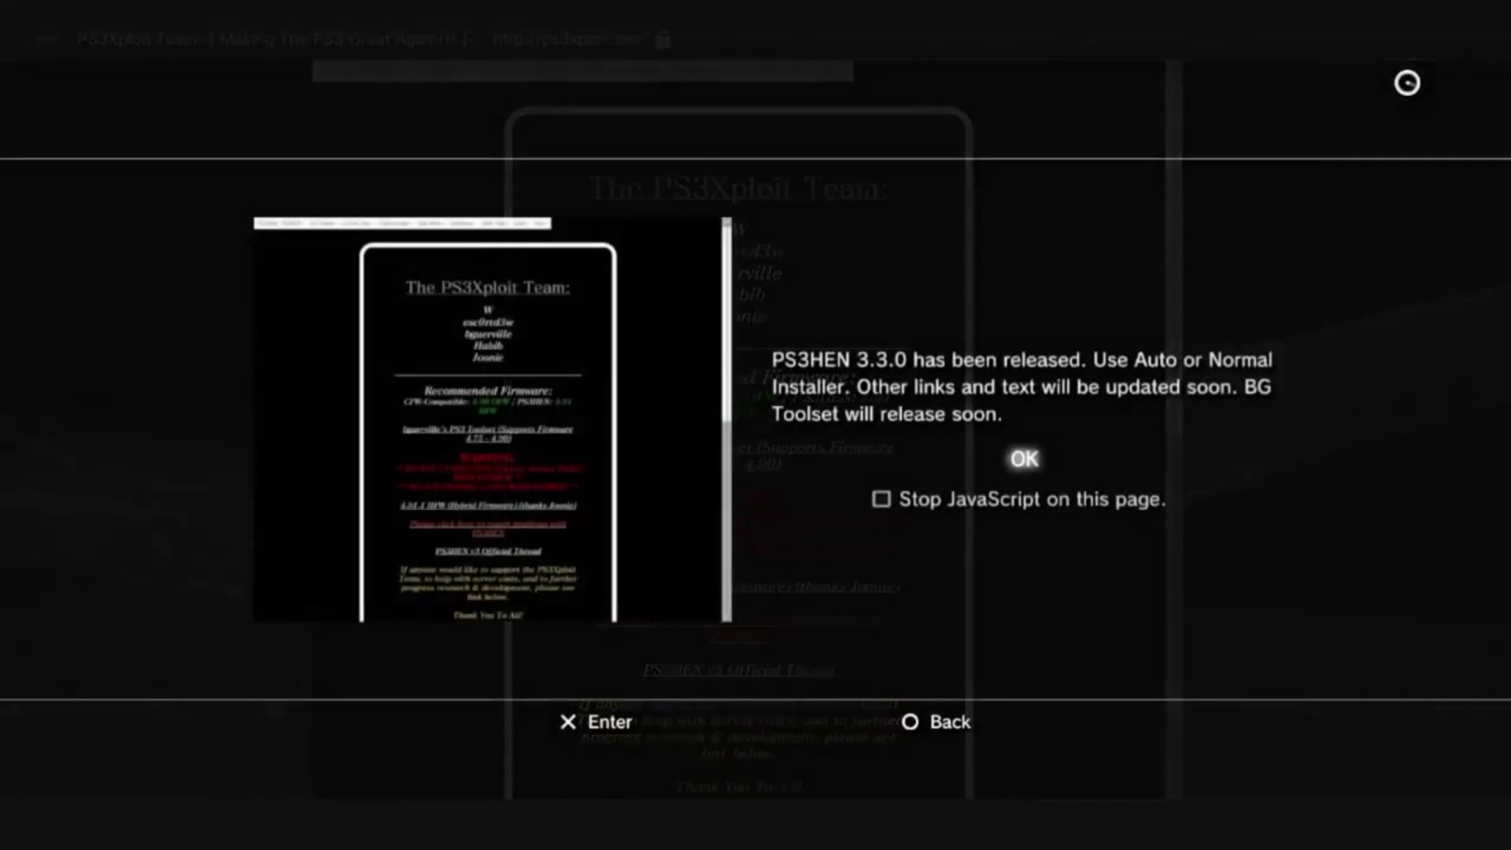
pyautogui.press('Return')
pyautogui.press('Up')
pyautogui.press('Up')
pyautogui.press('Right')
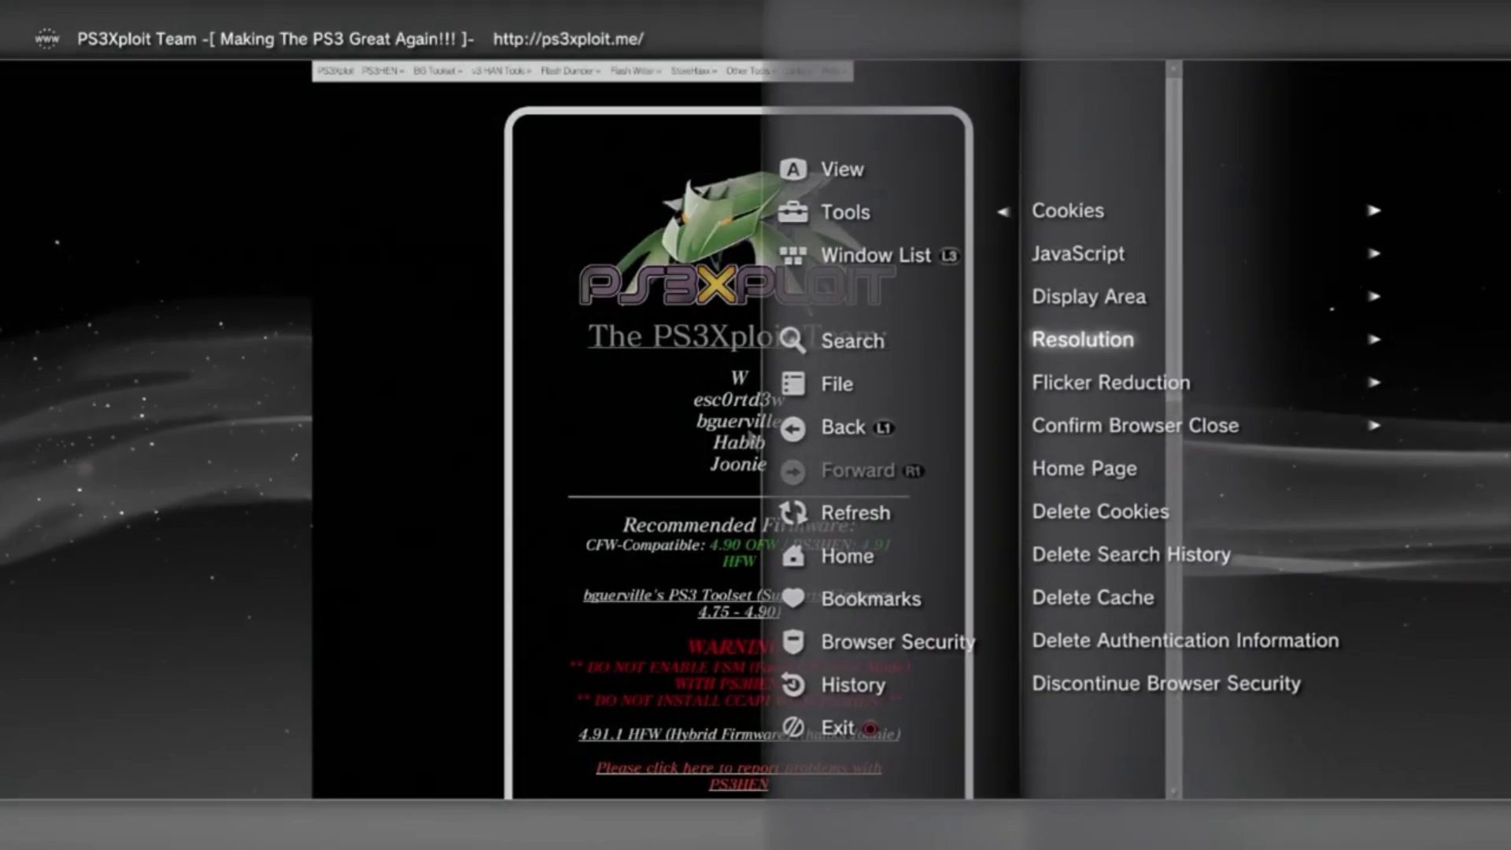
pyautogui.press('Down')
pyautogui.press('Return')
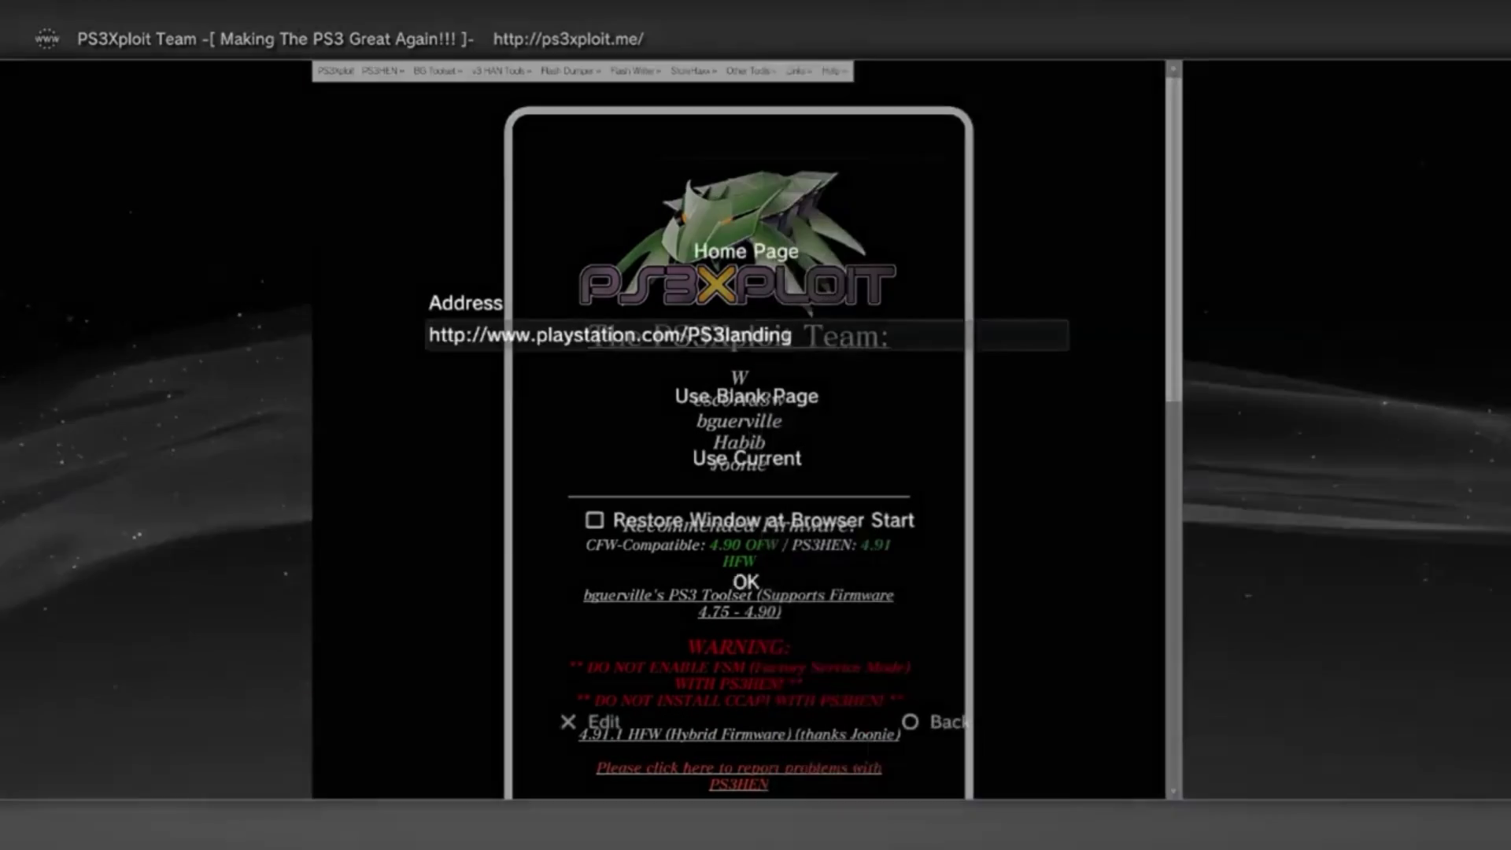
pyautogui.press('Down')
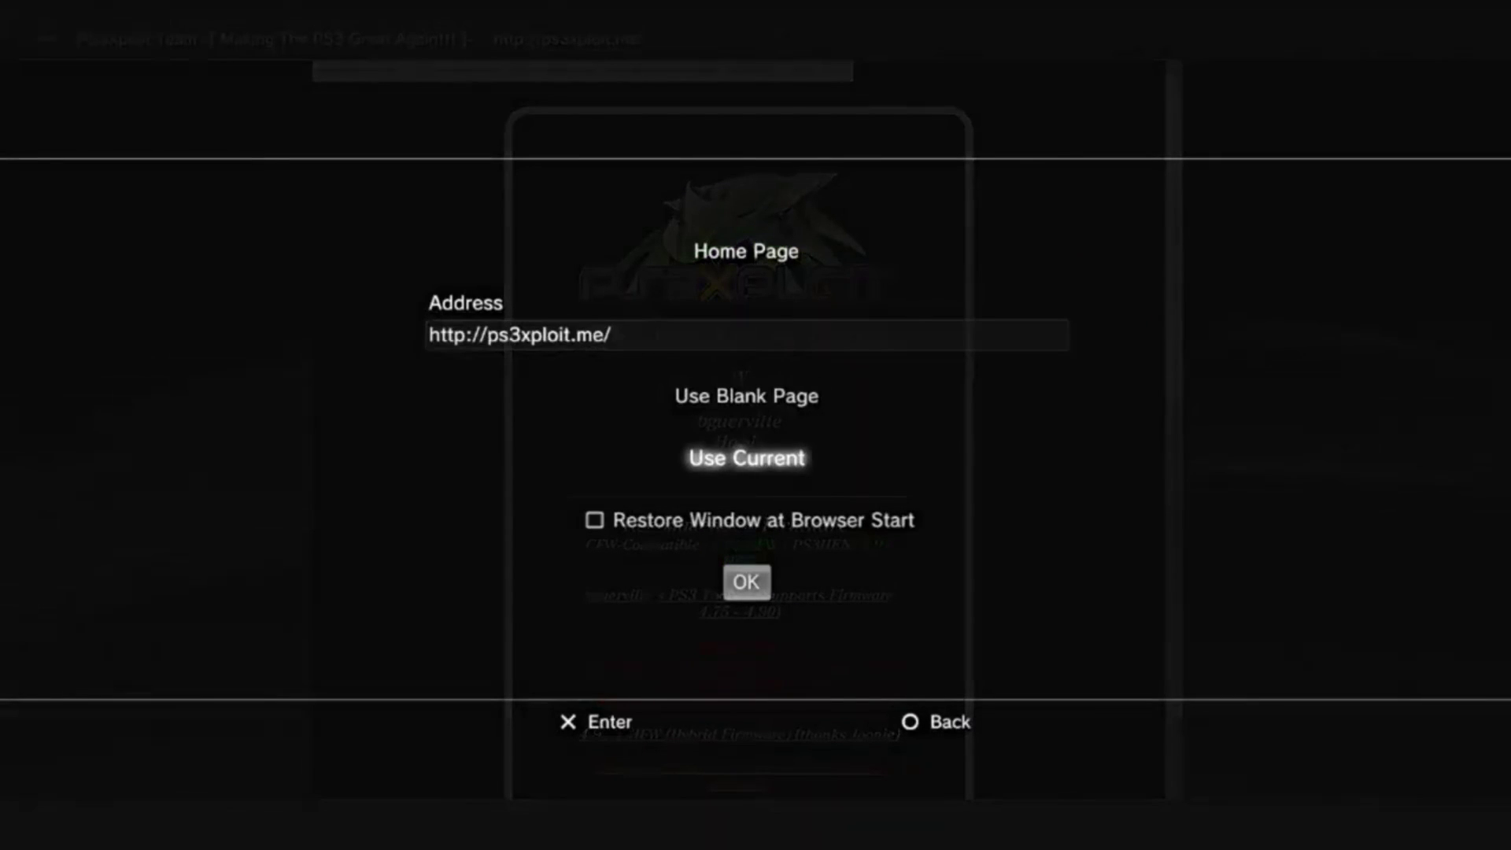
pyautogui.press('Escape')
# Delete all cookies and the search history from the PS3 browser.
pyautogui.press('Down')
pyautogui.press('Return')
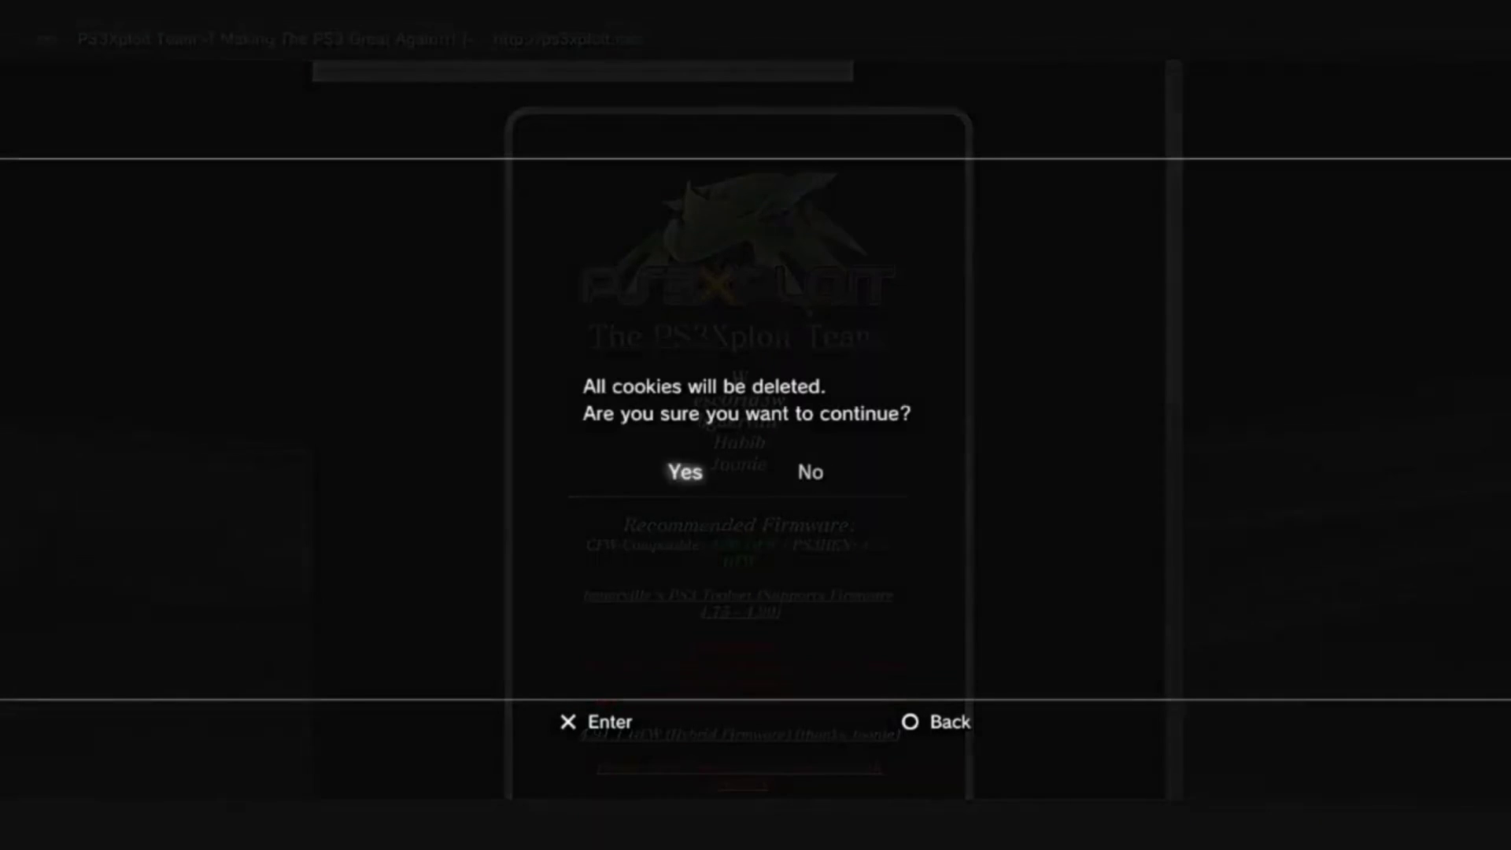
pyautogui.press('Return')
pyautogui.press('Right')
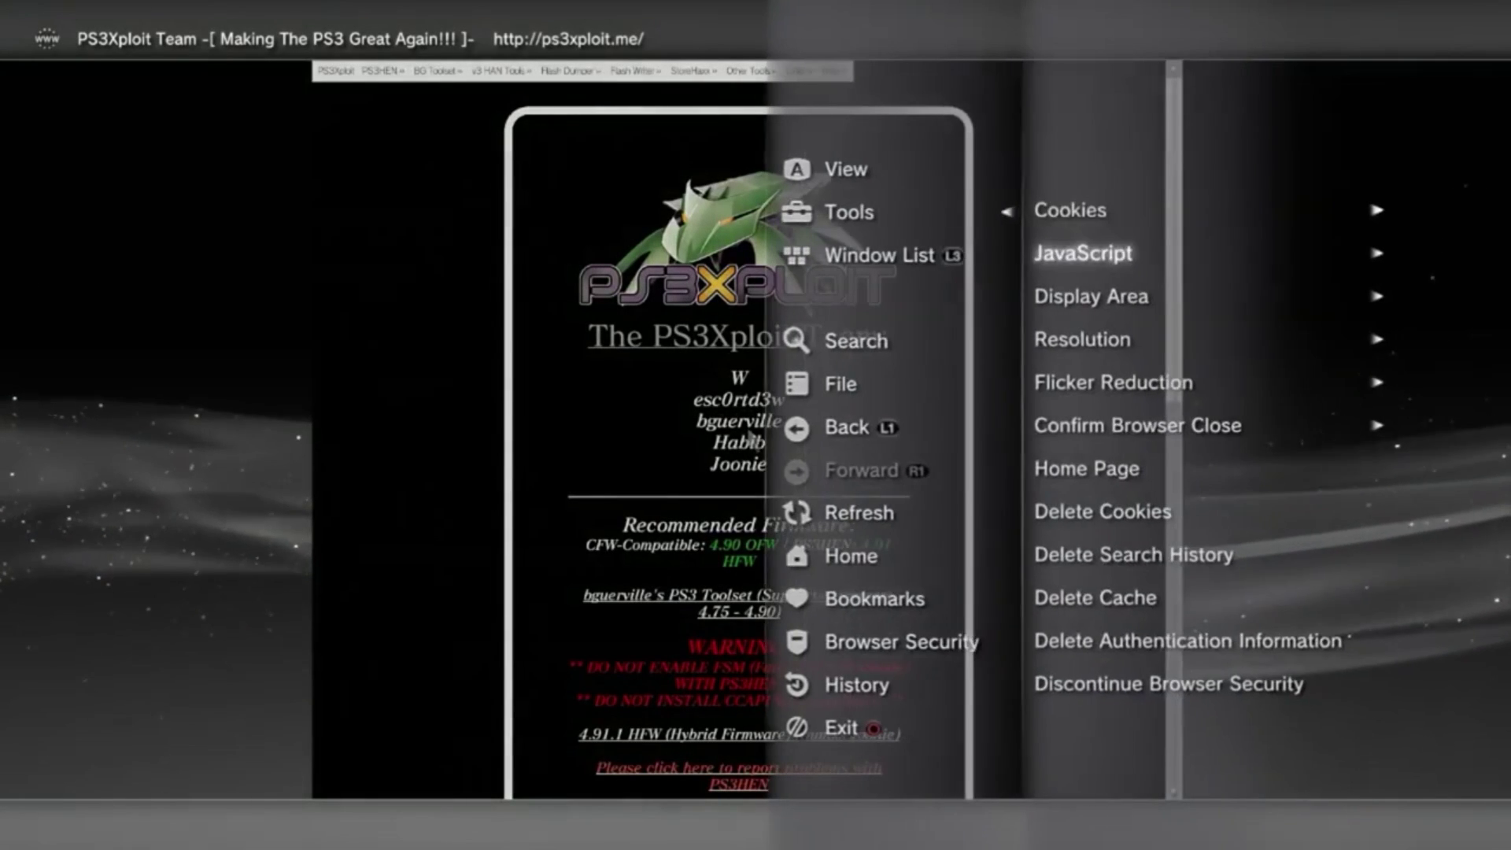
pyautogui.press('Return')
pyautogui.press('Return')
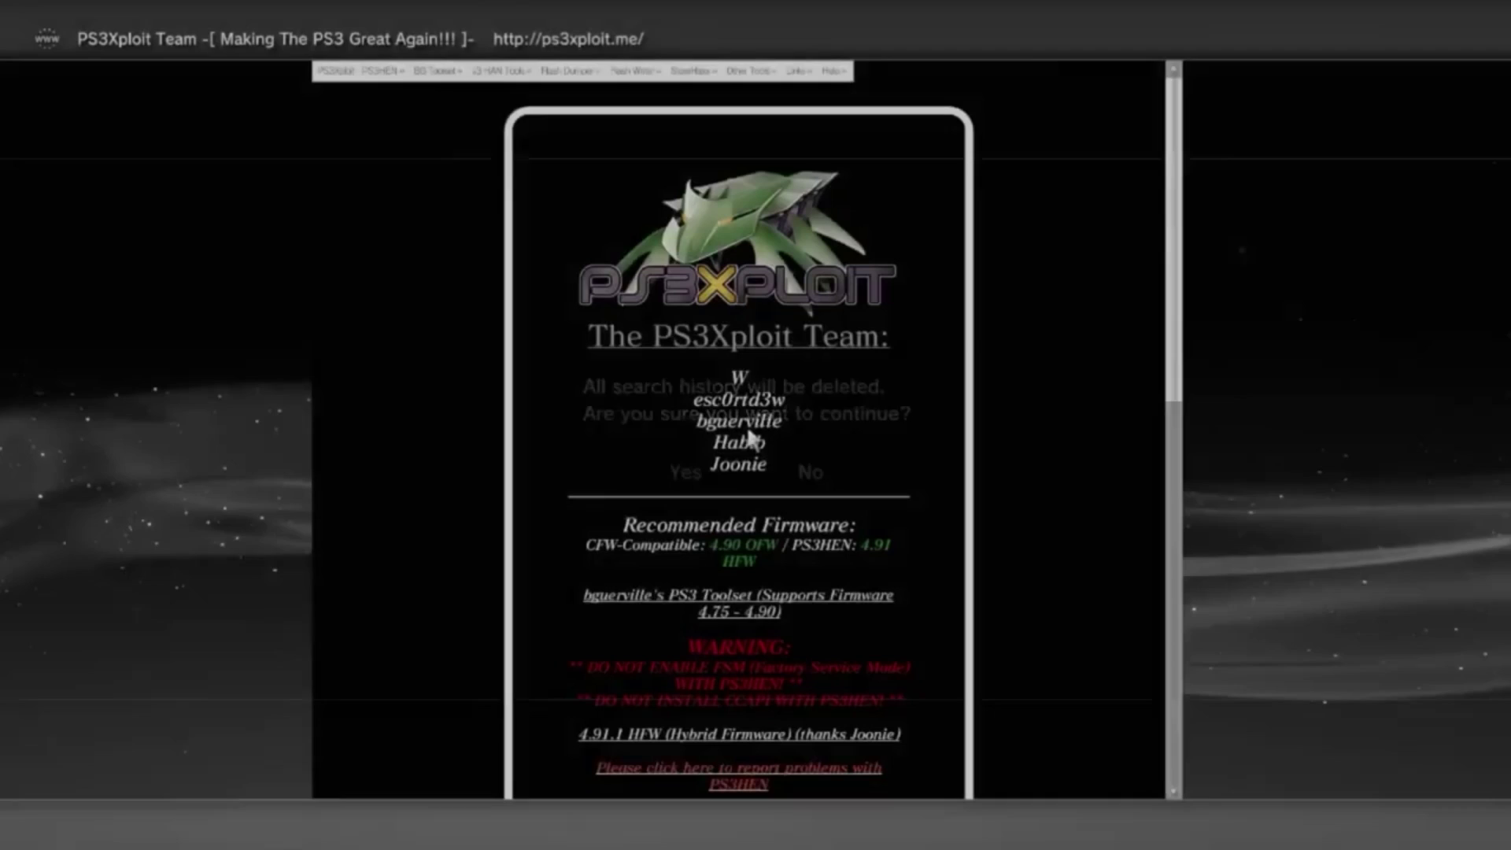
# Delete the PS3 browser's cache and confirm the deletion.
pyautogui.press('Up')
pyautogui.press('Right')
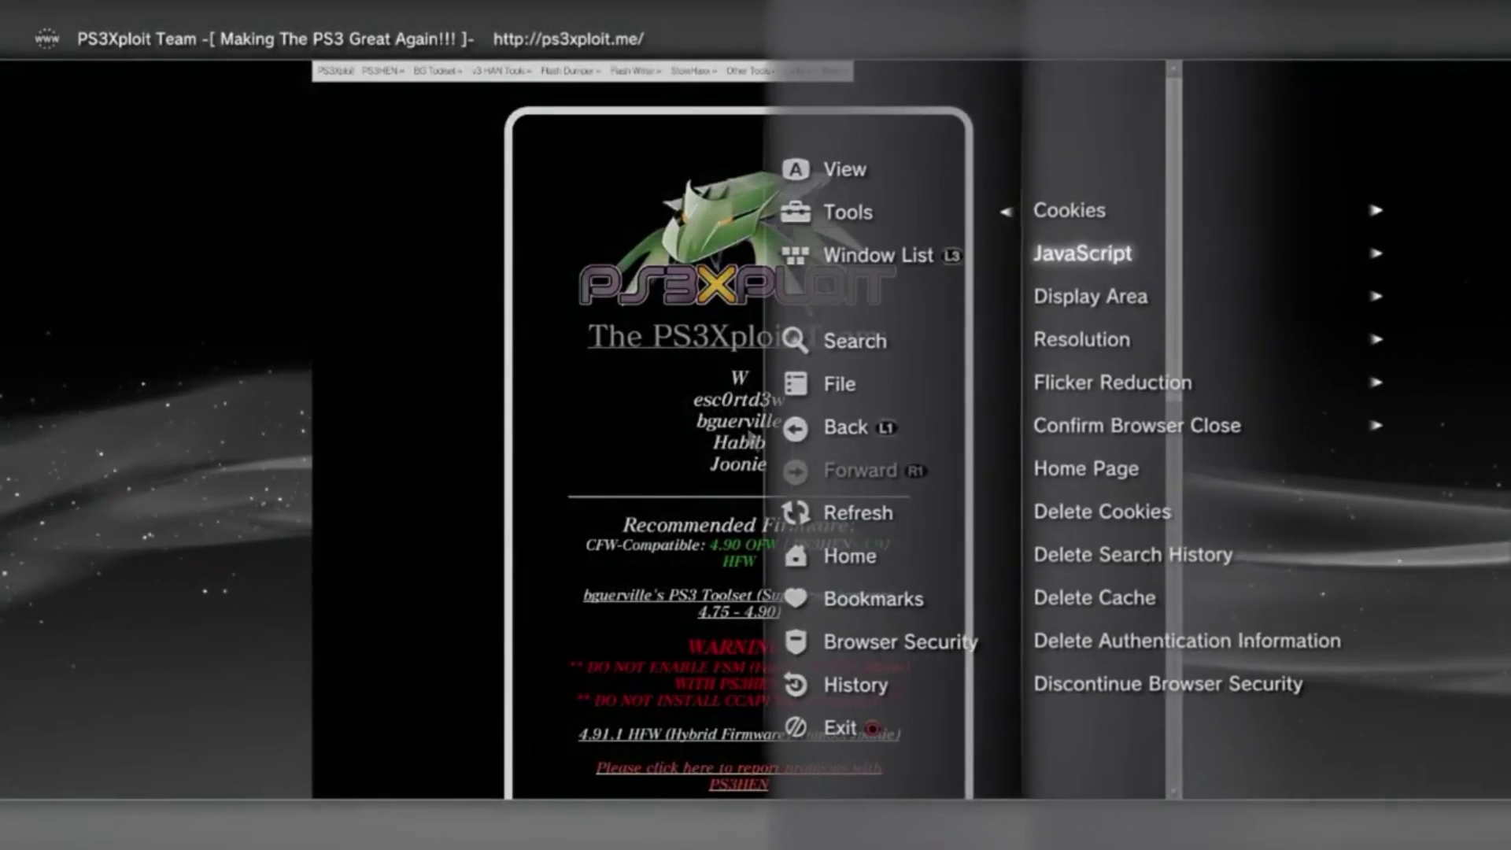
pyautogui.press('Down')
pyautogui.press('Down')
pyautogui.press('Down')
pyautogui.press('Down')
pyautogui.press('Down')
pyautogui.press('Down')
pyautogui.press('Down')
pyautogui.press('Return')
pyautogui.press('Return')
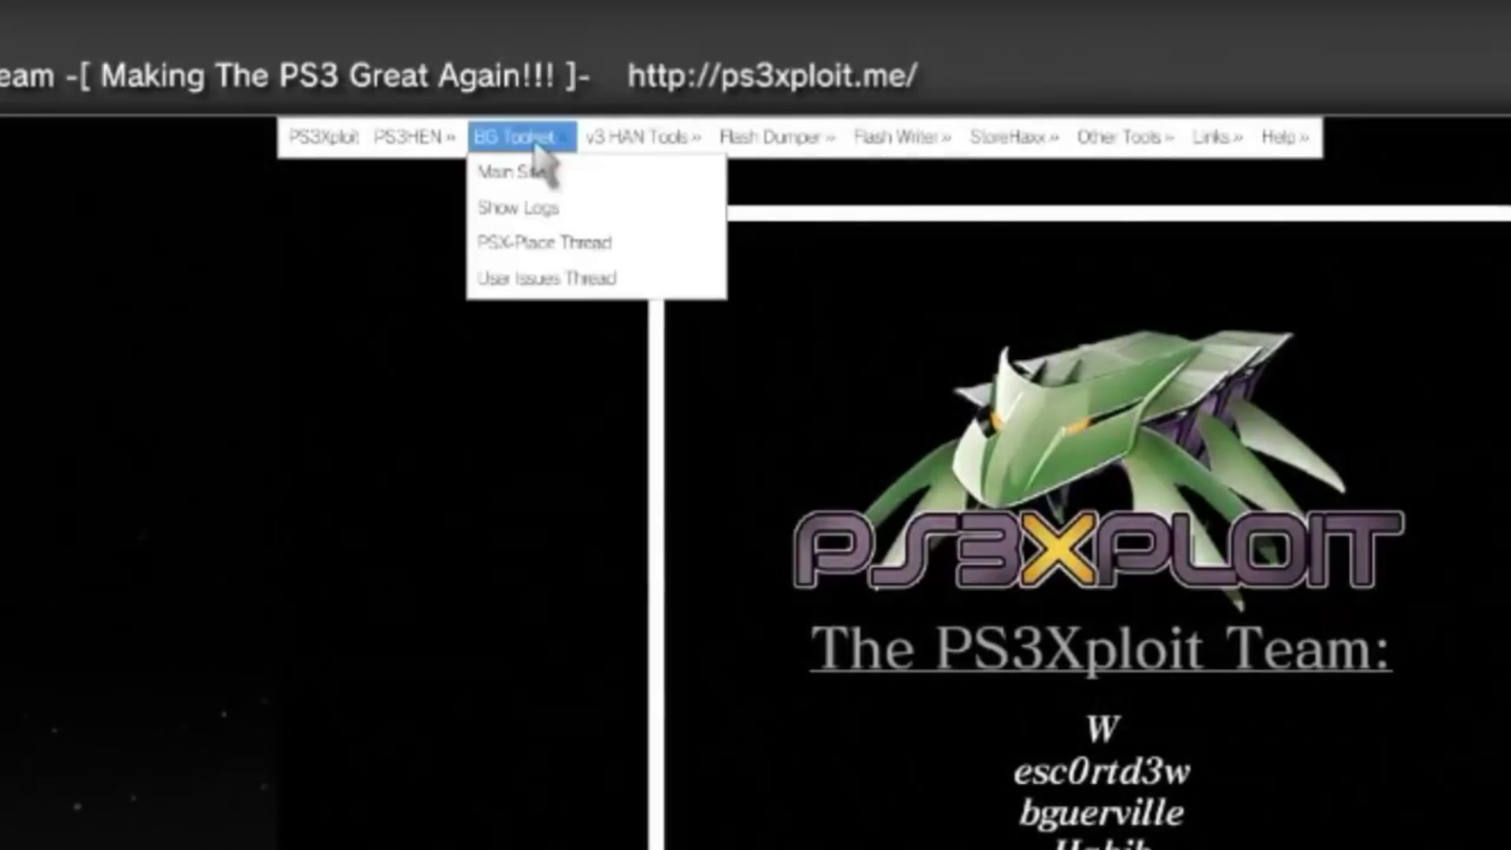
# Open the HEN Auto Installer on ps3xploit.me and run Auto Install HEN, refreshing the page to retry the exploit initialization.
pyautogui.moveTo(408, 145)
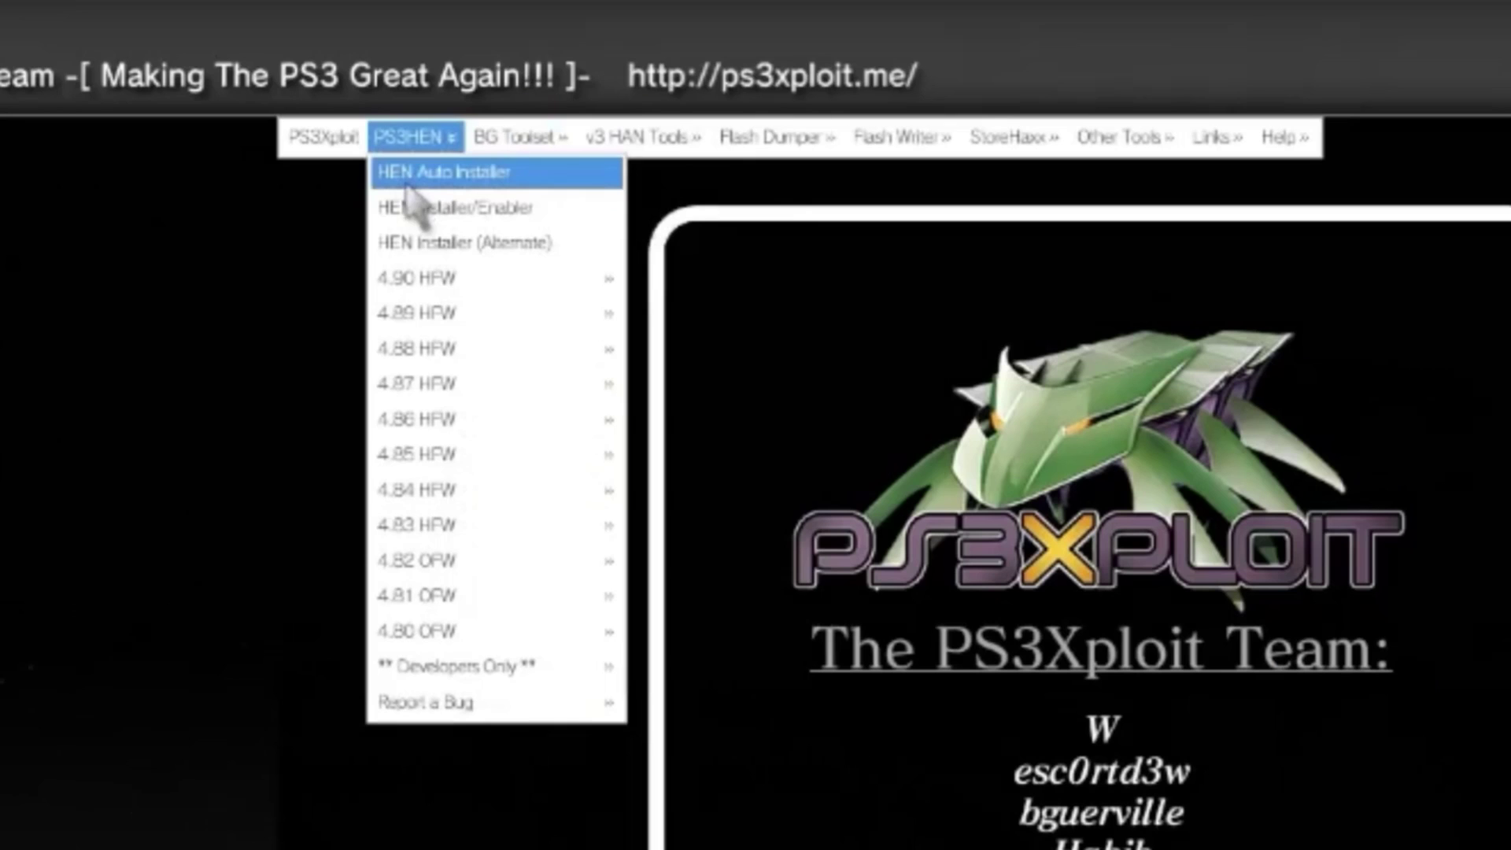
pyautogui.click(442, 175)
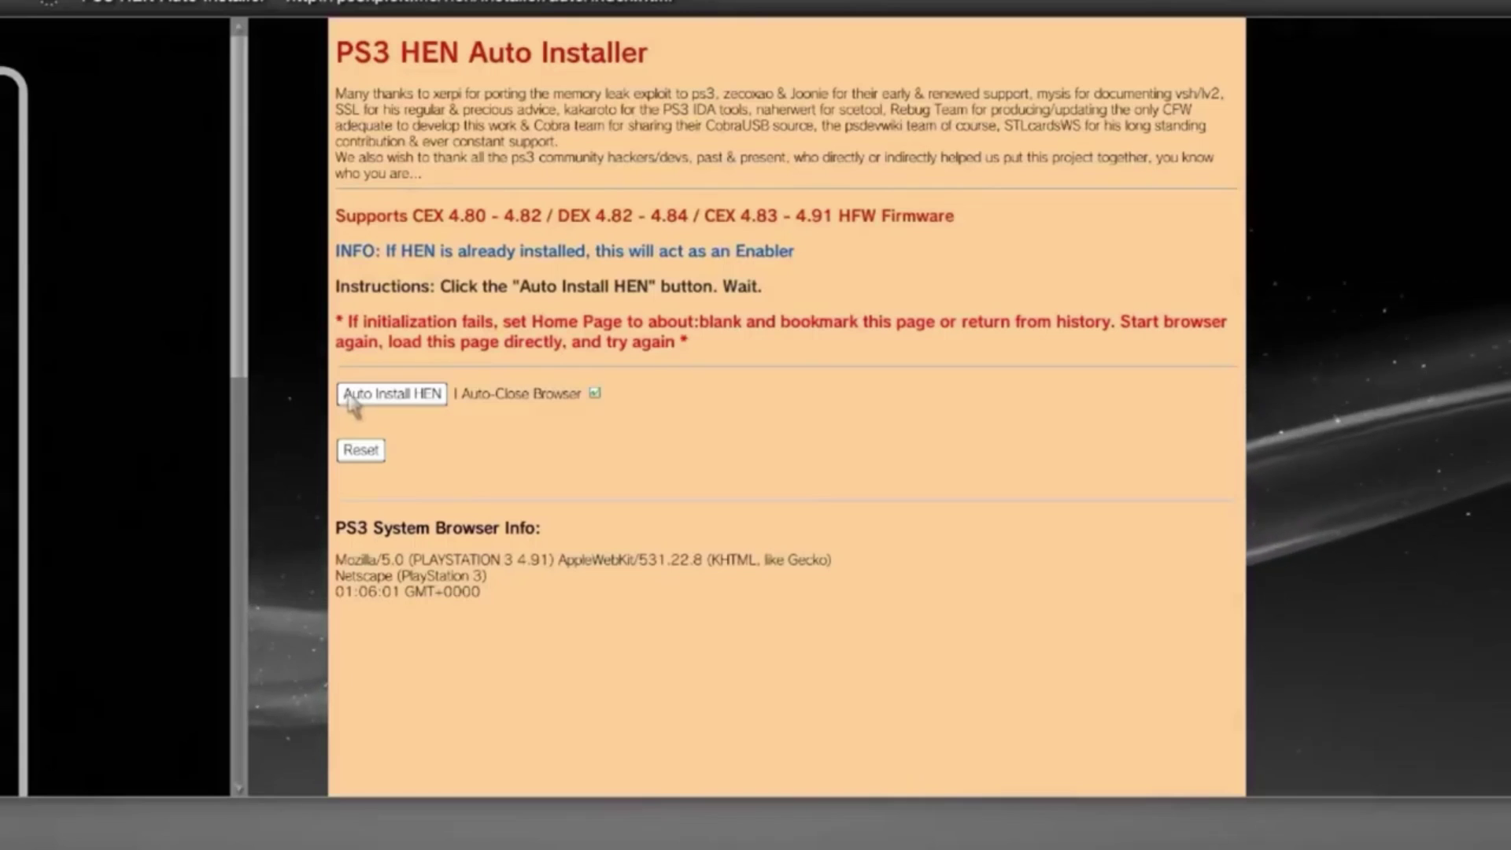
pyautogui.click(391, 395)
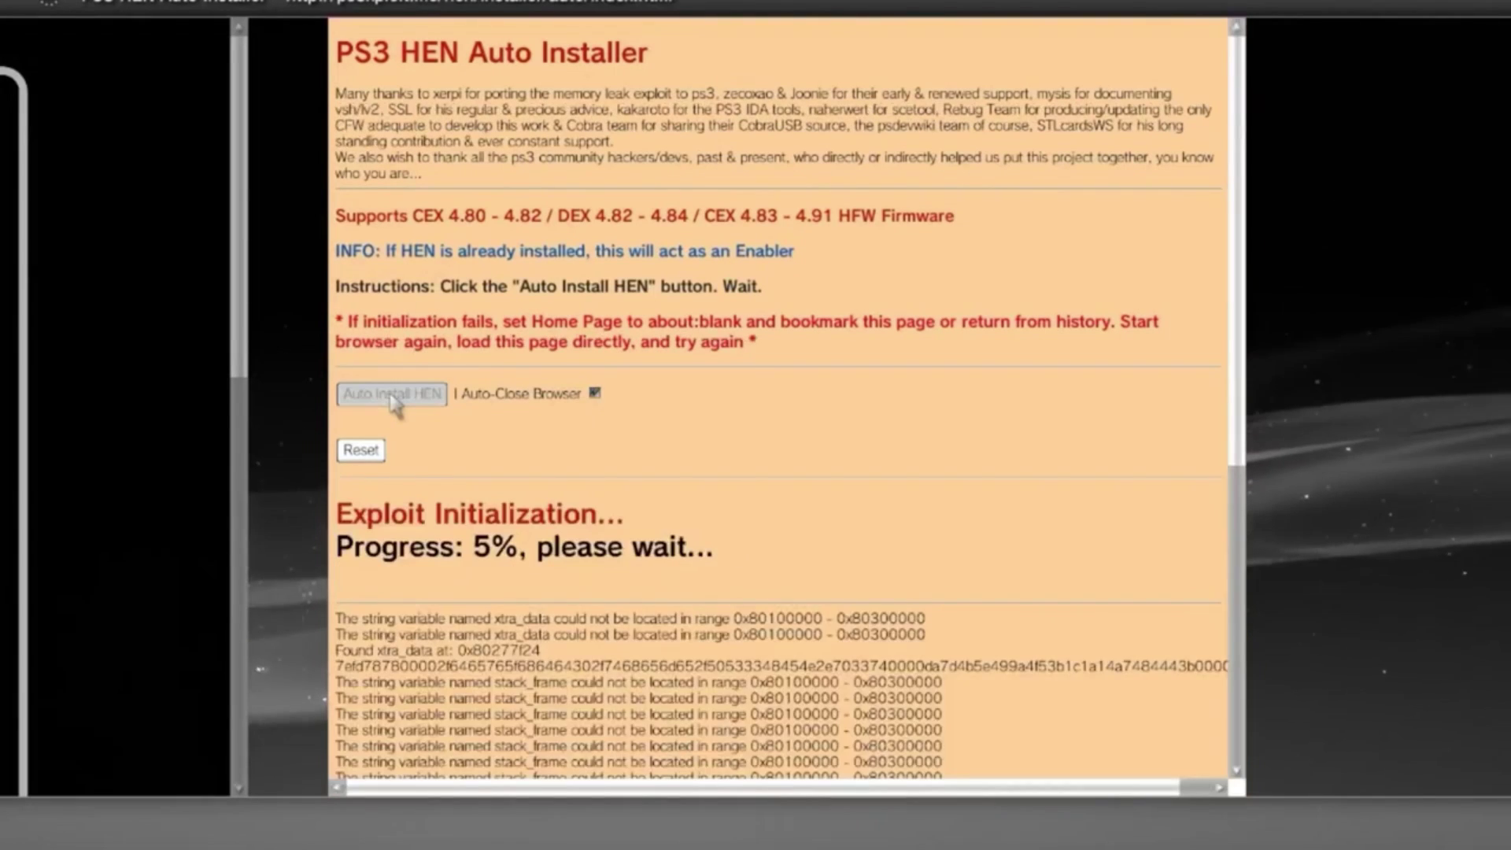
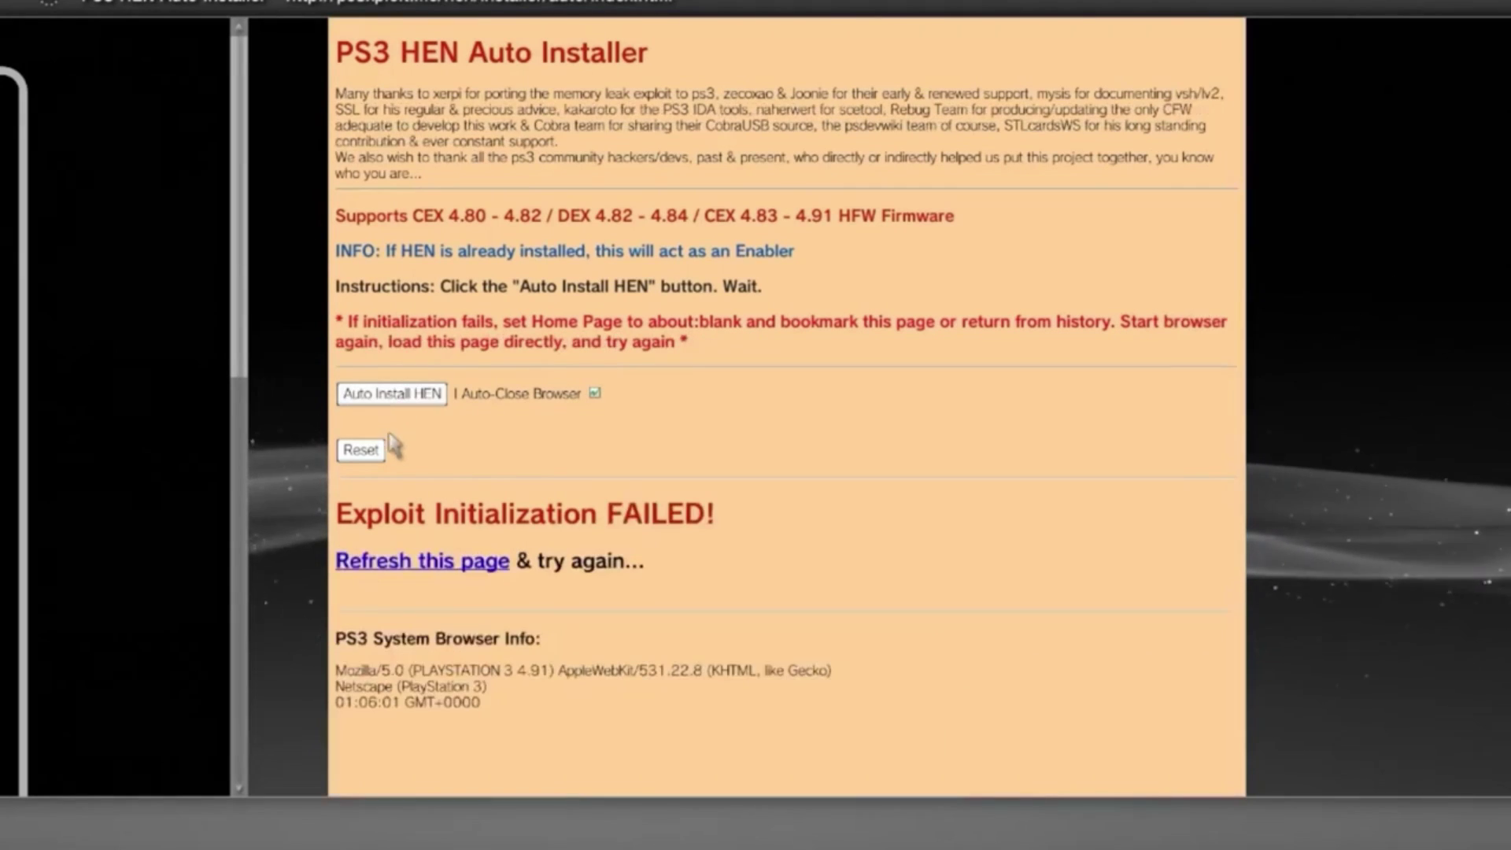
pyautogui.click(387, 564)
pyautogui.click(358, 396)
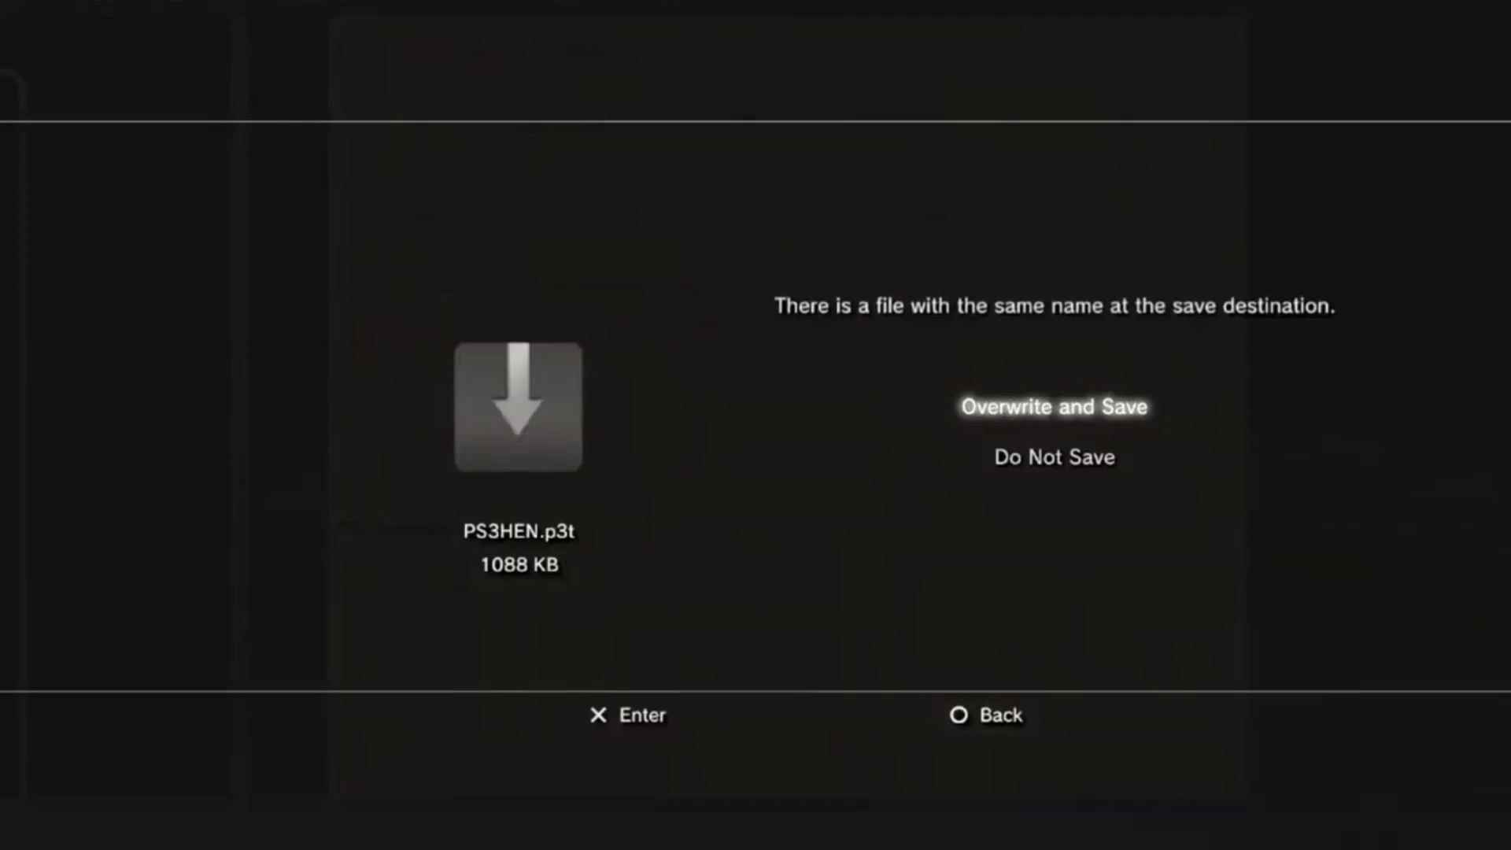
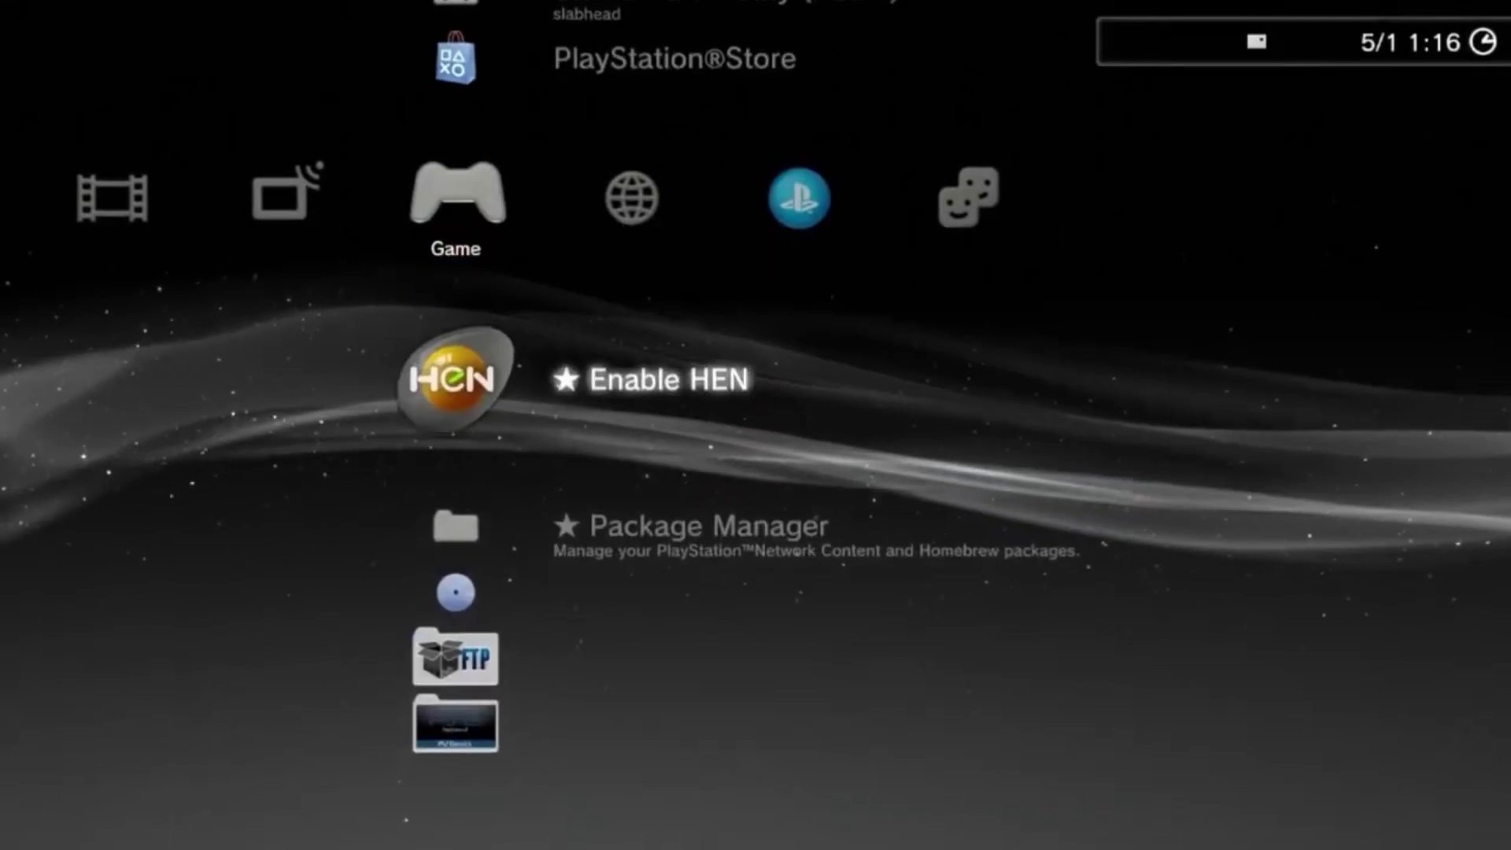
# Check the Install Package Files folder of the Package Manager in the Game category.
pyautogui.press('Down')
pyautogui.press('Return')
pyautogui.press('Down')
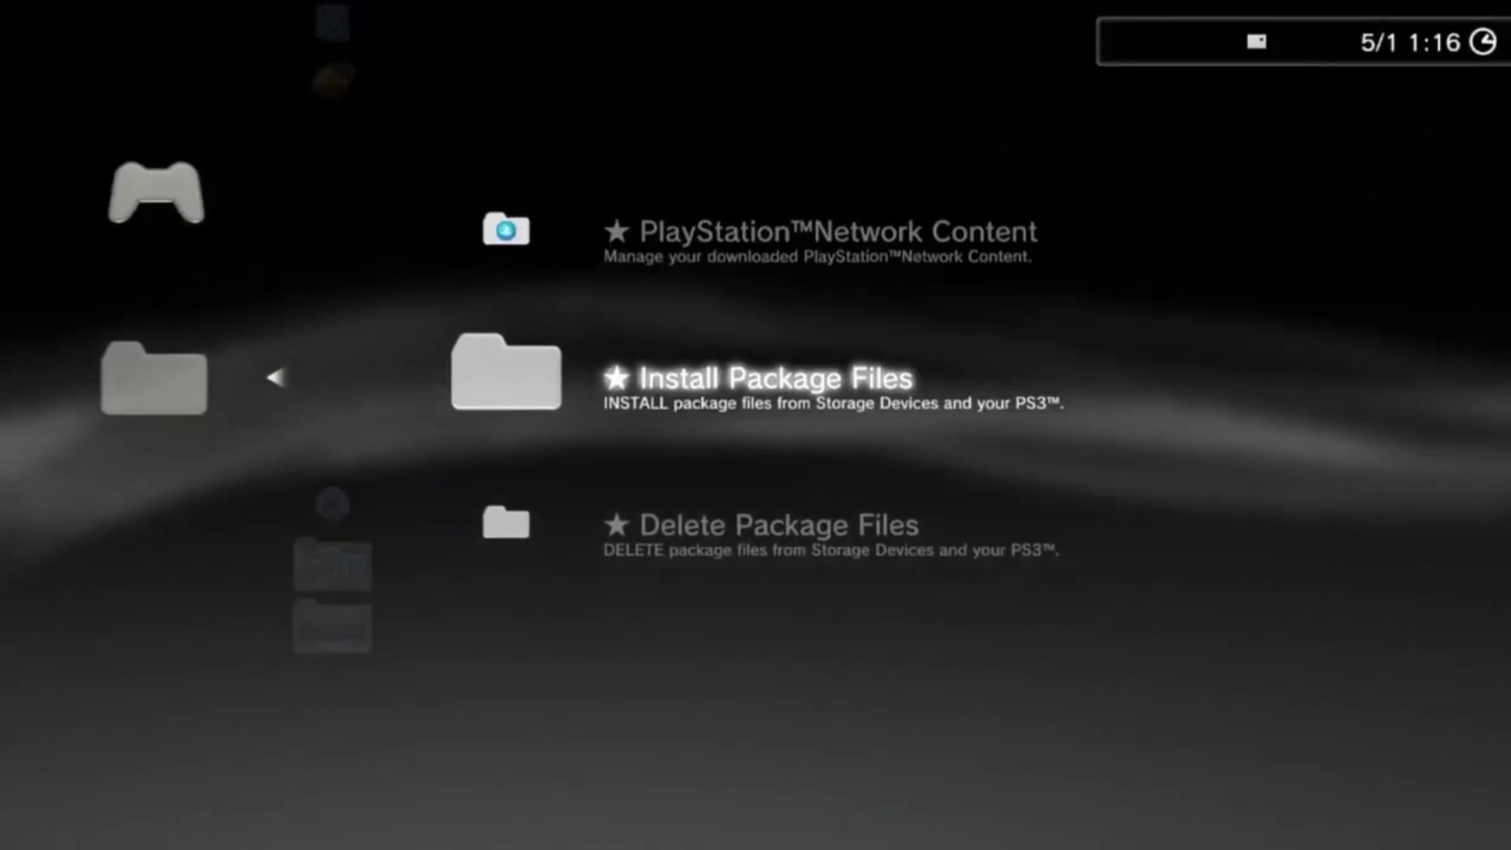
pyautogui.press('Return')
pyautogui.press('Escape')
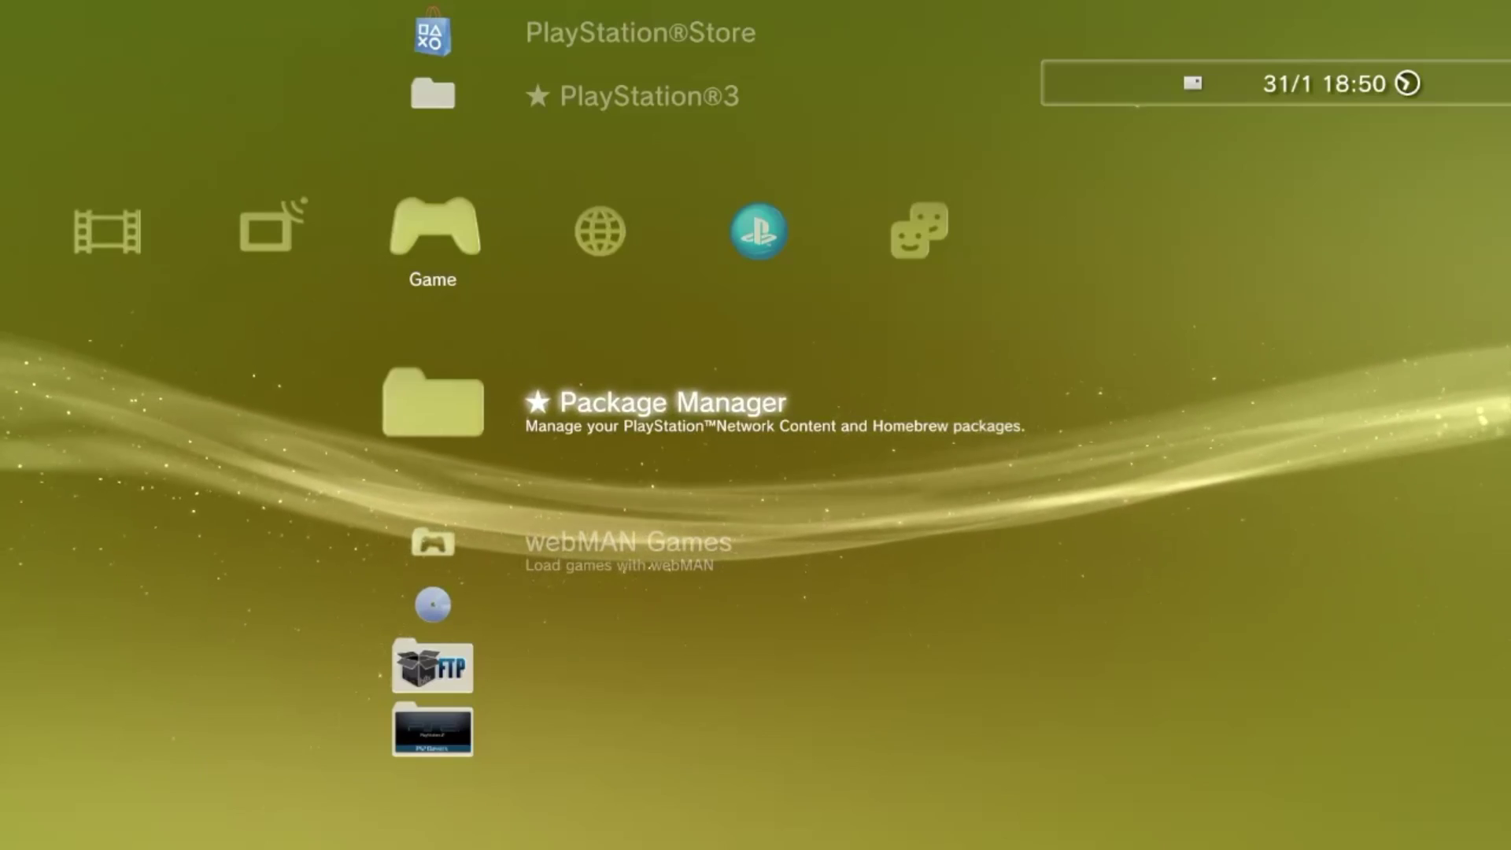
pyautogui.press('Return')
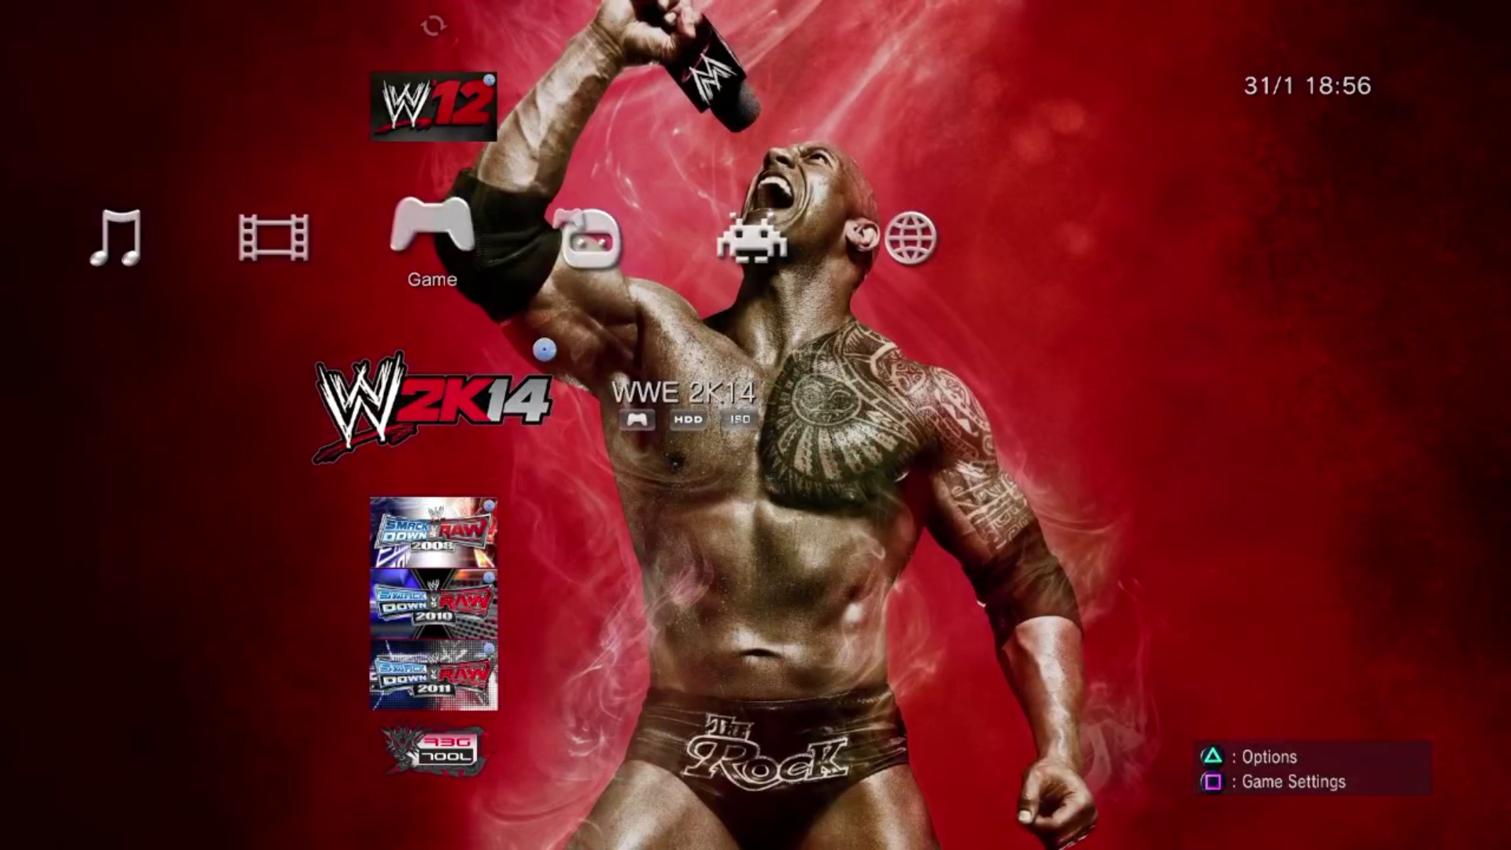
# Browse the installed homebrew apps, including blackb0x FTP, mmCM and the webMAN MOD 1.47.45 Installer.
pyautogui.press('Down')
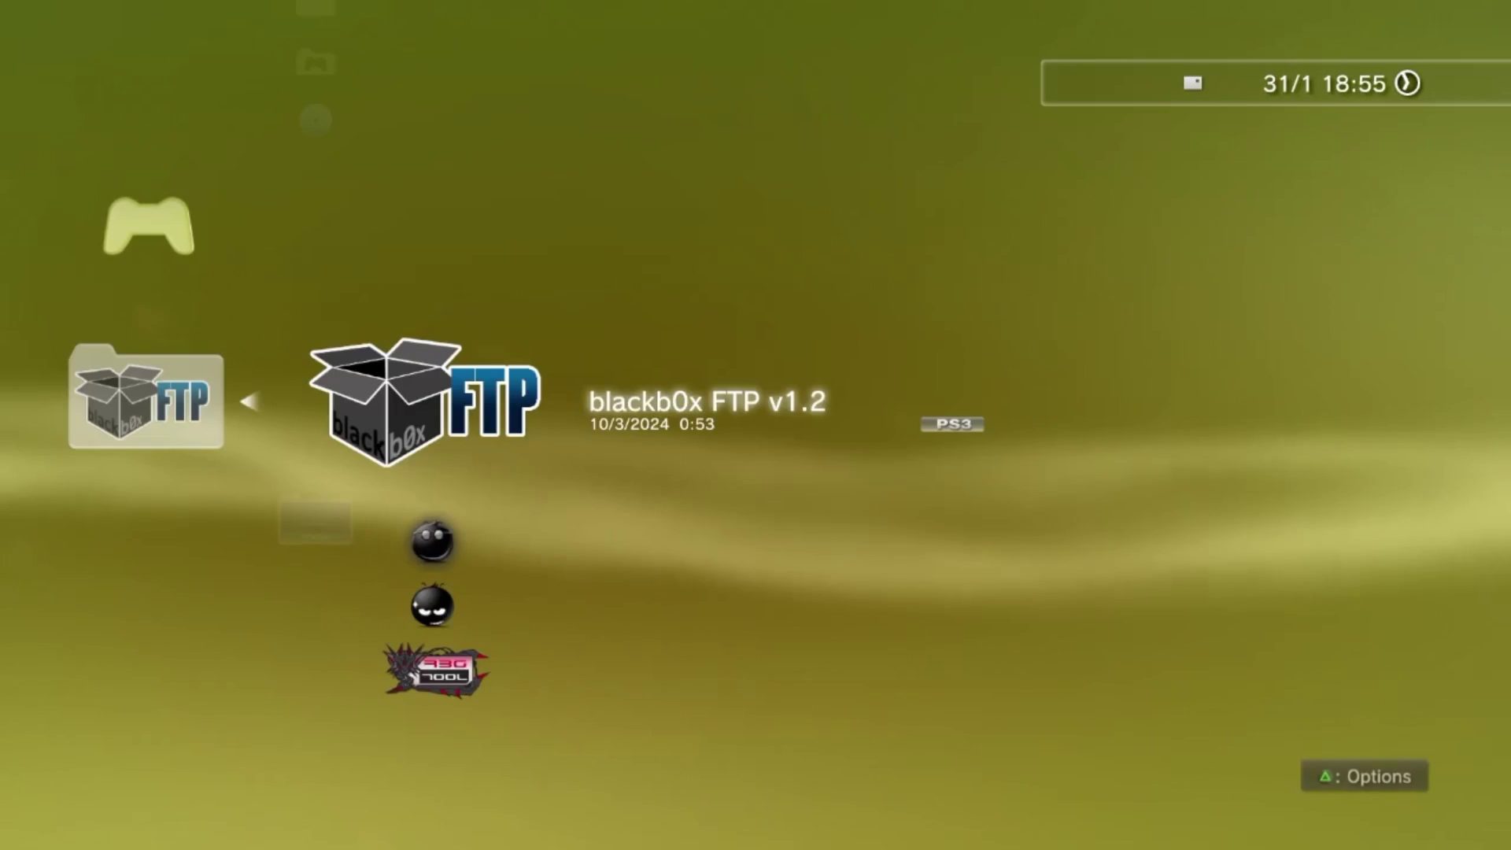
pyautogui.press('Down')
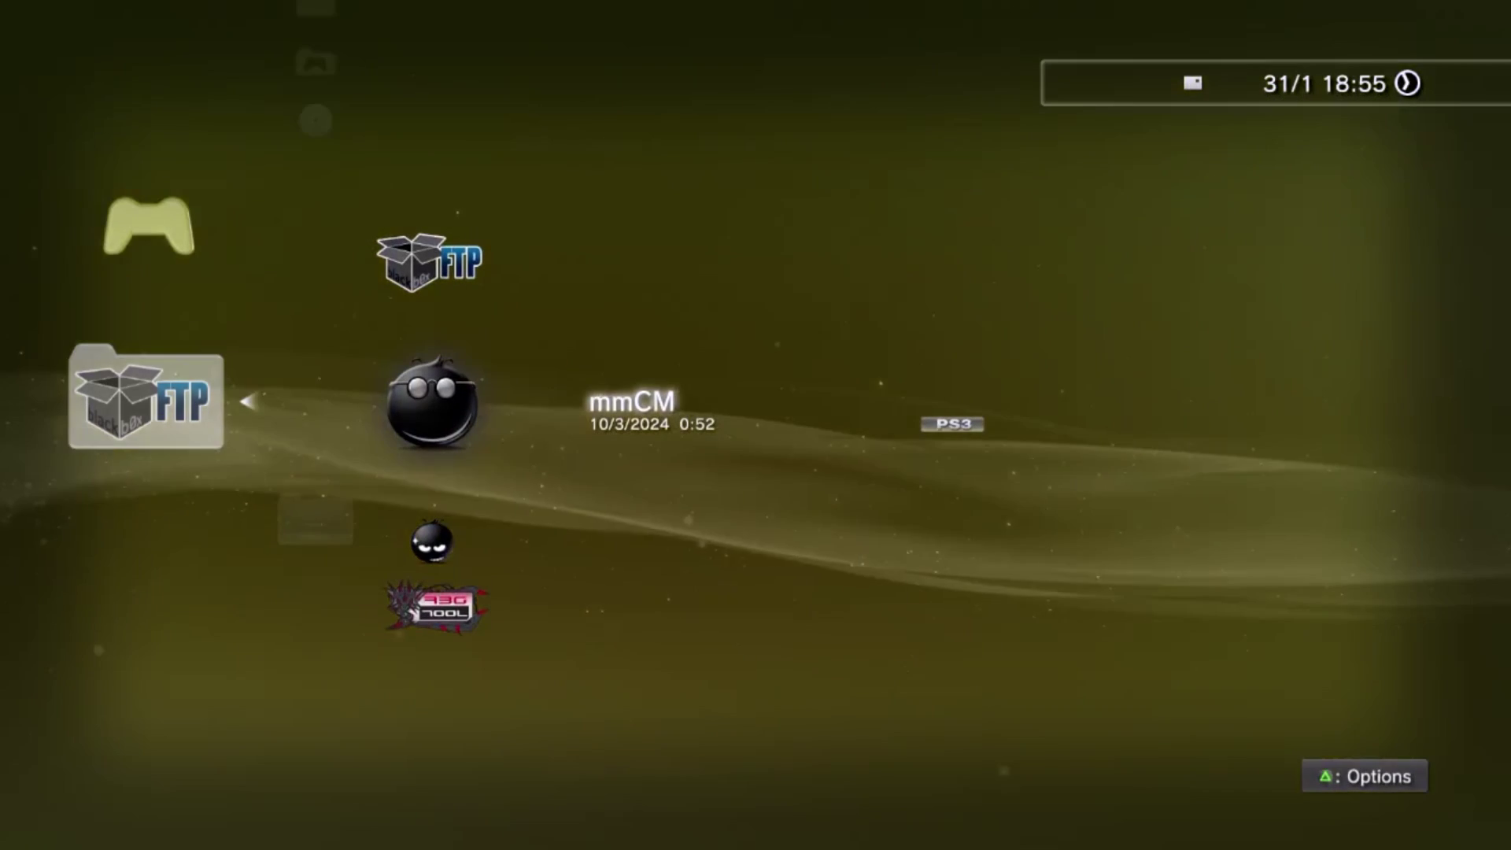
pyautogui.press('Down')
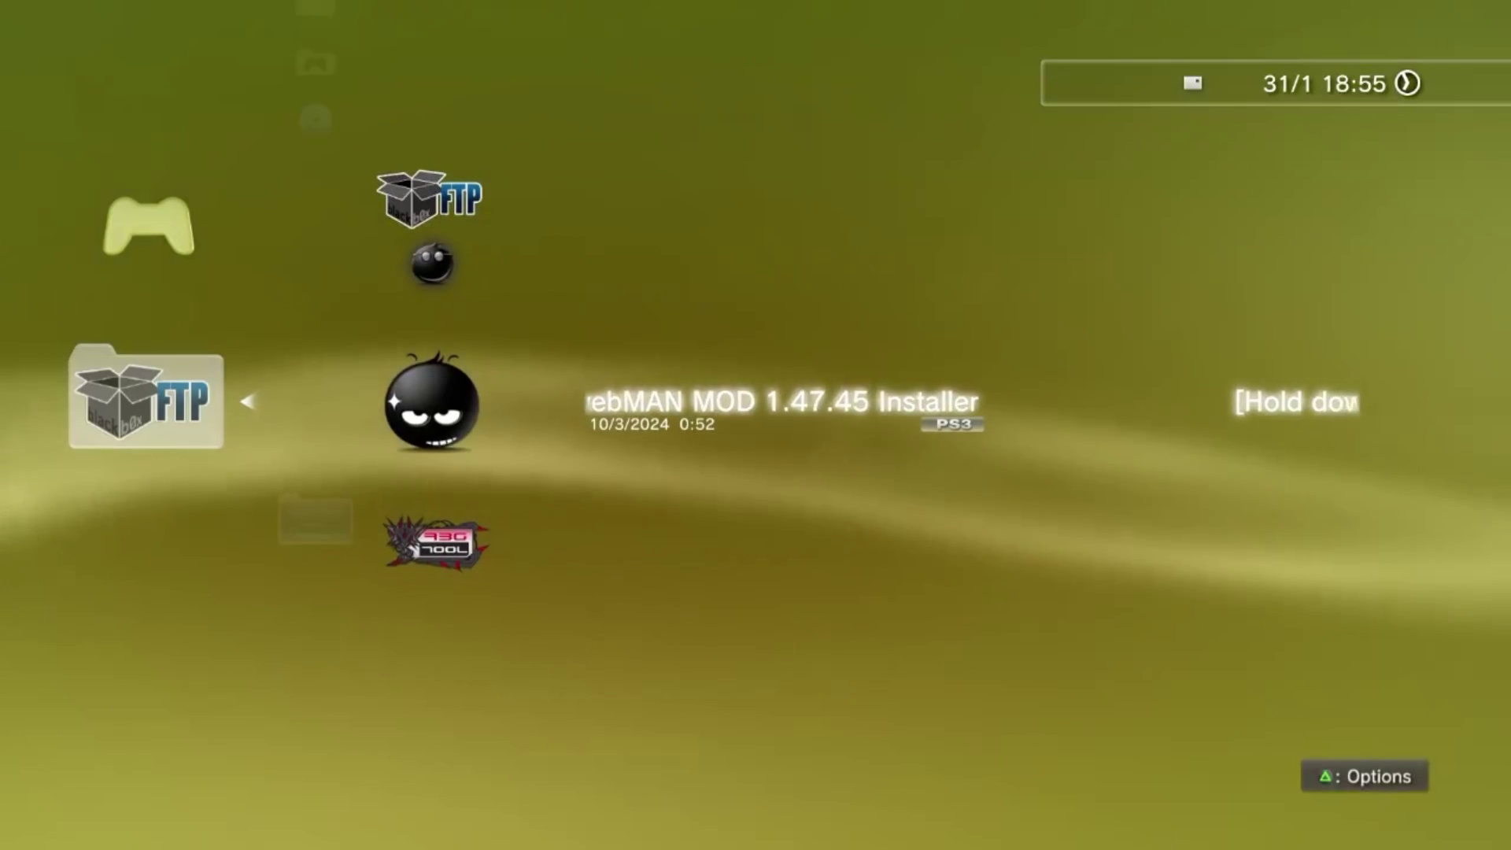
pyautogui.press('Up')
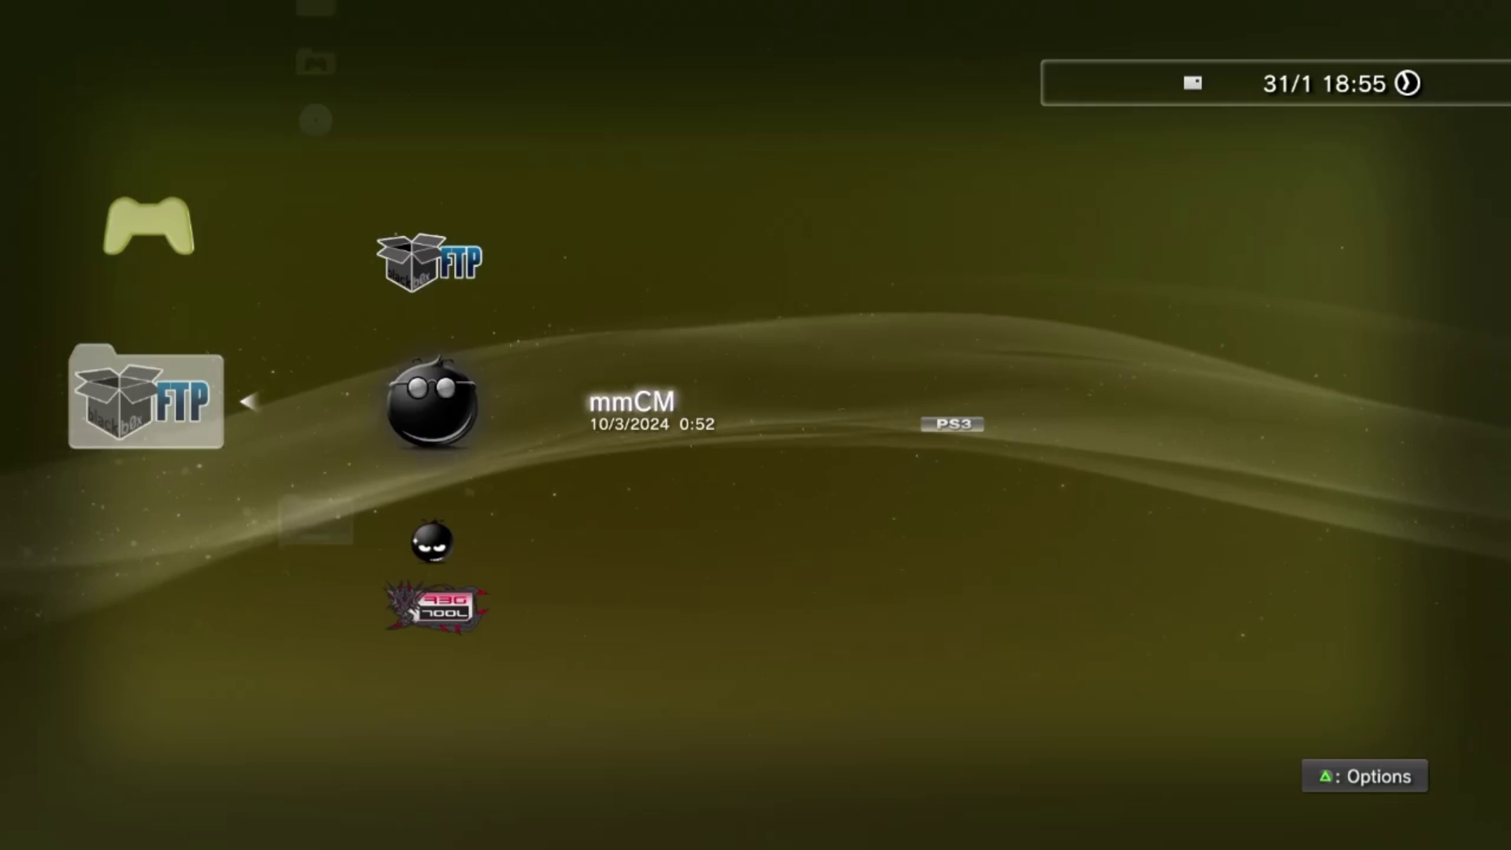
pyautogui.press('Up')
pyautogui.press('Down')
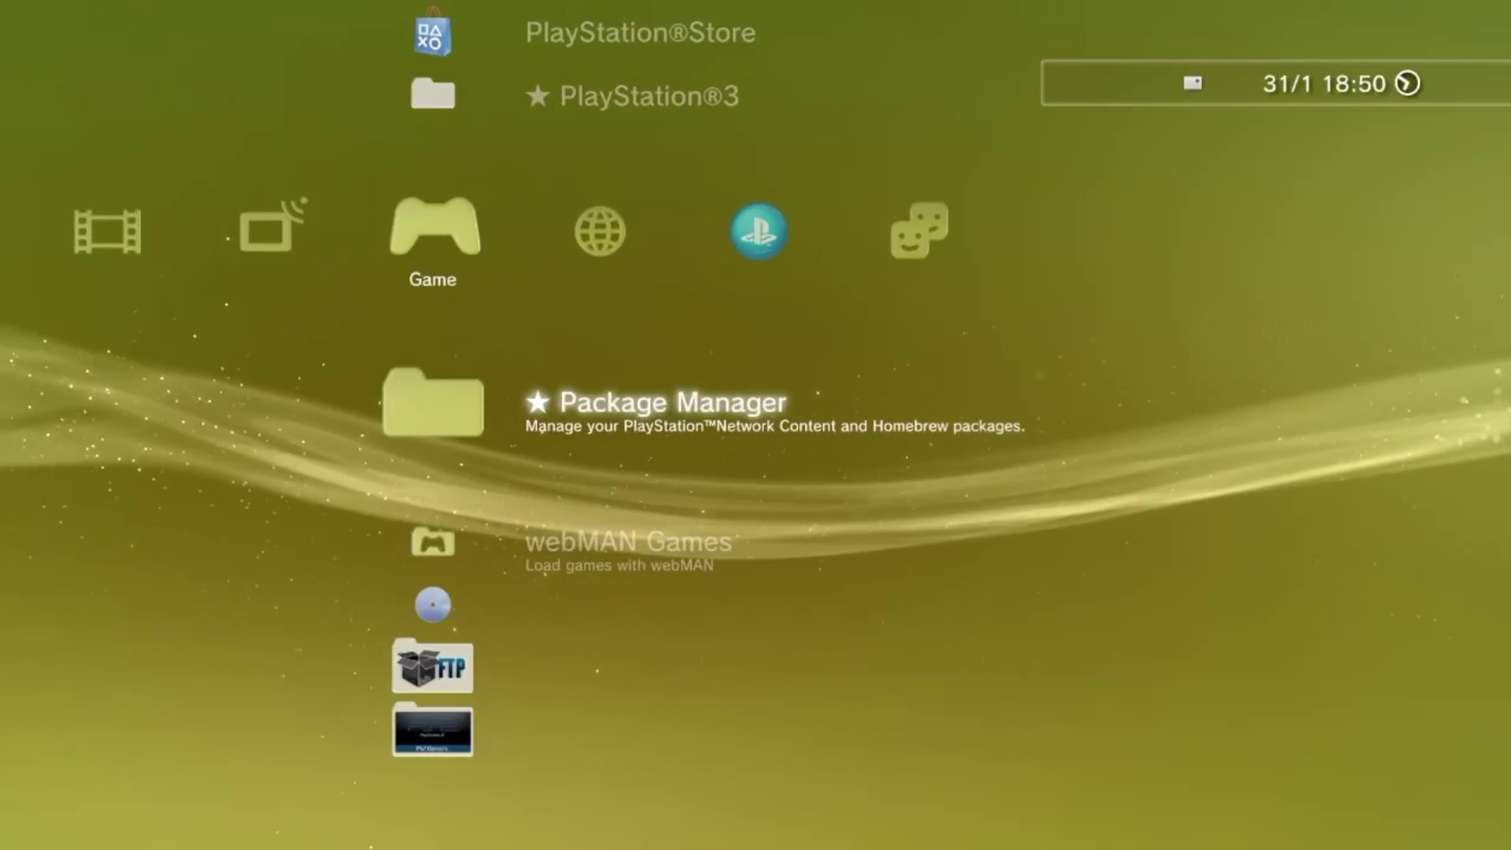
# Examine the homebrew packages in the storage device's Package Directory under Install Package Files of the Package Manager.
pyautogui.press('Return')
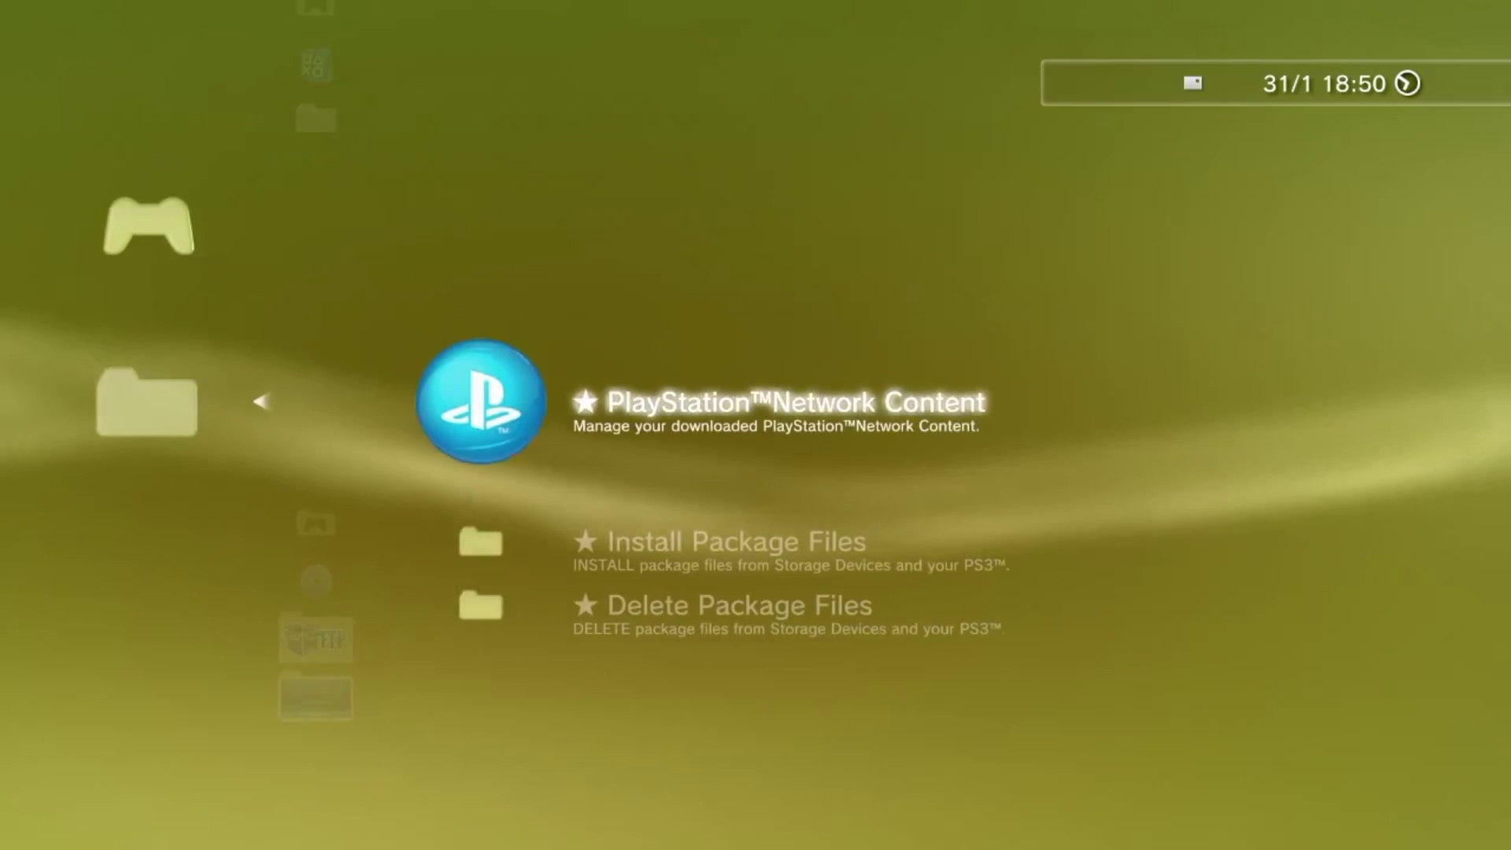
pyautogui.press('Down')
pyautogui.press('Return')
pyautogui.press('Down')
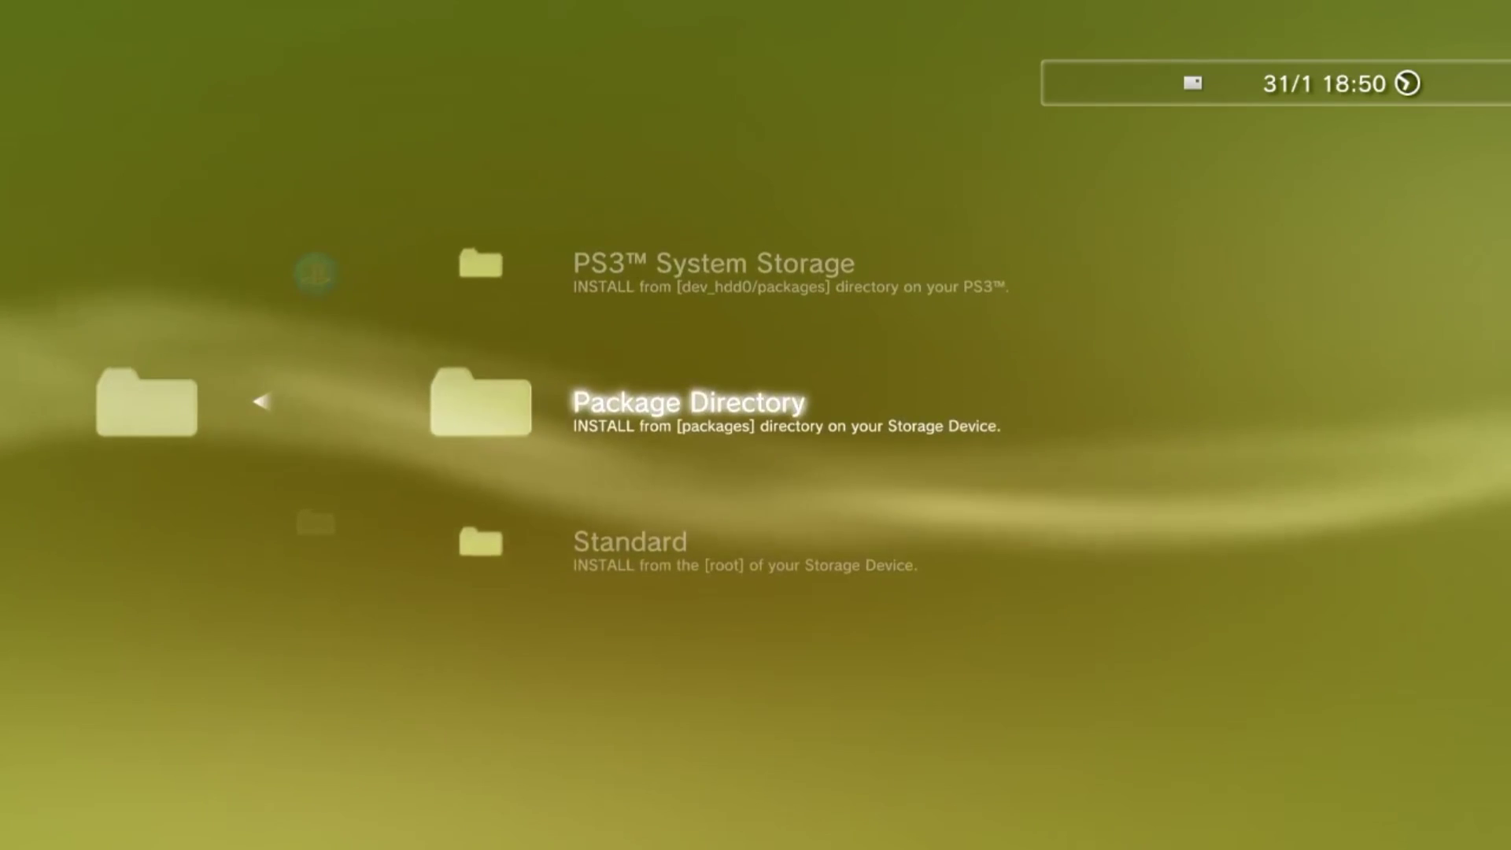
pyautogui.press('Return')
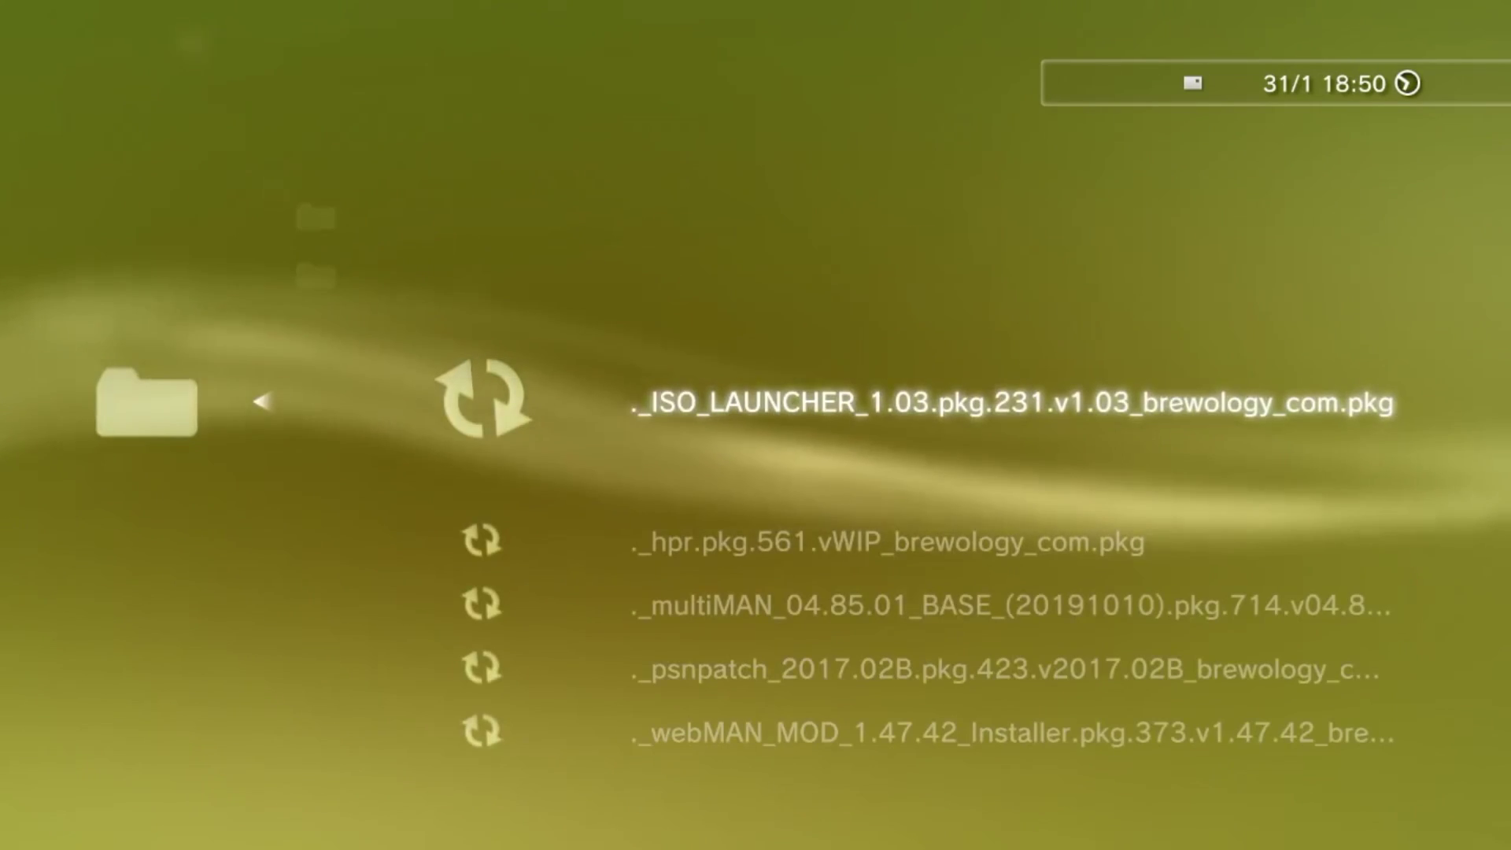
pyautogui.press('Down')
pyautogui.press('Down')
pyautogui.press('Down')
pyautogui.press('Down')
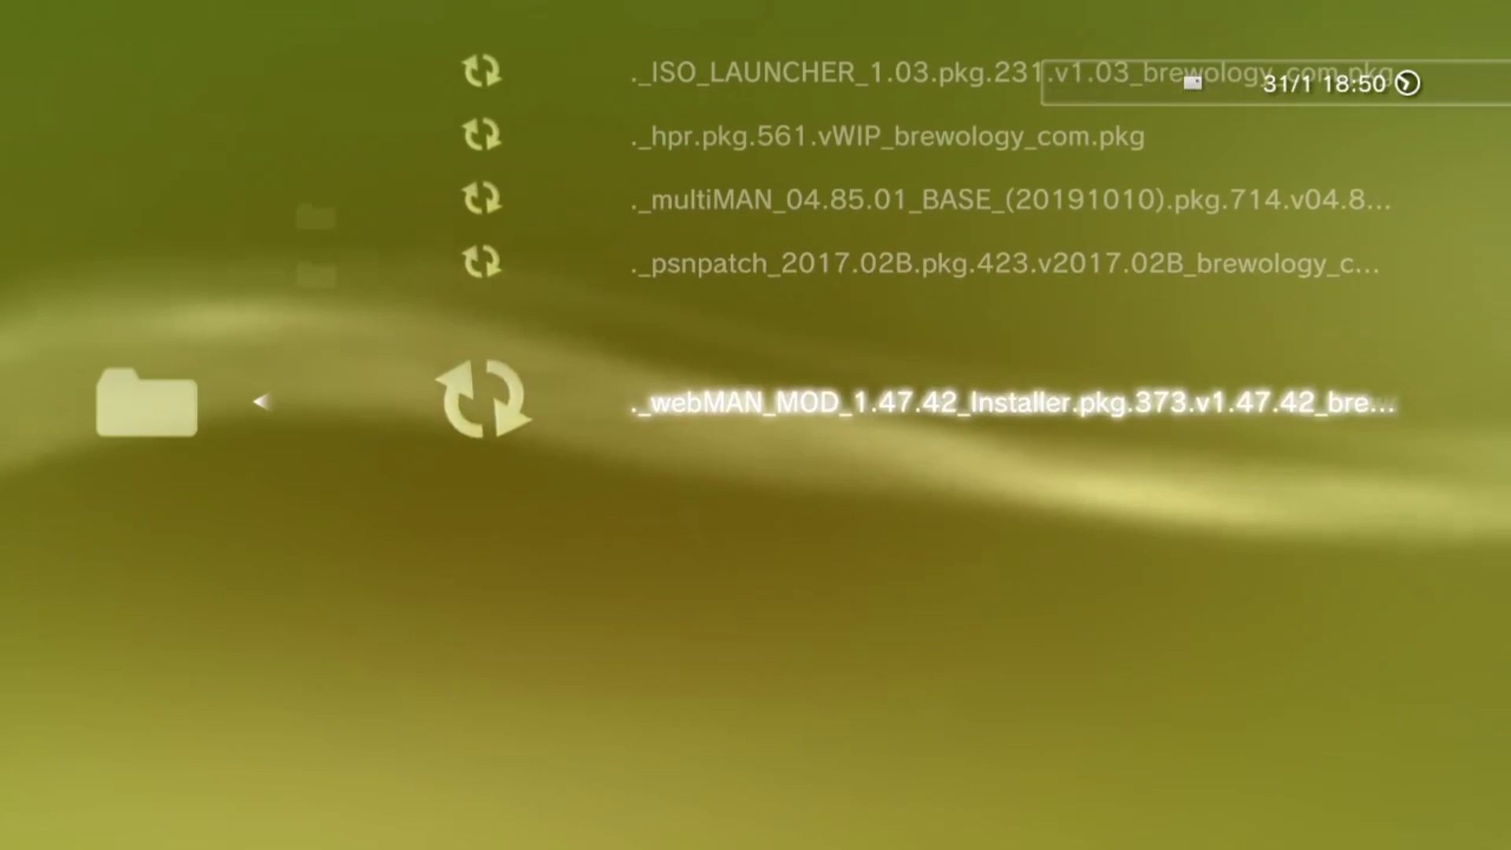
pyautogui.press('Up')
pyautogui.press('Up')
pyautogui.press('Up')
pyautogui.press('Up')
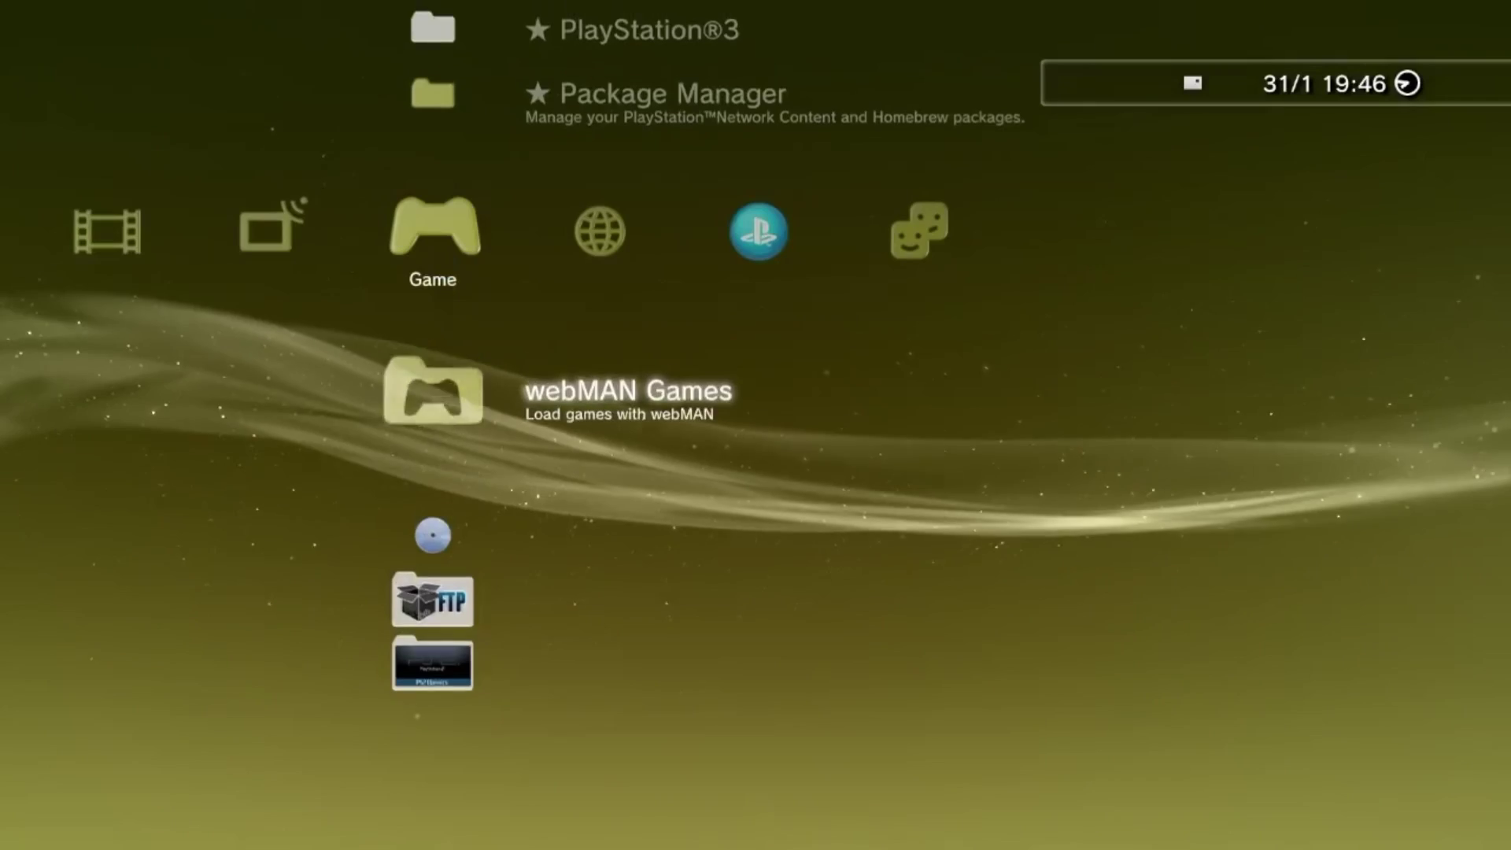
# Review the webMAN Setup options in webMAN Games, and open the PLAYSTATION®3 format games folder.
pyautogui.press('Return')
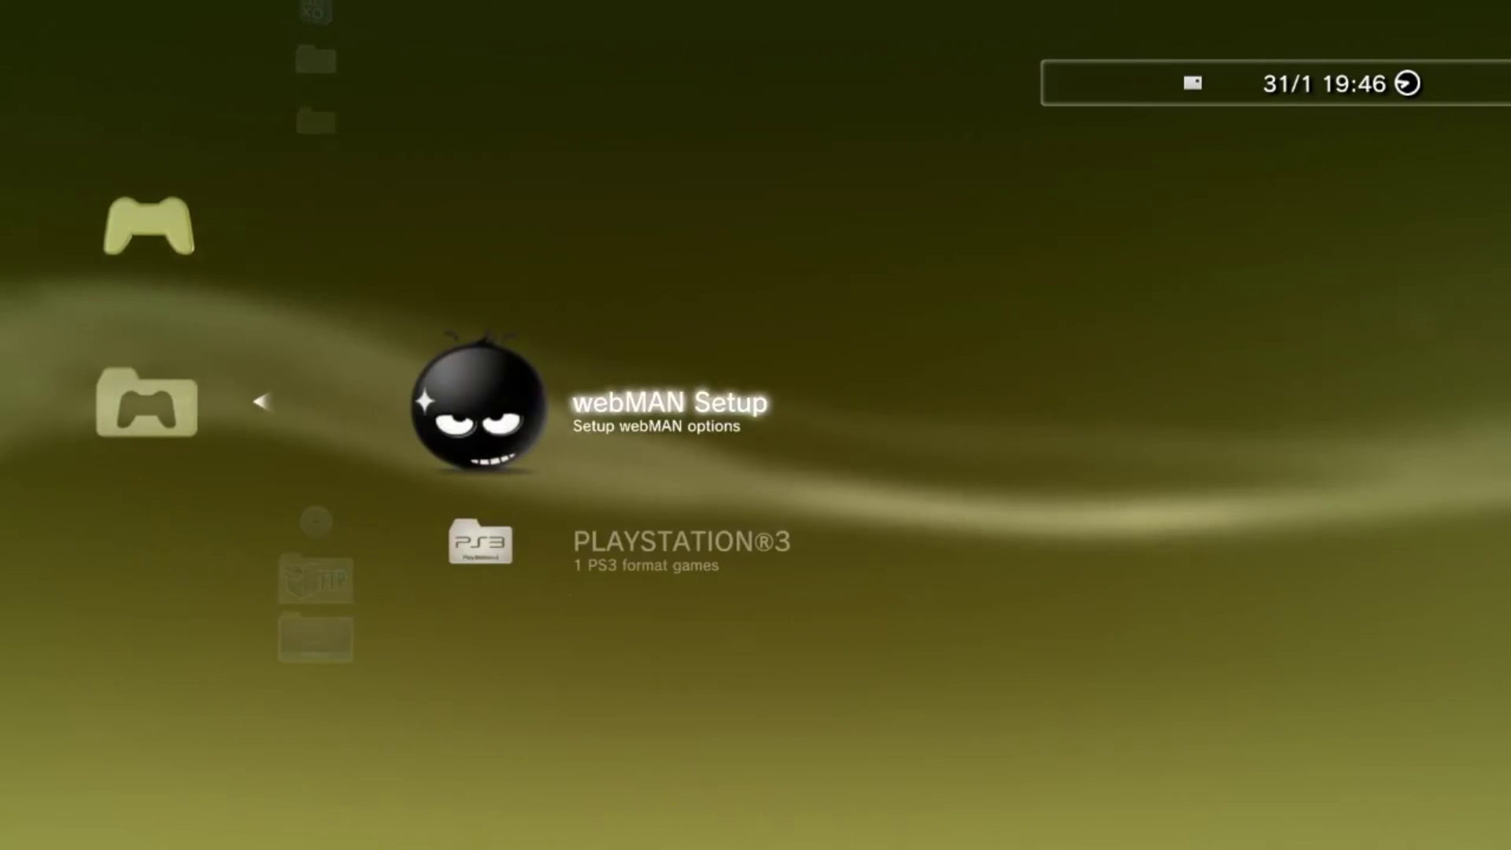
pyautogui.press('Down')
pyautogui.press('Up')
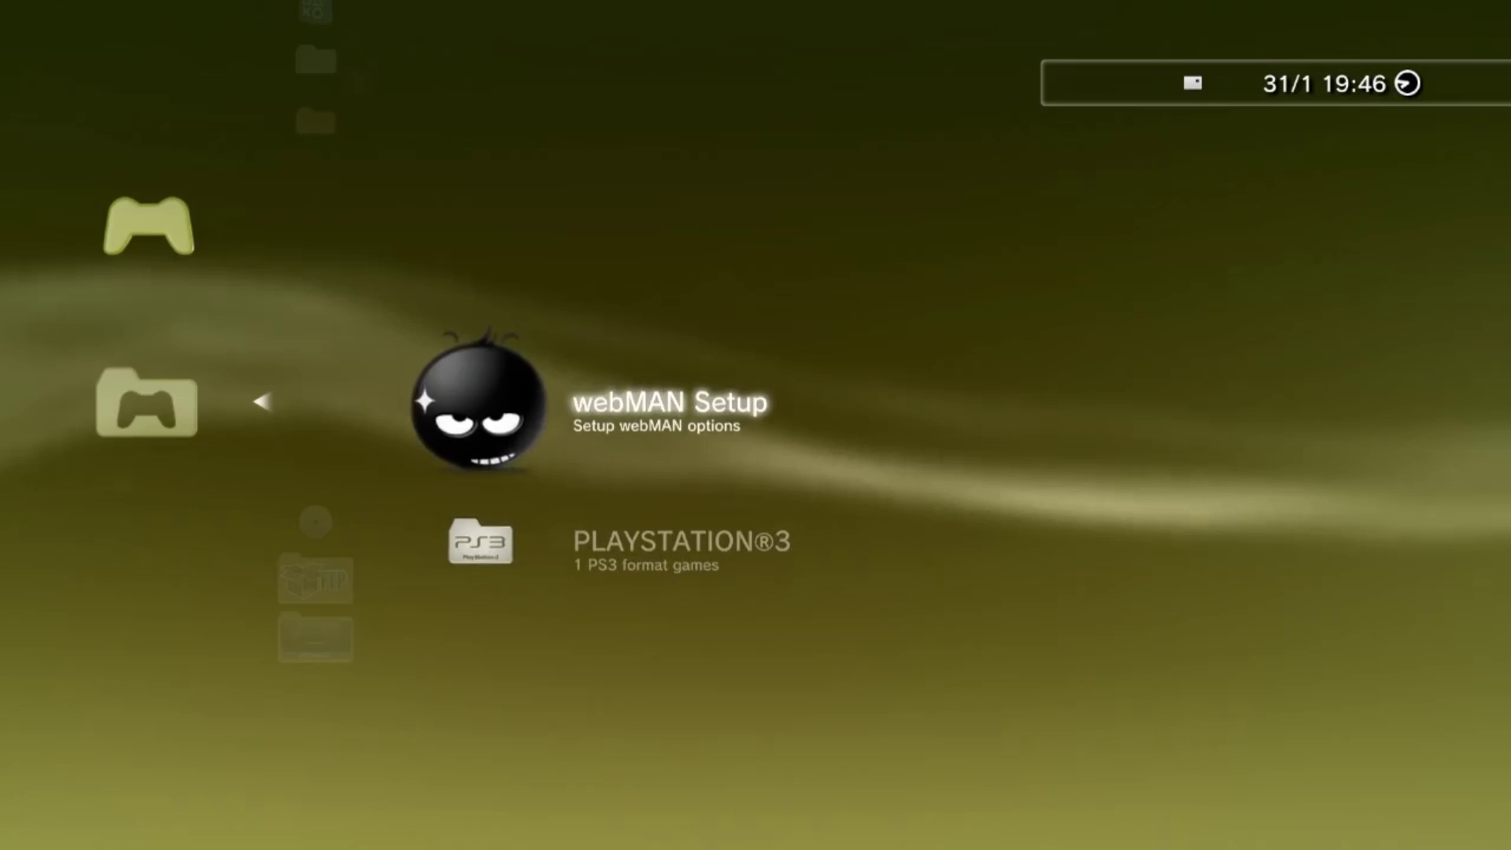
pyautogui.press('Return')
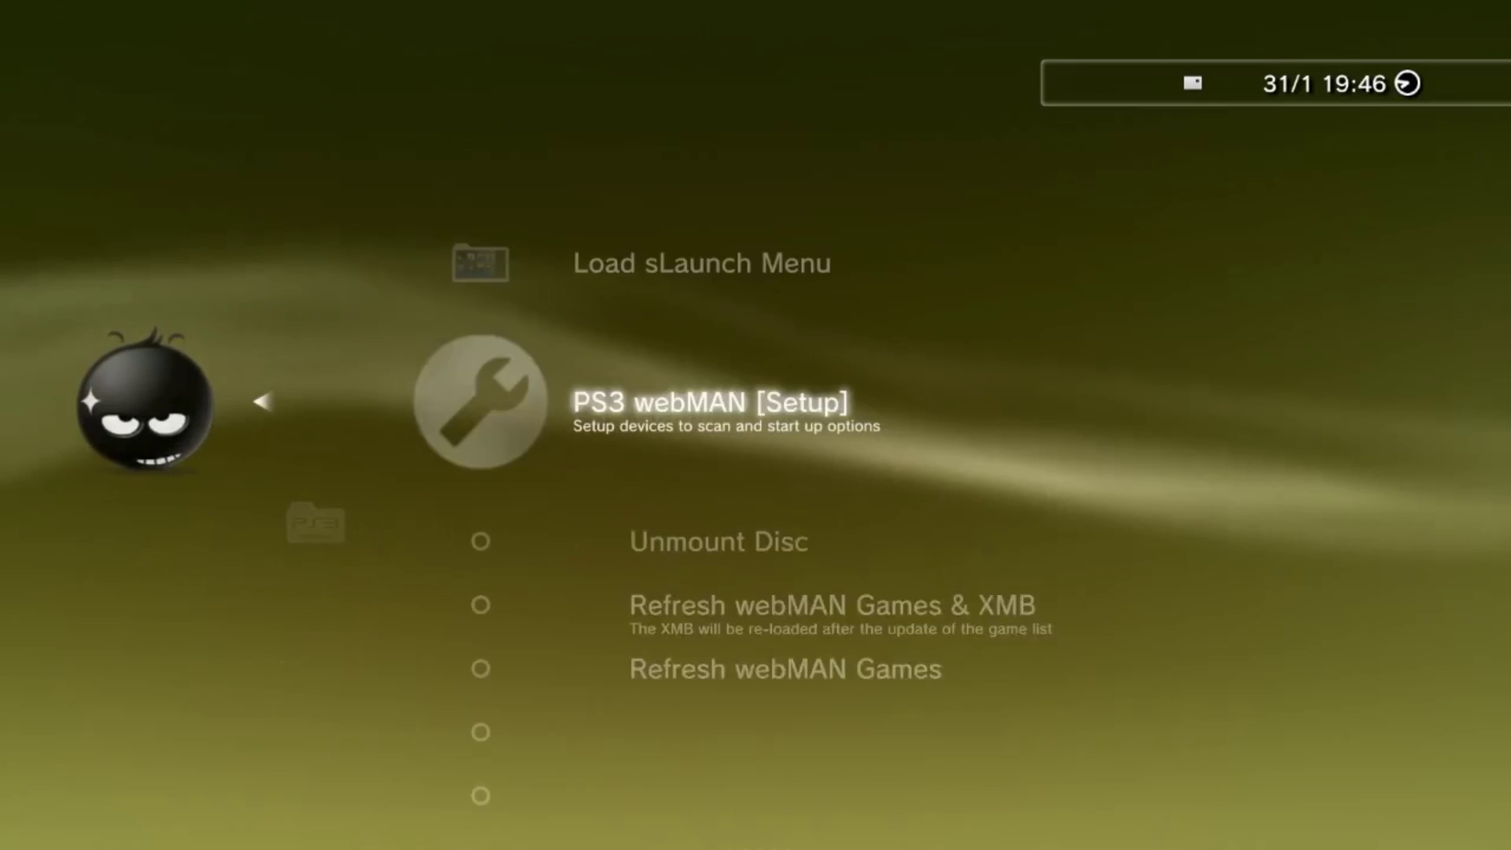
pyautogui.press('Down')
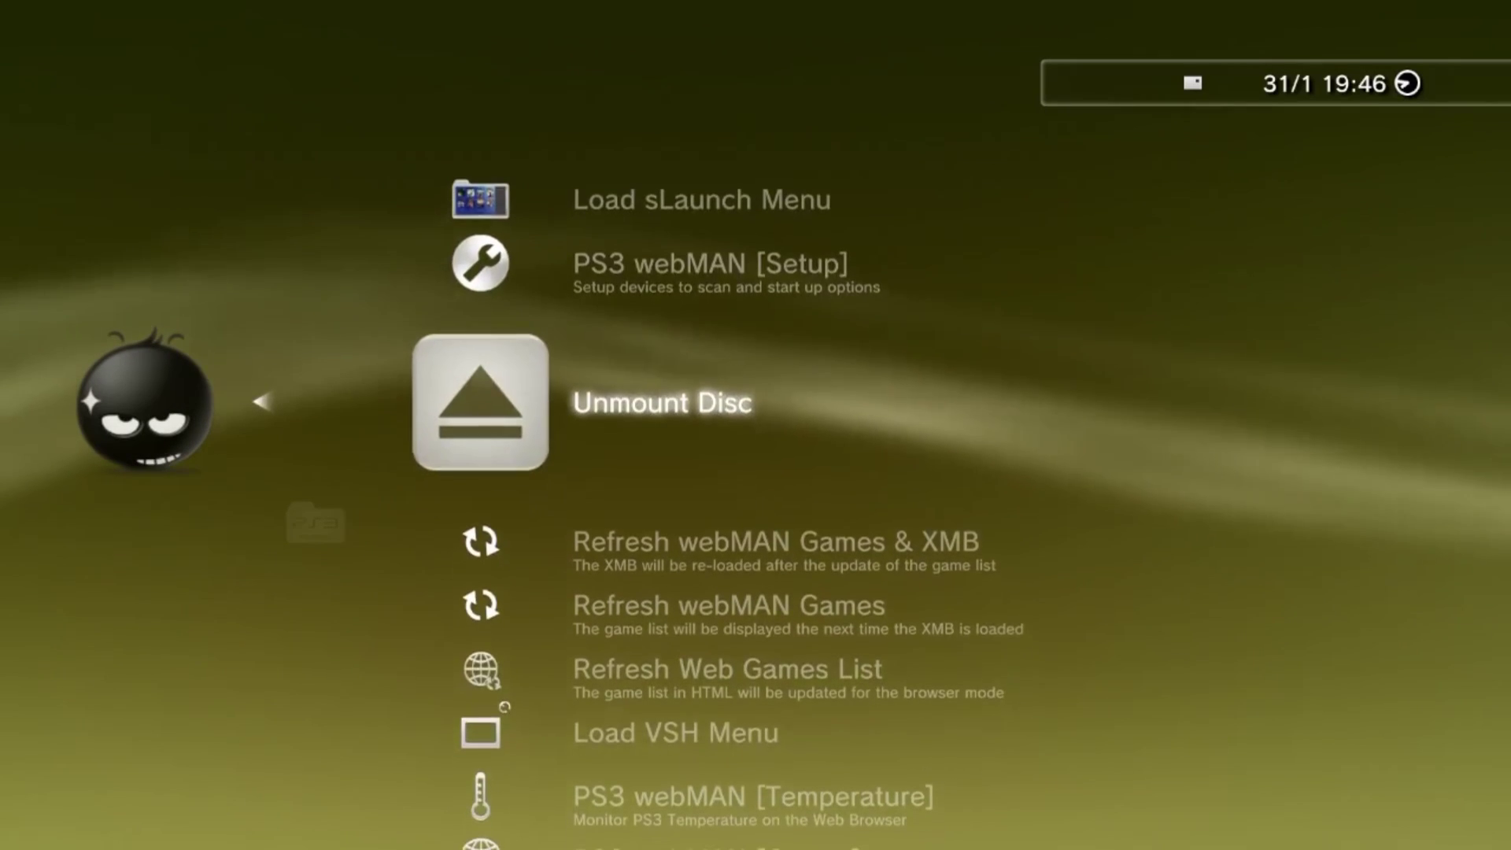
pyautogui.press('Down')
pyautogui.press('Down')
pyautogui.press('Down')
pyautogui.press('Down')
pyautogui.press('Down')
pyautogui.press('Down')
pyautogui.press('Down')
pyautogui.press('Down')
pyautogui.press('Down')
pyautogui.press('Down')
pyautogui.press('Down')
pyautogui.press('Escape')
pyautogui.press('Down')
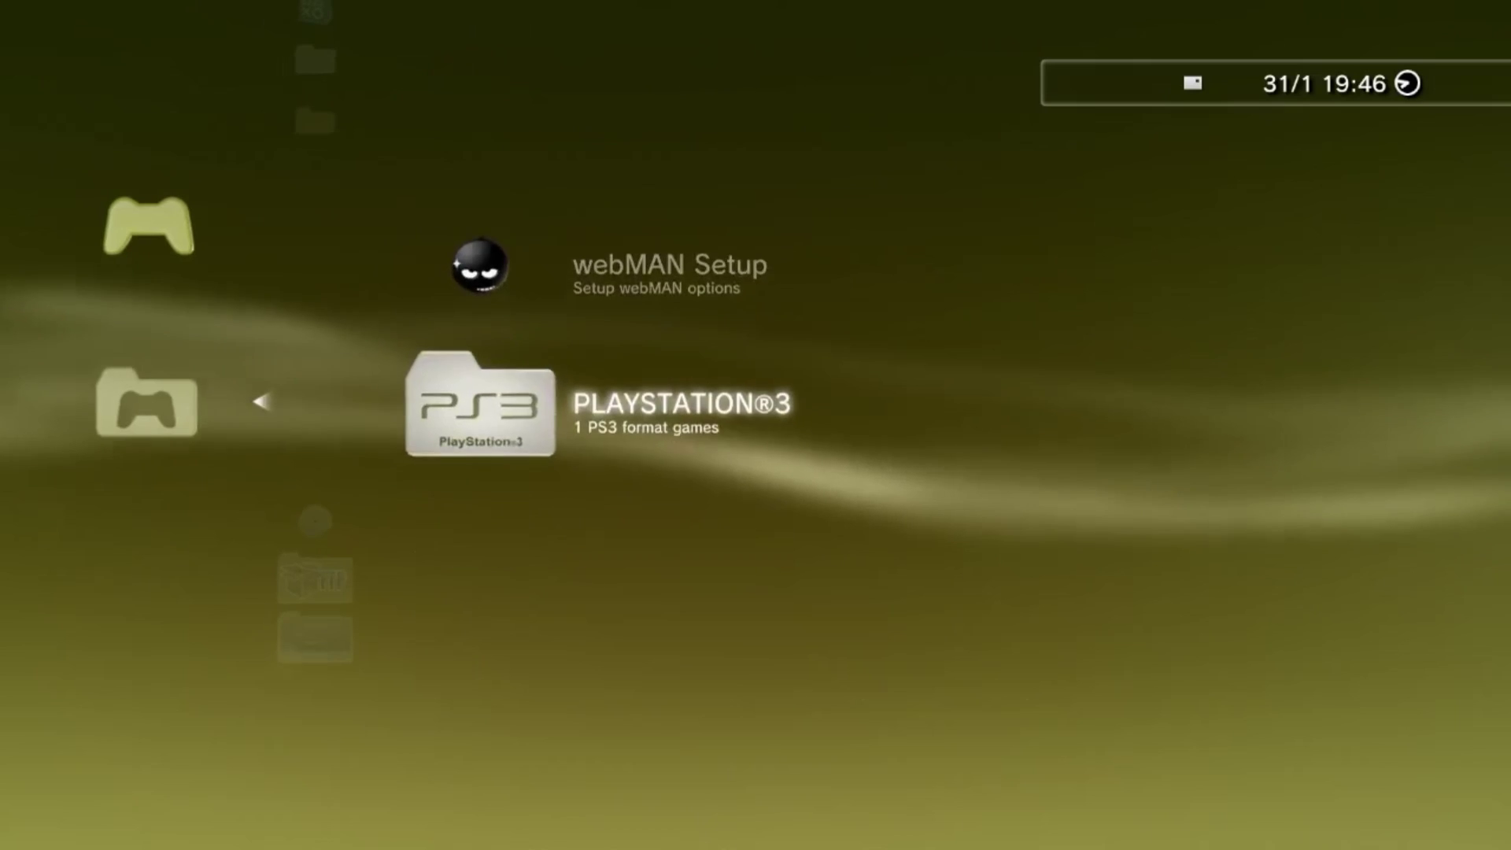
pyautogui.press('Return')
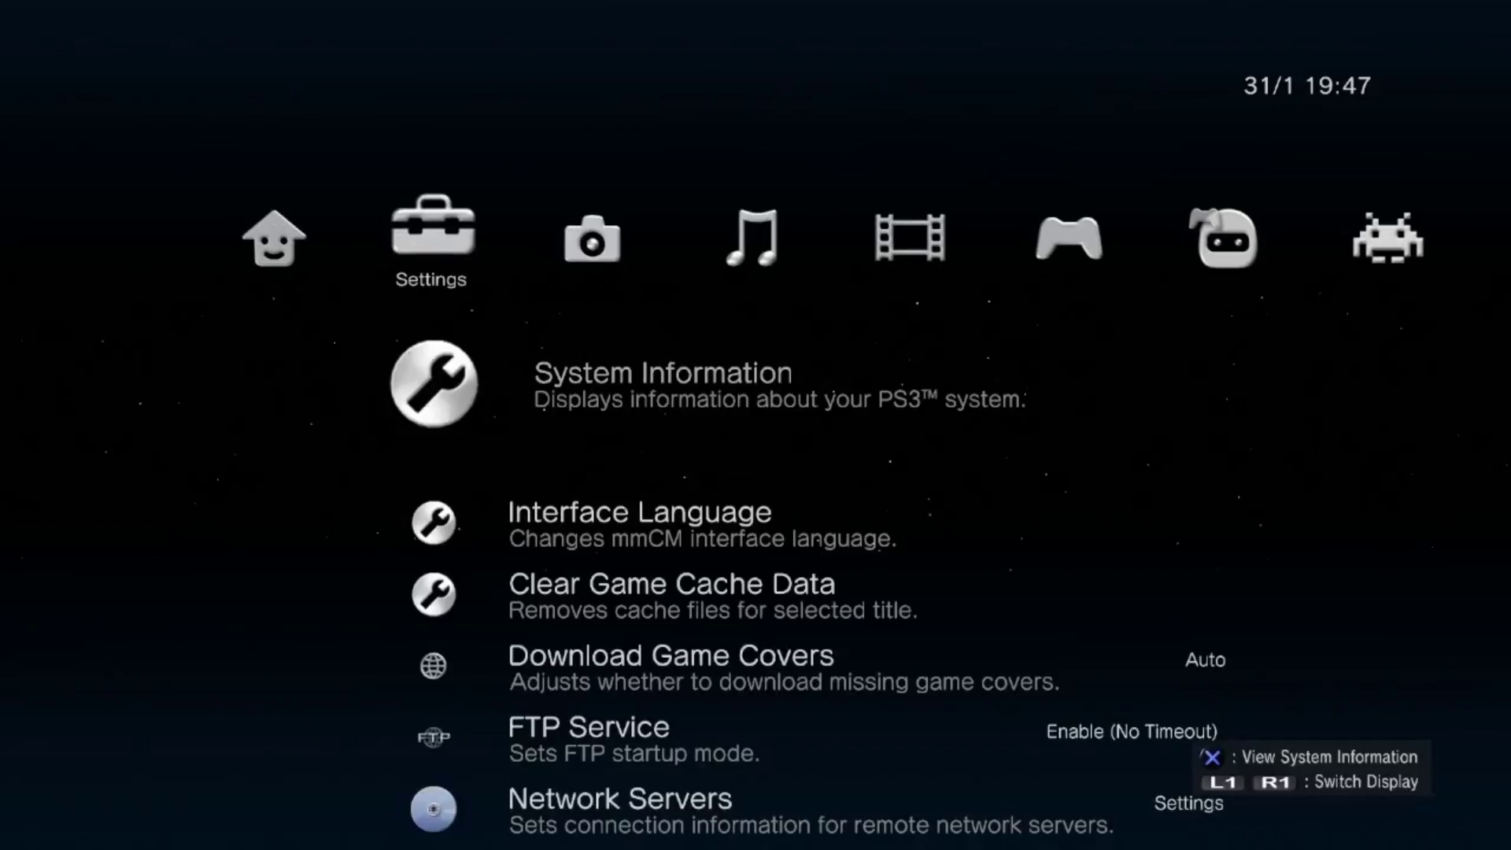
# Review mmCM's settings from System Information through FTP, network and XMMB display options to the parental control entries.
pyautogui.press('Down')
pyautogui.press('Down')
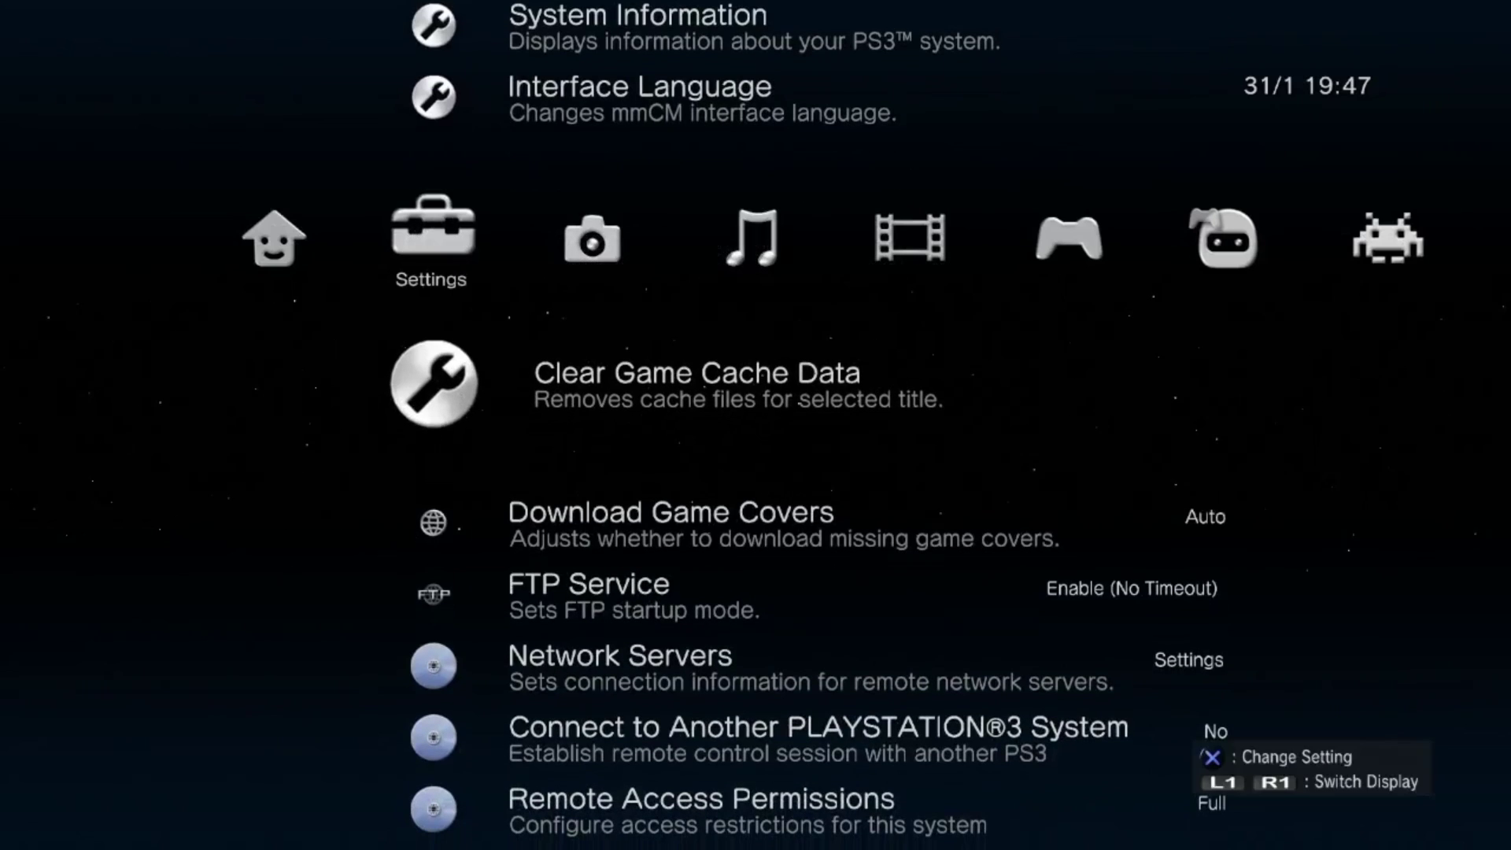
pyautogui.press('Down')
pyautogui.press('Down')
pyautogui.press('Down')
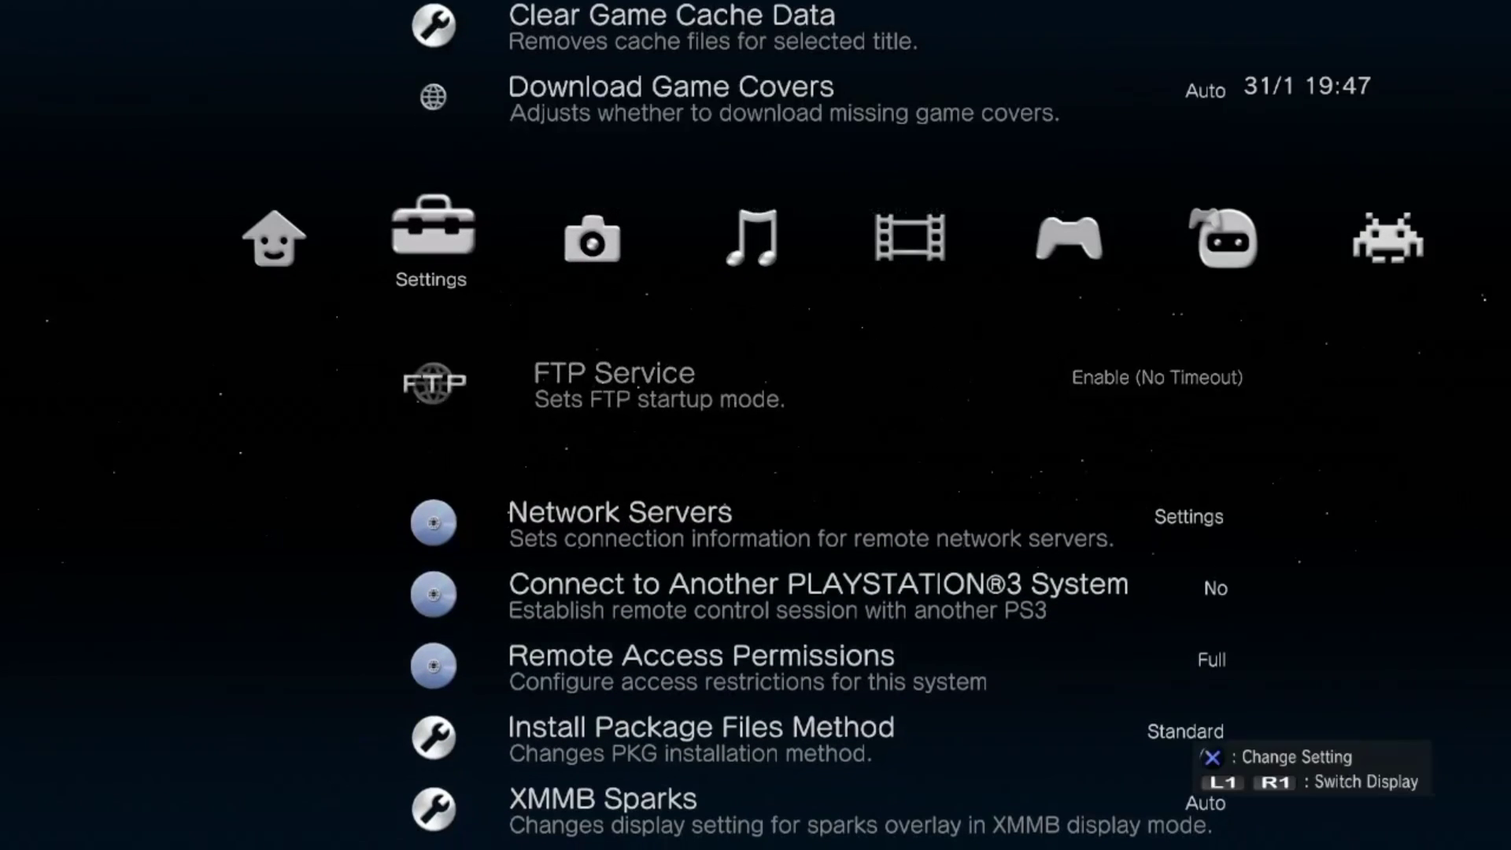
pyautogui.press('Down')
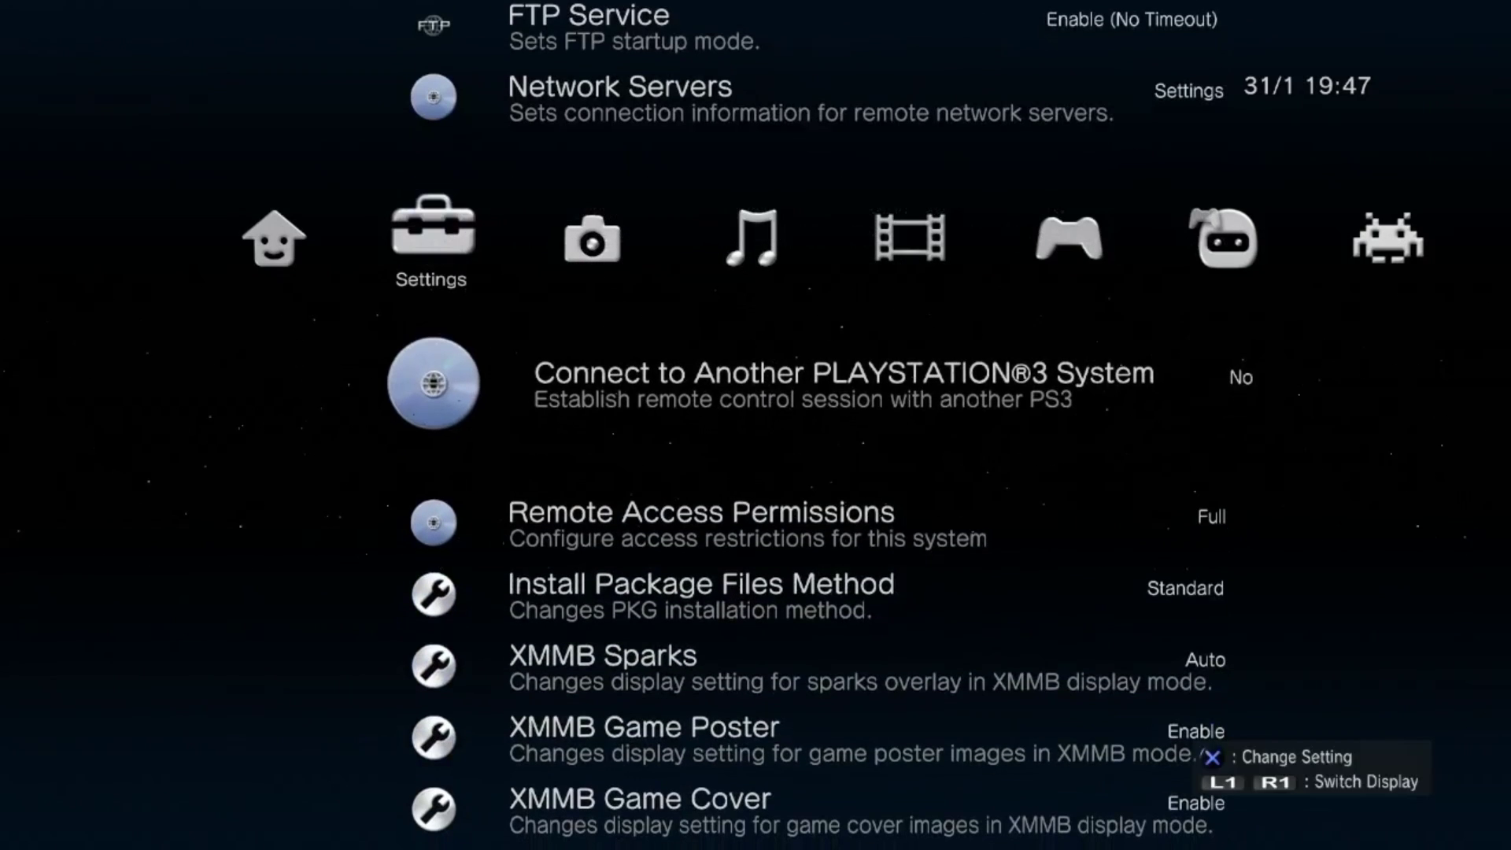
pyautogui.press('Down')
pyautogui.press('Down')
pyautogui.press('Down')
pyautogui.press('Down')
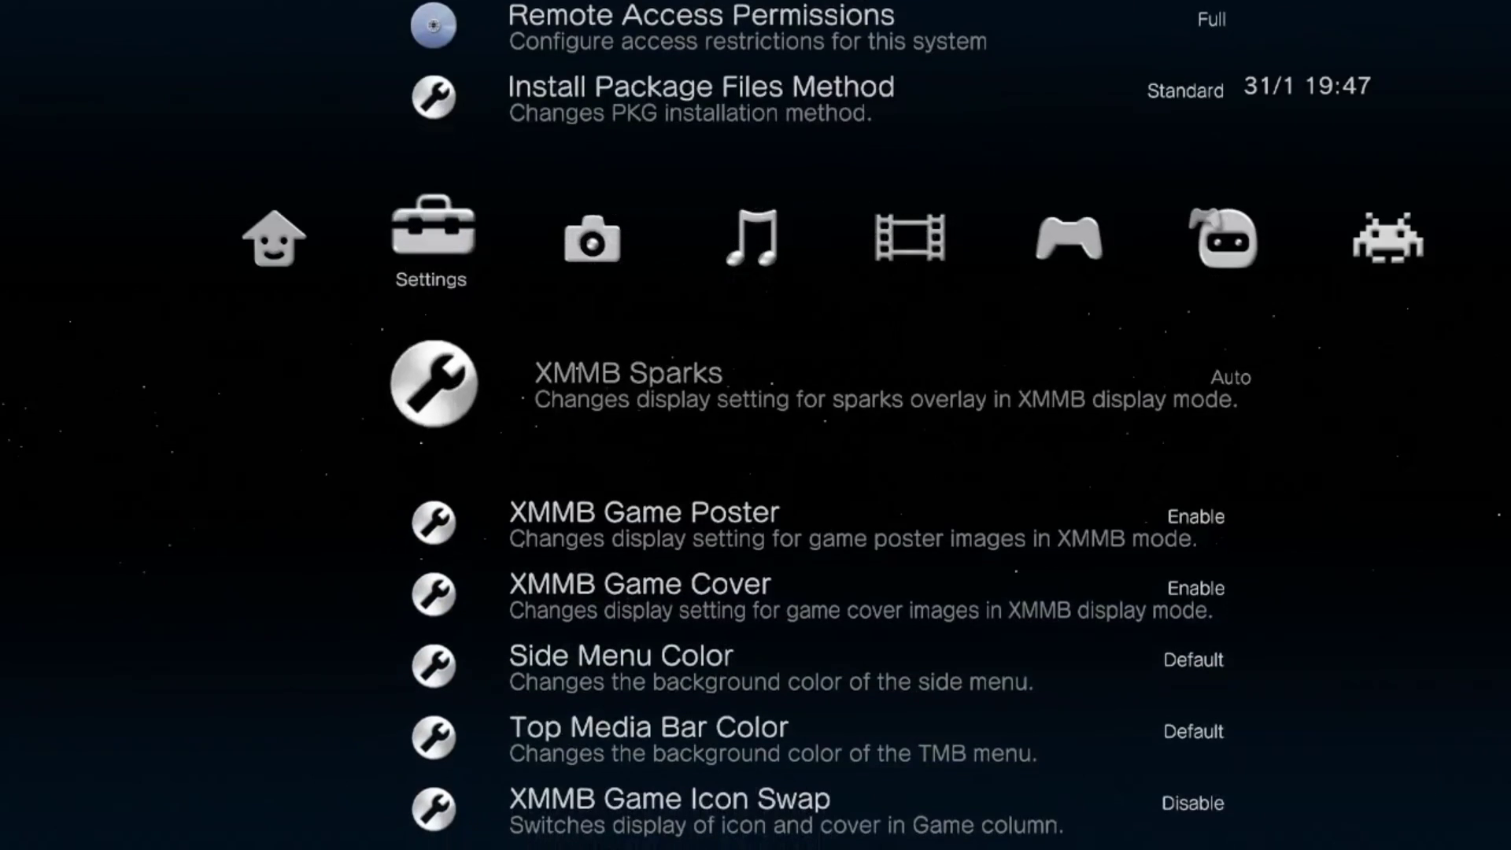
pyautogui.press('Down')
pyautogui.press('Down')
pyautogui.press('Down')
pyautogui.press('Down')
pyautogui.press('Down')
pyautogui.press('Down')
pyautogui.press('Down')
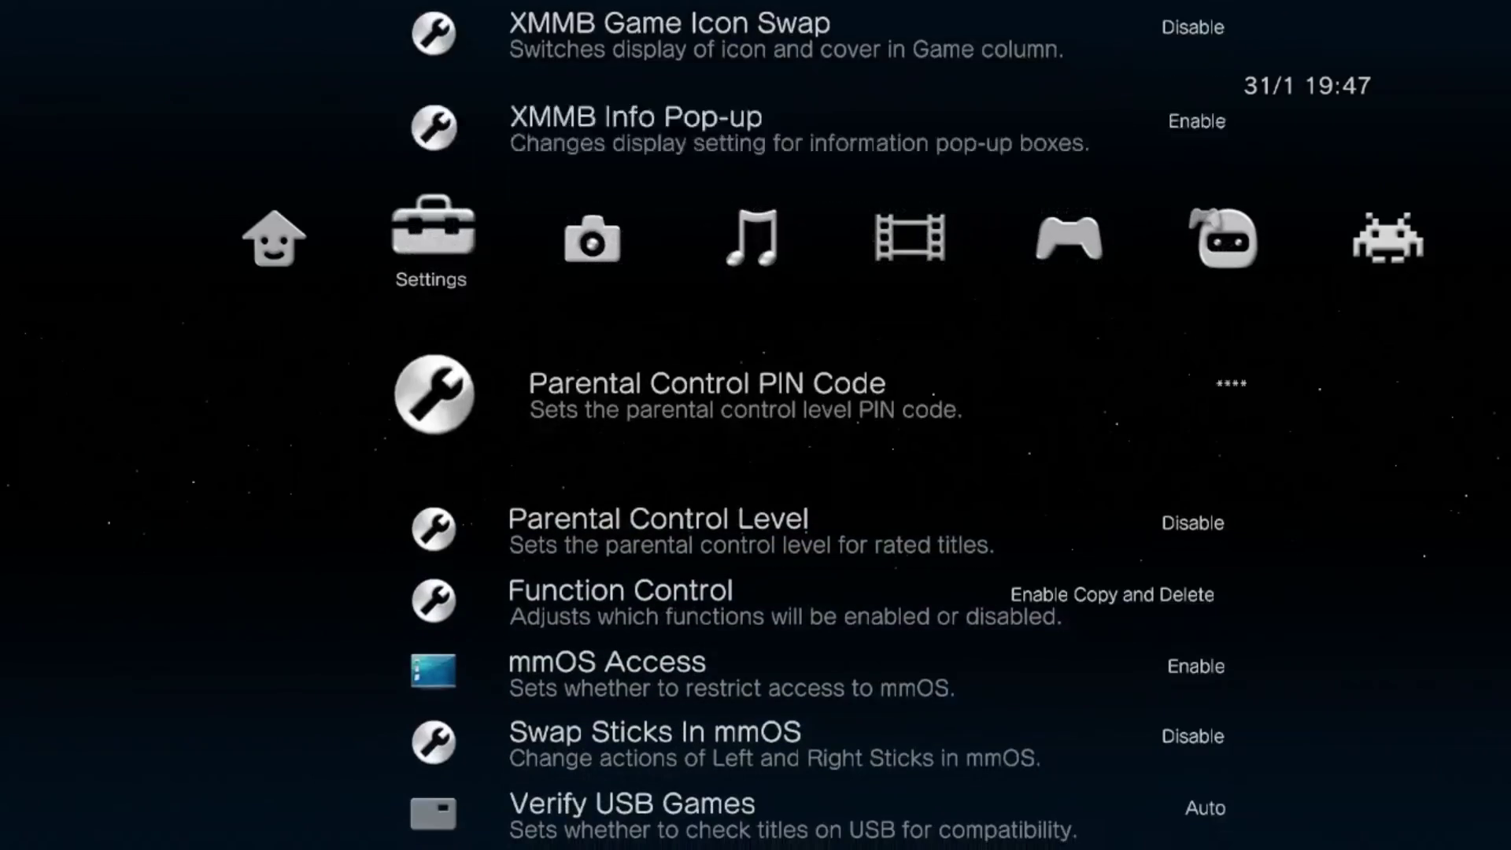